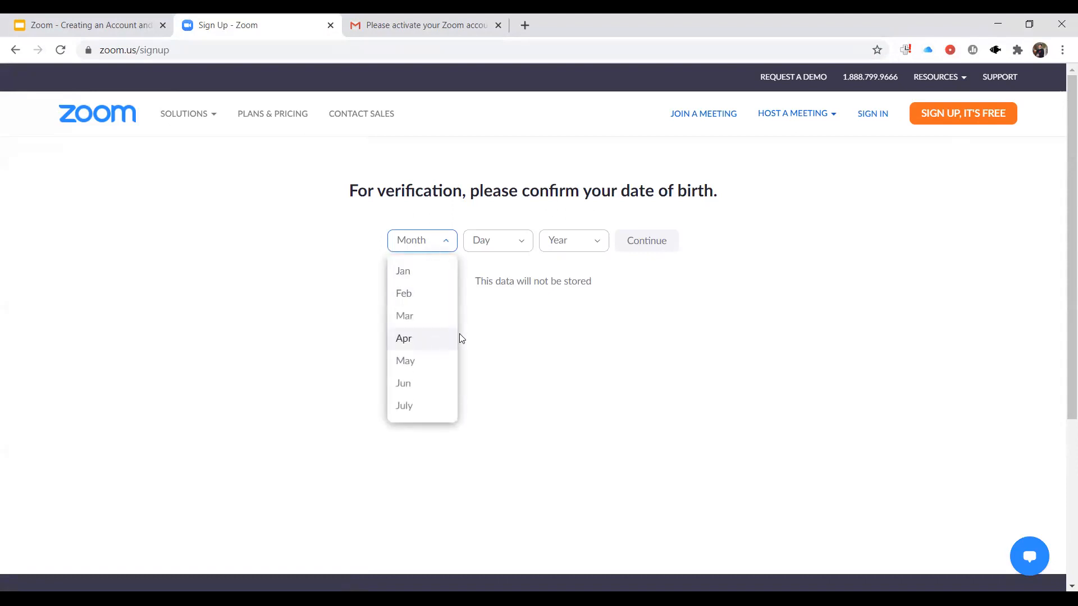
# - Select the month, day and year of the date of birth for verification and continue to the sign-up form
pyautogui.moveTo(454, 337); pyautogui.dragTo(453, 402)
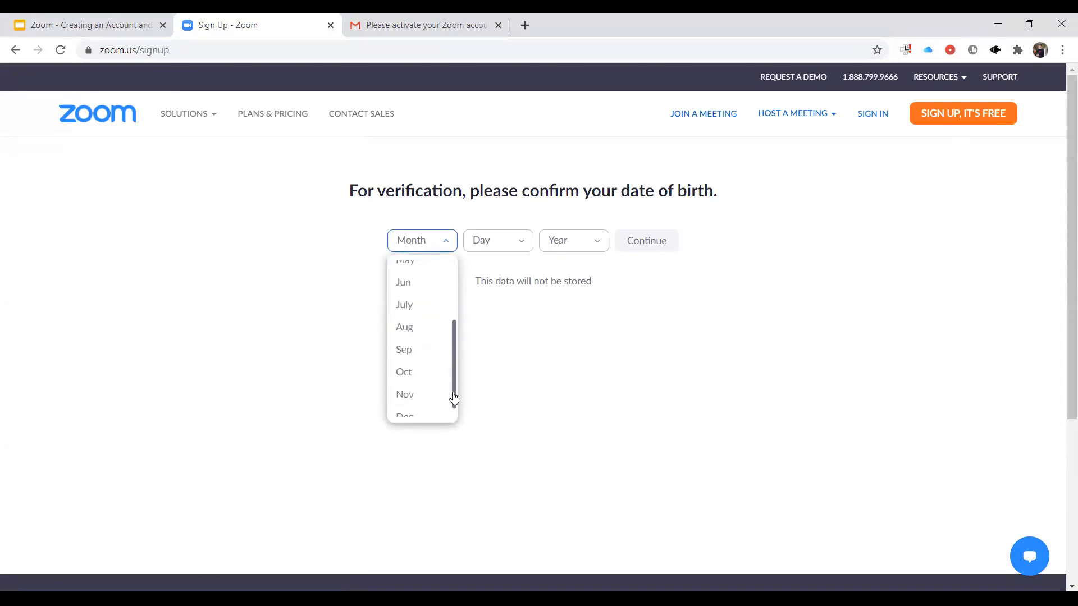
pyautogui.click(419, 351)
pyautogui.click(502, 249)
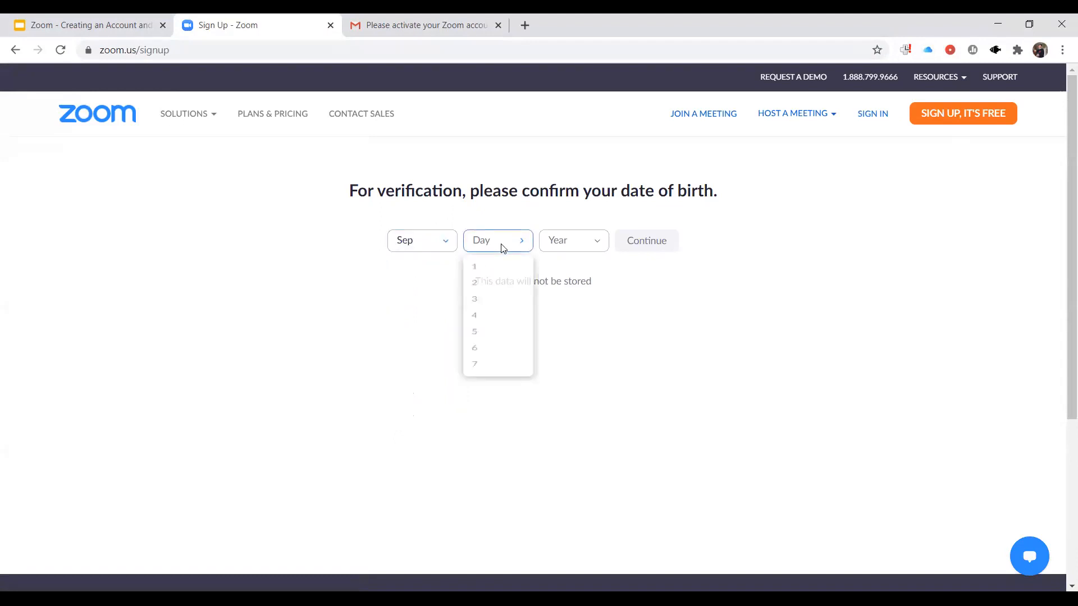
pyautogui.moveTo(531, 288); pyautogui.dragTo(529, 374)
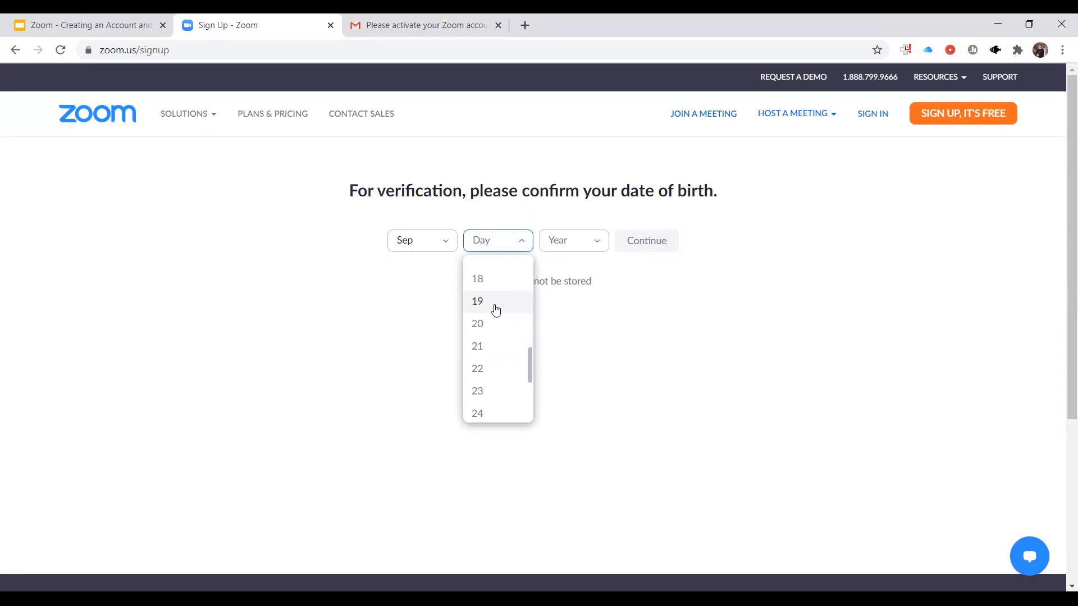
pyautogui.click(495, 303)
pyautogui.click(580, 251)
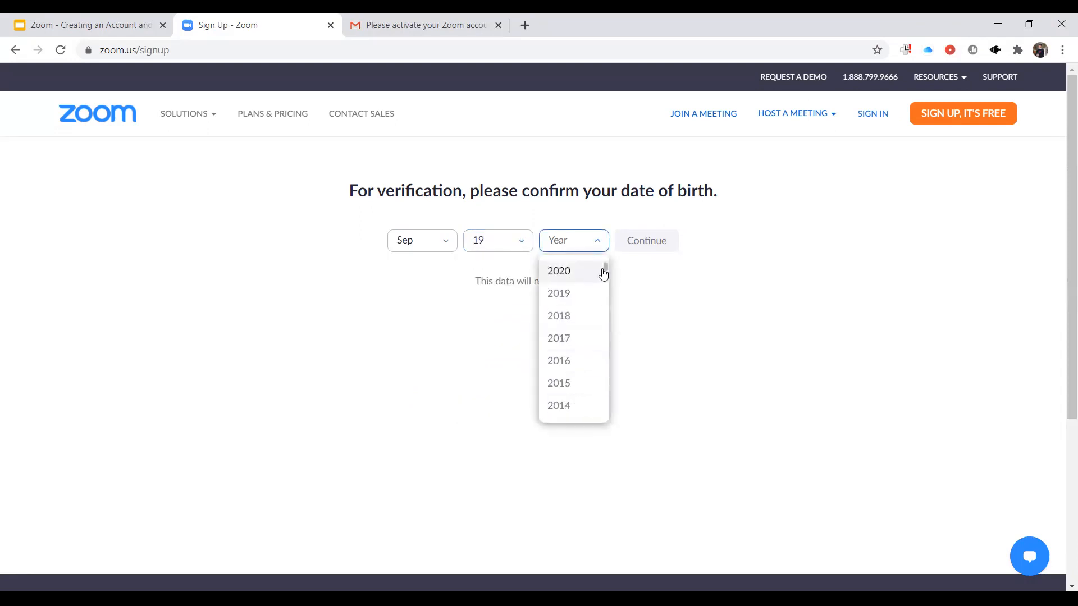
pyautogui.moveTo(606, 267); pyautogui.dragTo(604, 305)
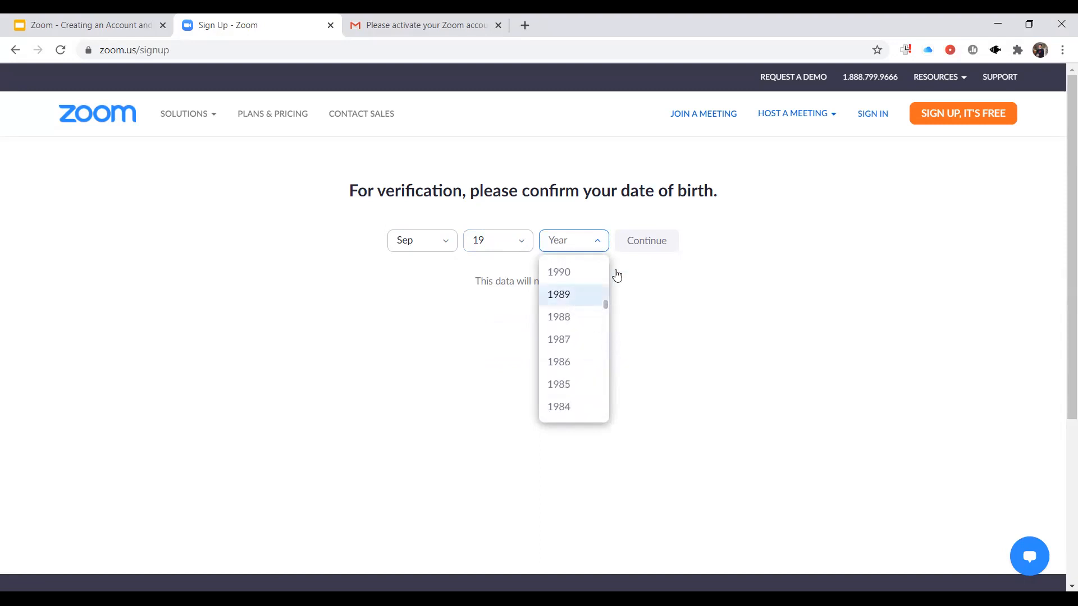
pyautogui.press('Return')
pyautogui.click(652, 246)
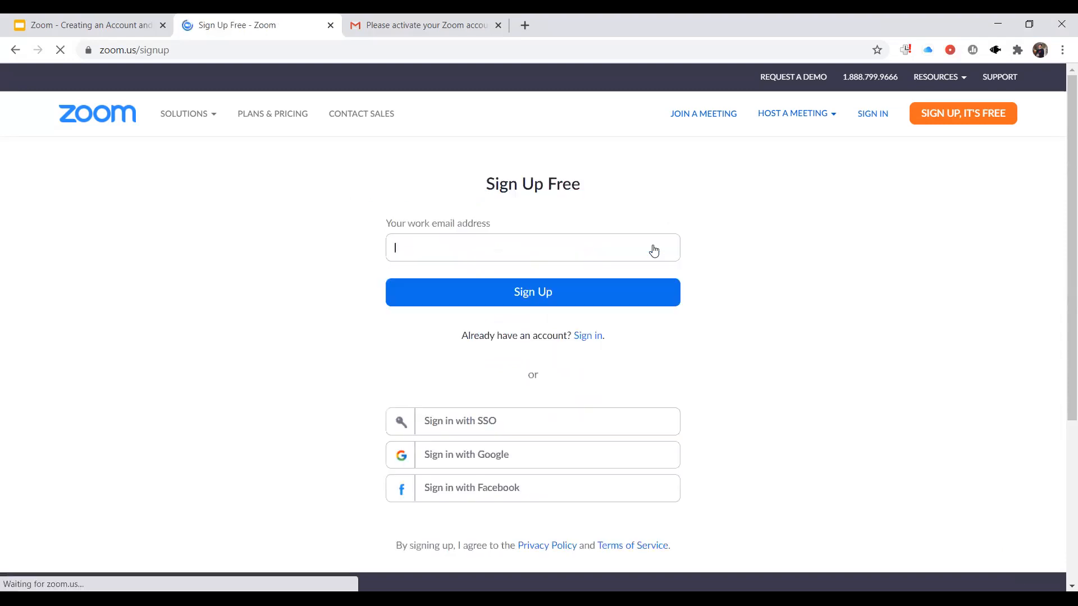
# - Enter the work email address and submit the free sign-up form
pyautogui.click(483, 248)
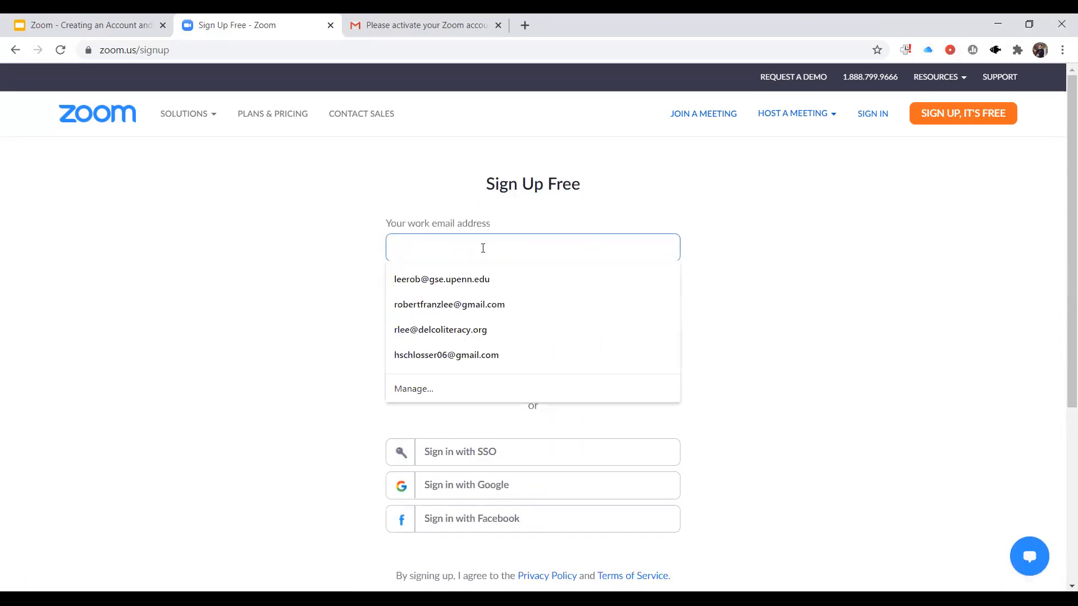
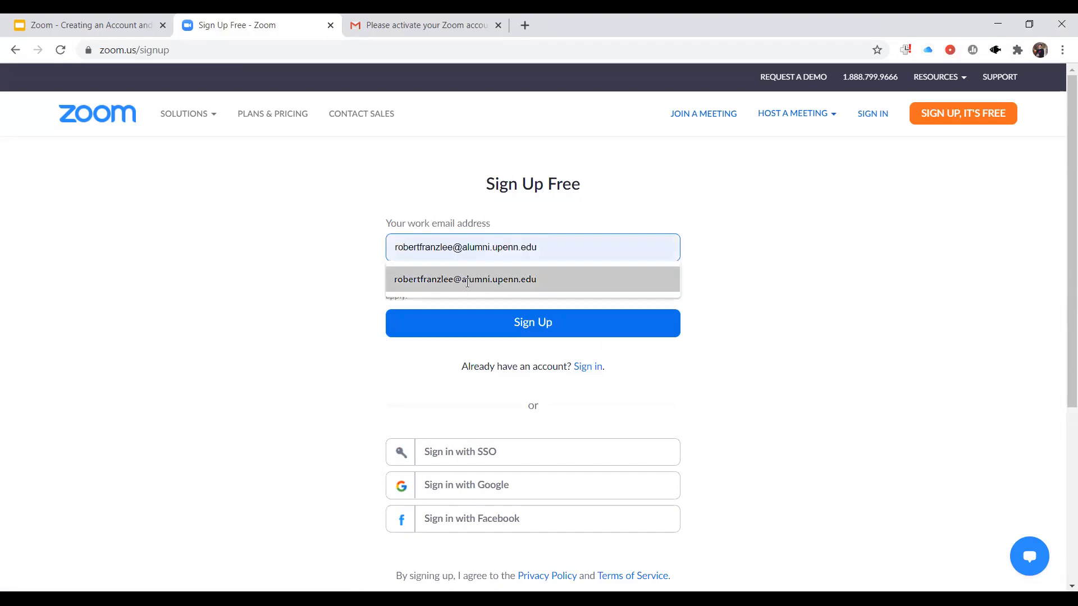
pyautogui.click(477, 279)
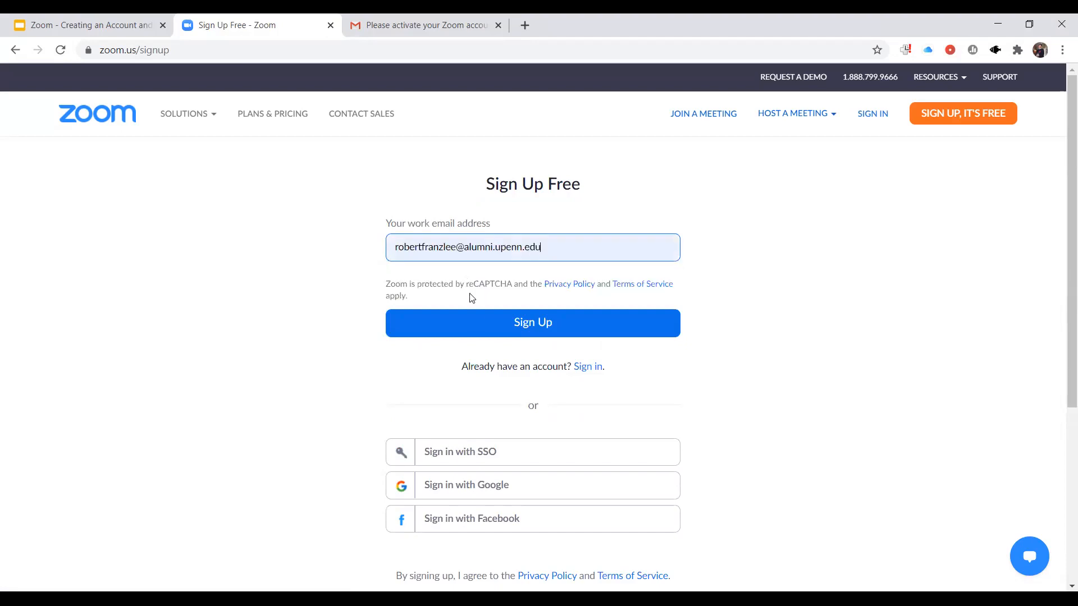
pyautogui.click(479, 326)
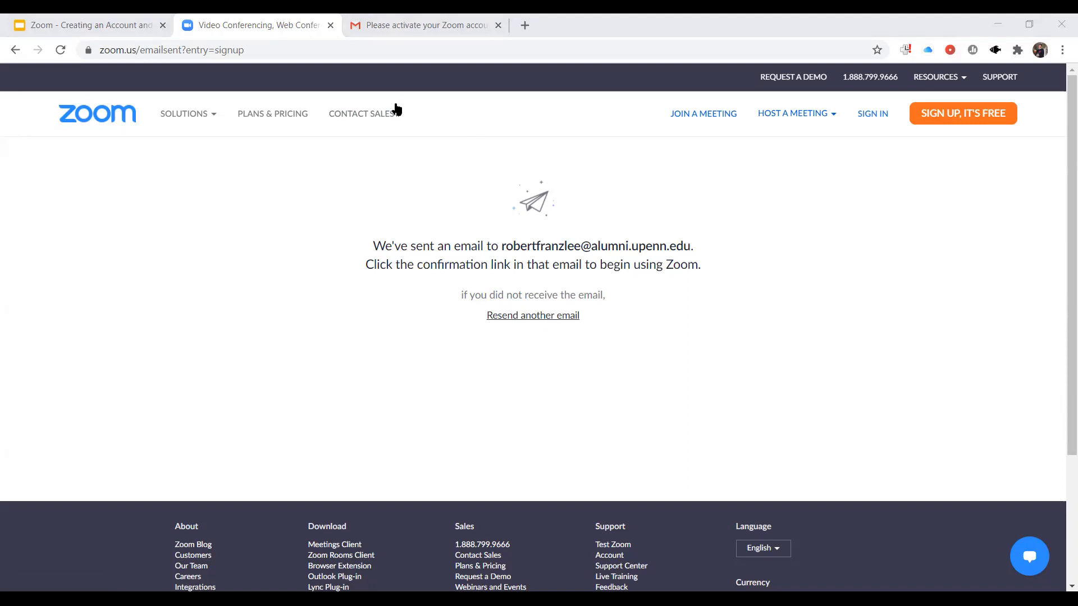
# - Activate the account from the Zoom activation email in Gmail and answer No to signing up on behalf of a school
pyautogui.click(405, 26)
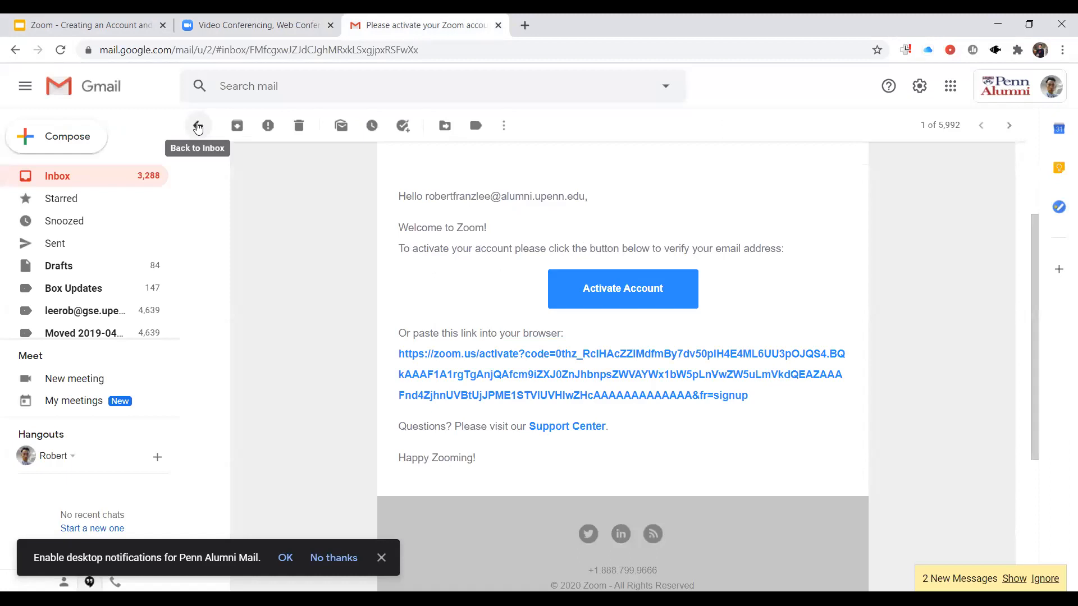
pyautogui.click(197, 125)
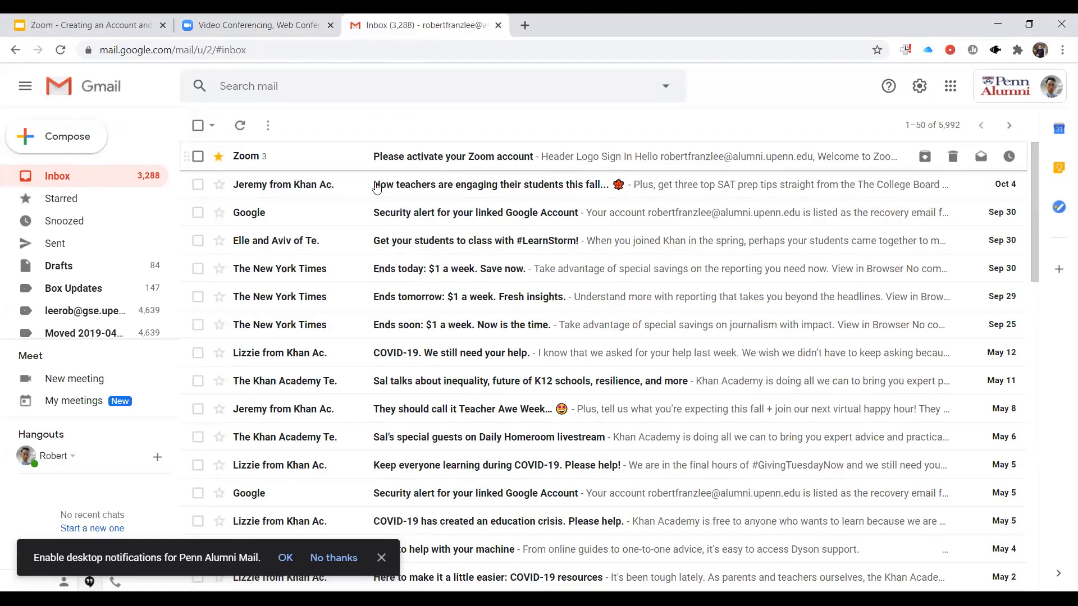
pyautogui.click(418, 168)
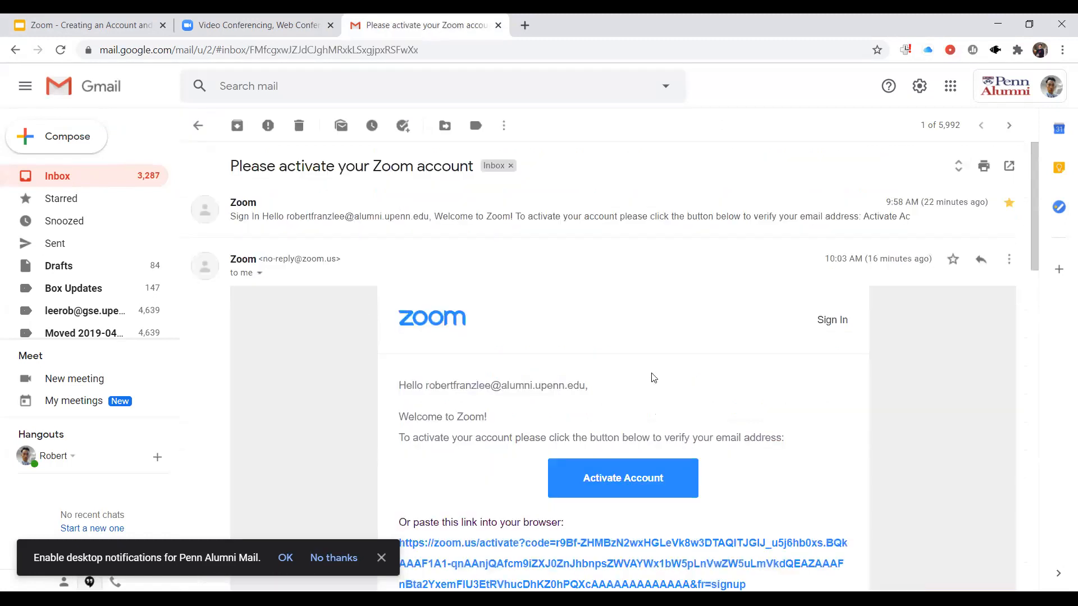
pyautogui.scroll(-2, 630, 439)
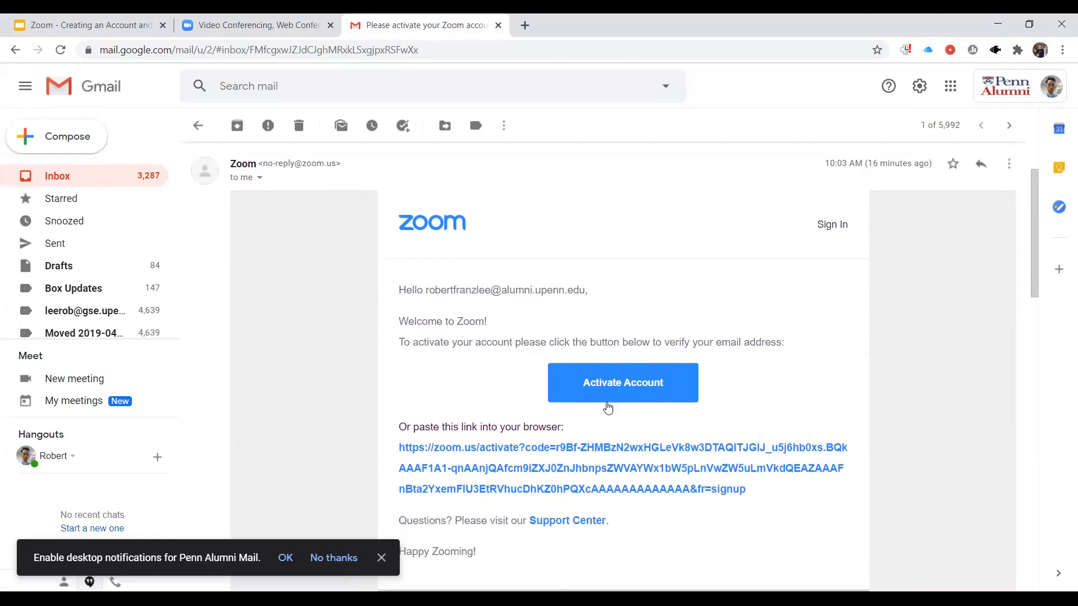
pyautogui.scroll(-1, 611, 407)
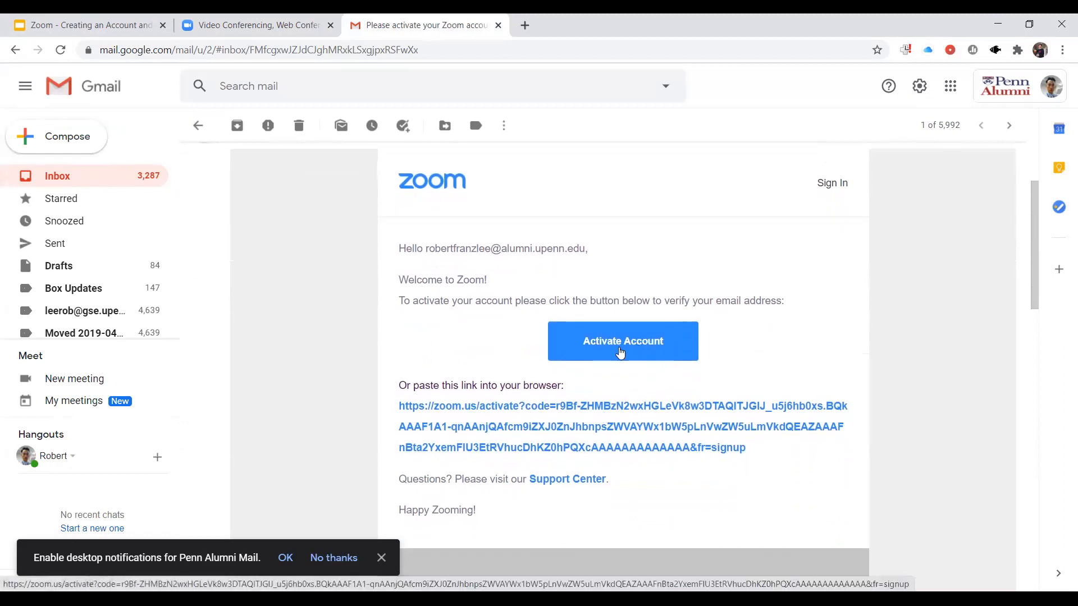
pyautogui.click(620, 352)
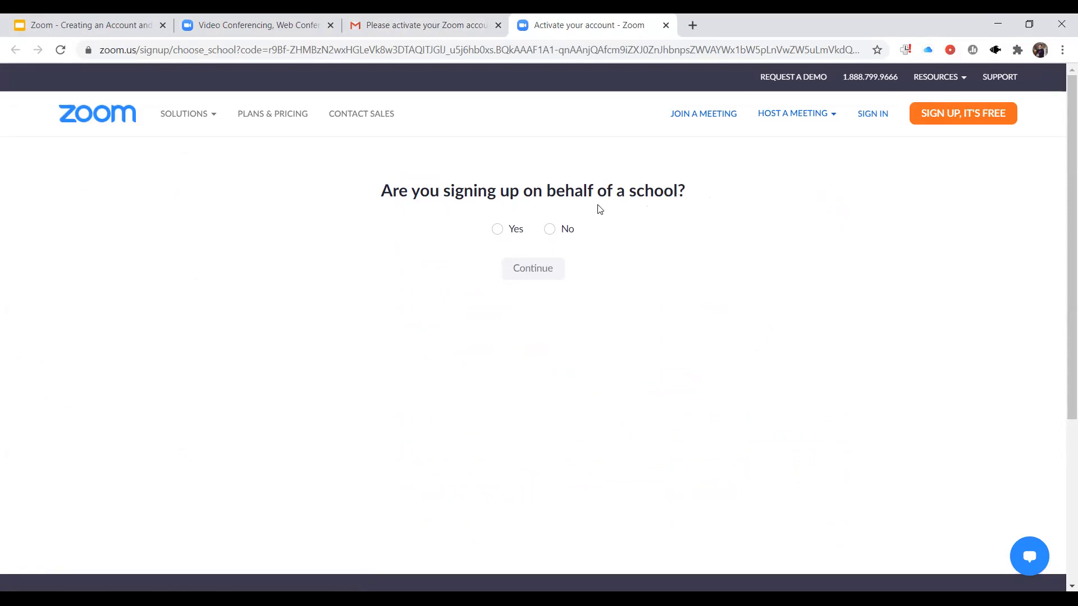
pyautogui.click(550, 231)
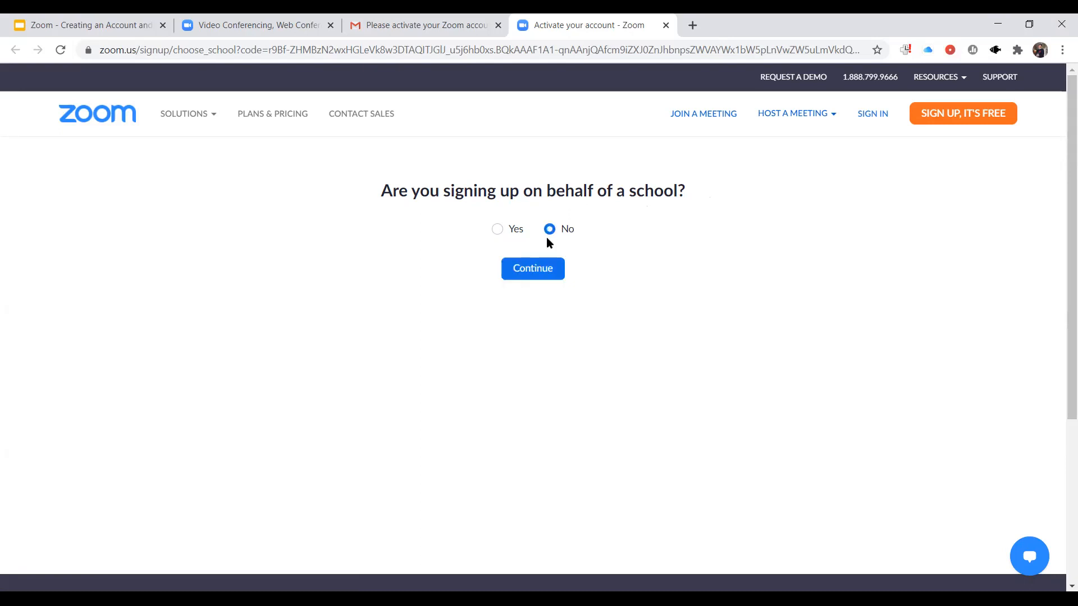
pyautogui.click(529, 269)
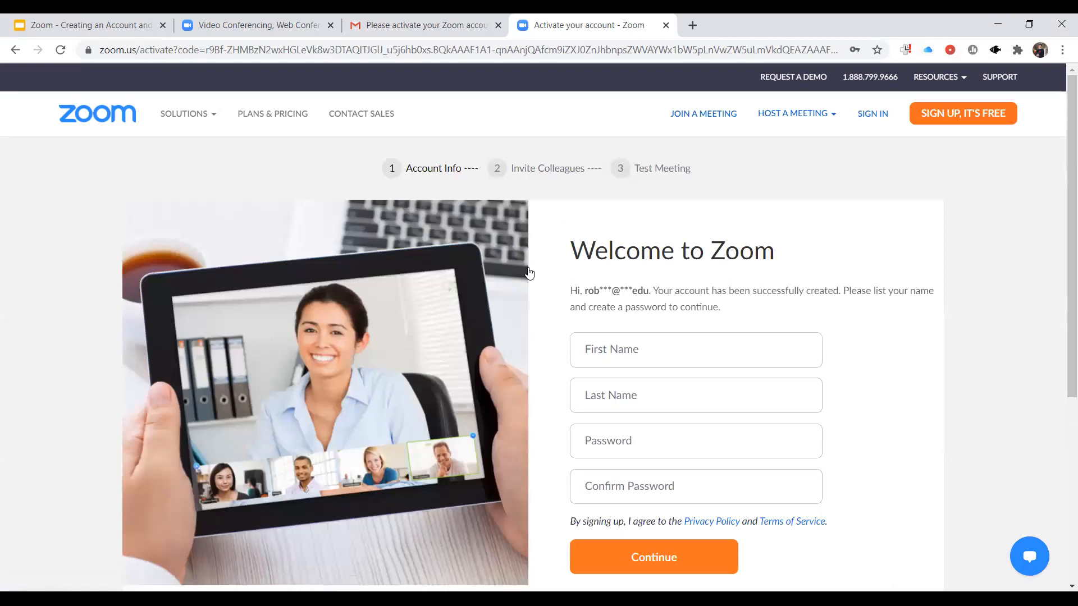
# - Fill in the account holder's first and last name on the Welcome to Zoom form
pyautogui.scroll(-2, 555, 323)
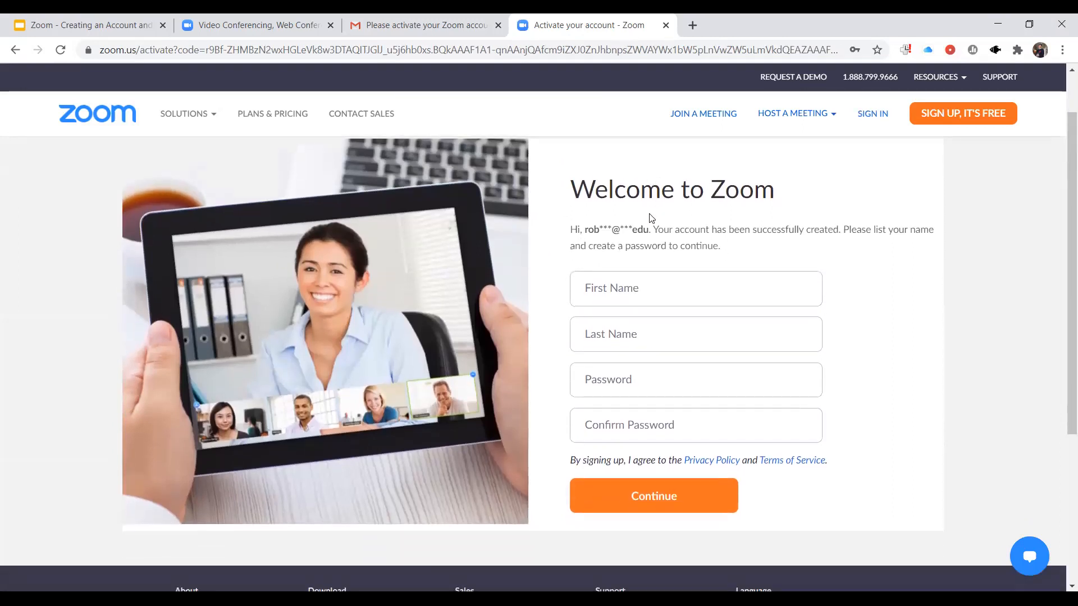
pyautogui.click(629, 285)
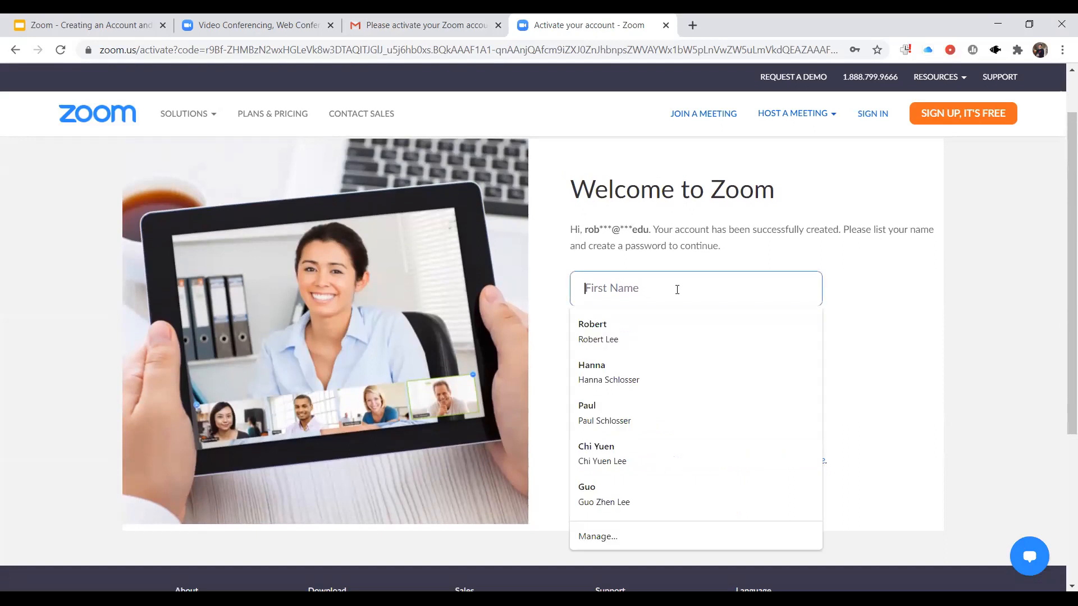
pyautogui.write('Robert')
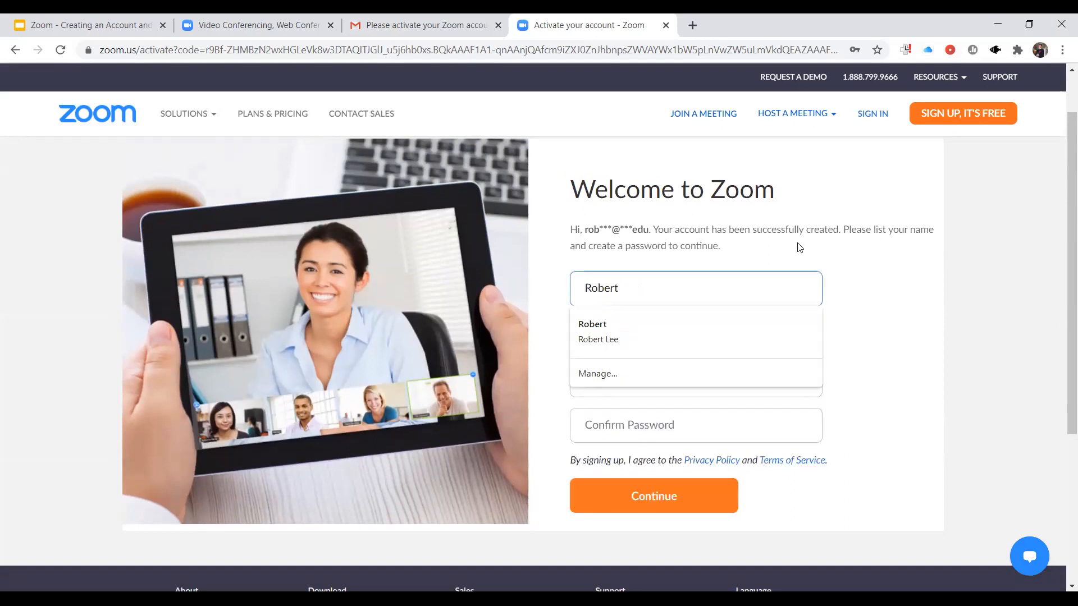
pyautogui.click(909, 261)
pyautogui.click(663, 346)
pyautogui.write('Lee')
pyautogui.click(843, 344)
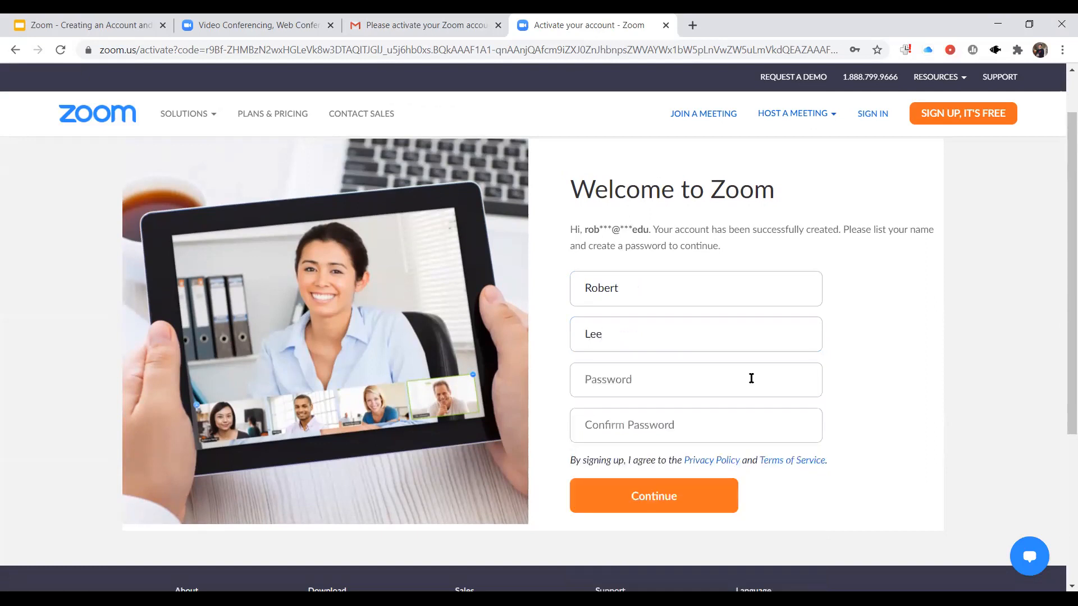
# - Enter and confirm the account password, and continue past the account info stage
pyautogui.click(662, 392)
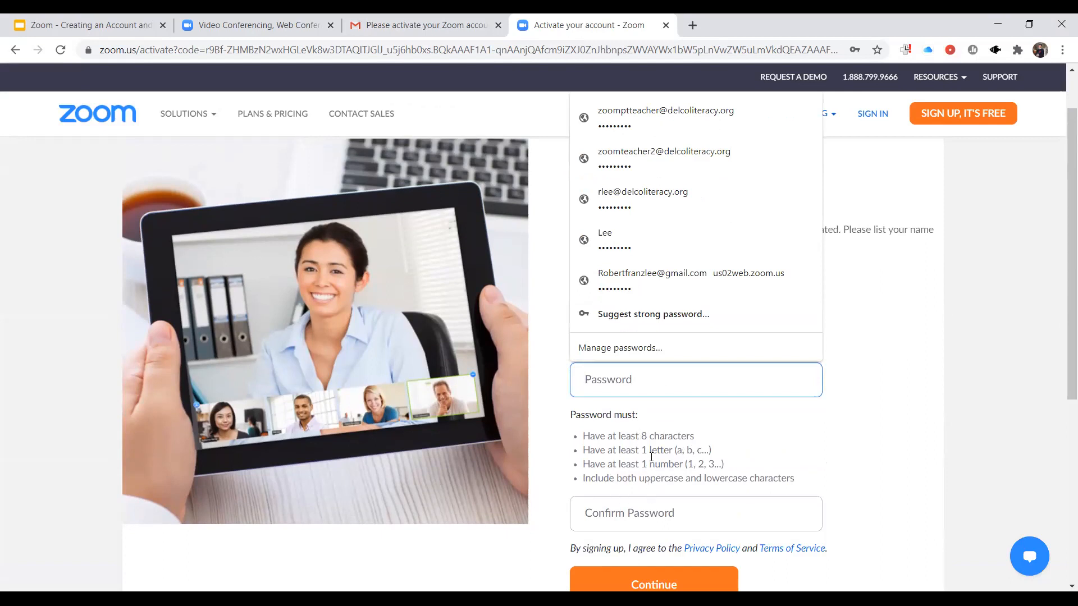
pyautogui.write('********')
pyautogui.click(613, 520)
pyautogui.write('*********')
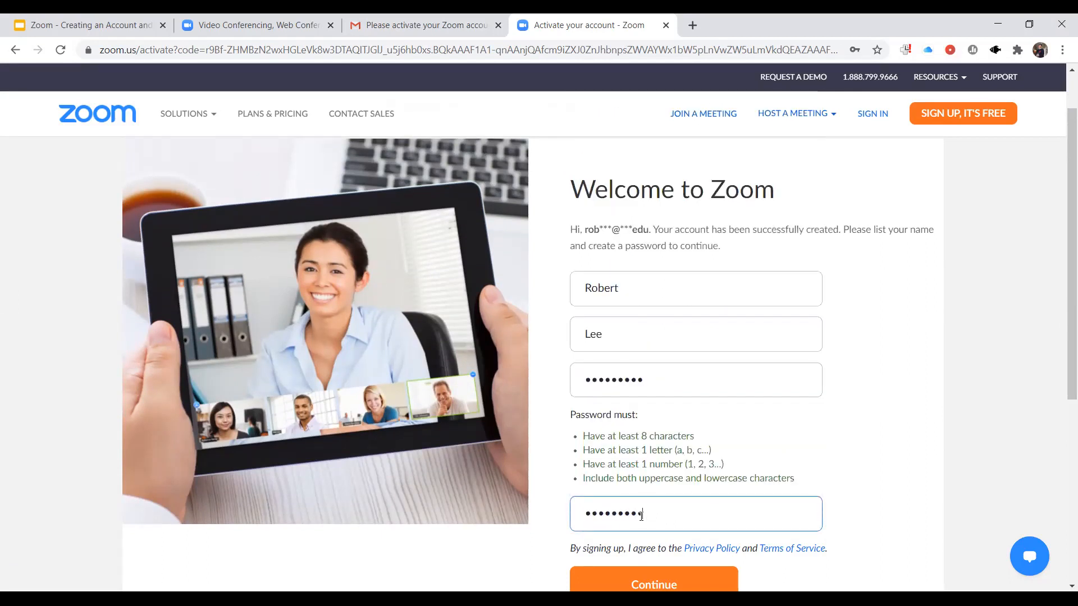
pyautogui.moveTo(1062, 379); pyautogui.dragTo(1063, 436)
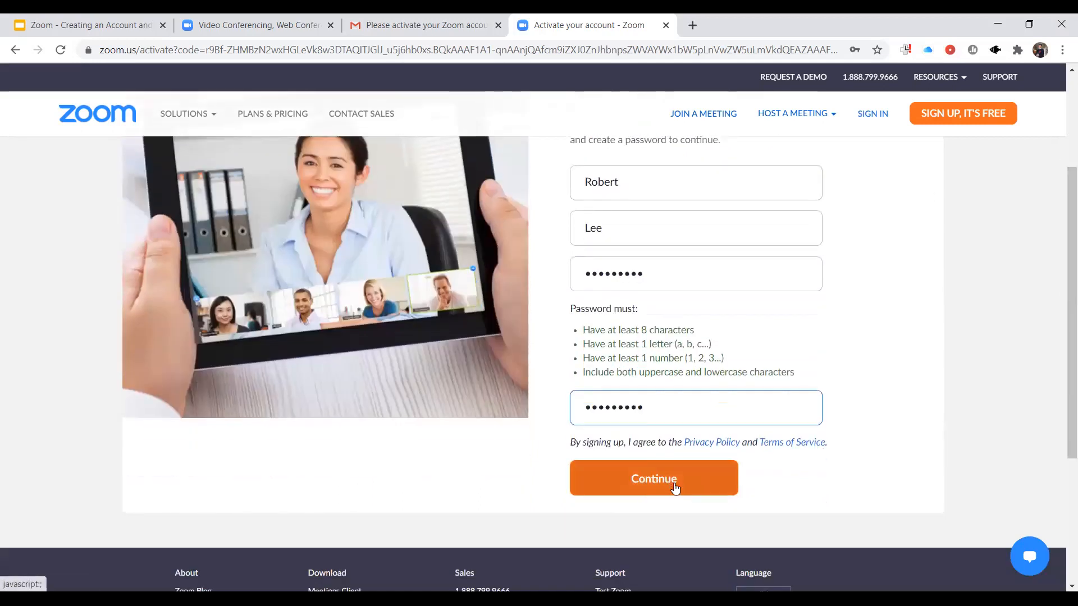
pyautogui.click(676, 487)
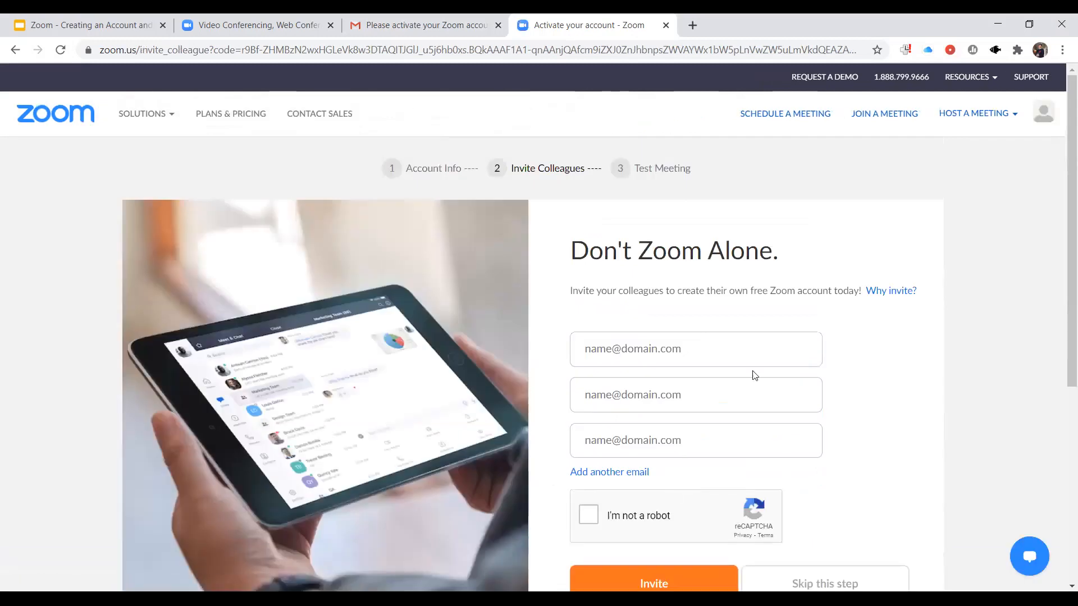
# - Skip inviting colleagues and proceed to the test meeting stage
pyautogui.scroll(-2, 1059, 291)
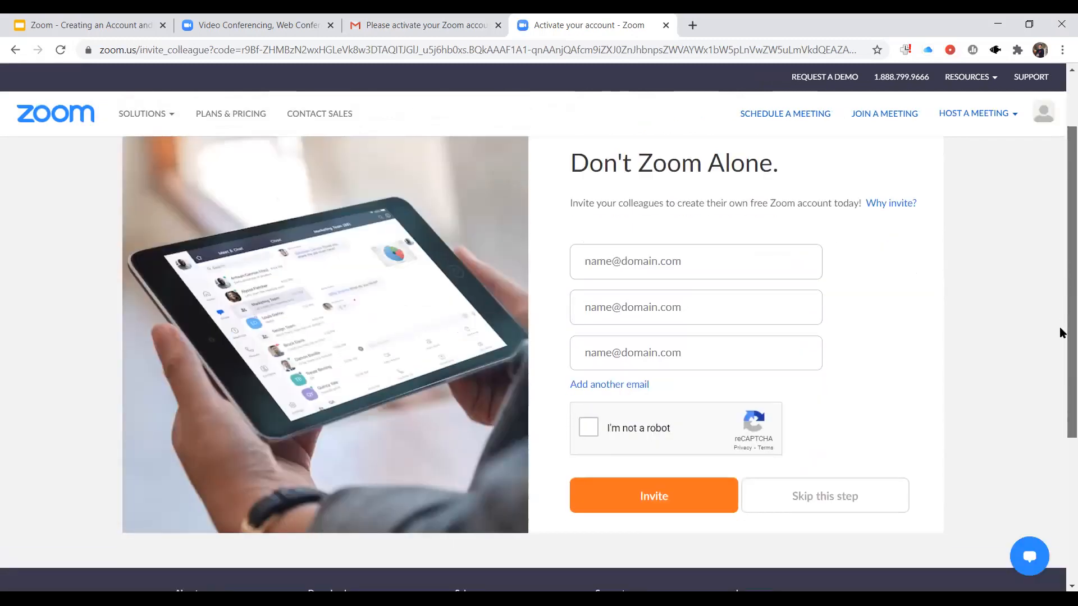
pyautogui.scroll(1, 1059, 315)
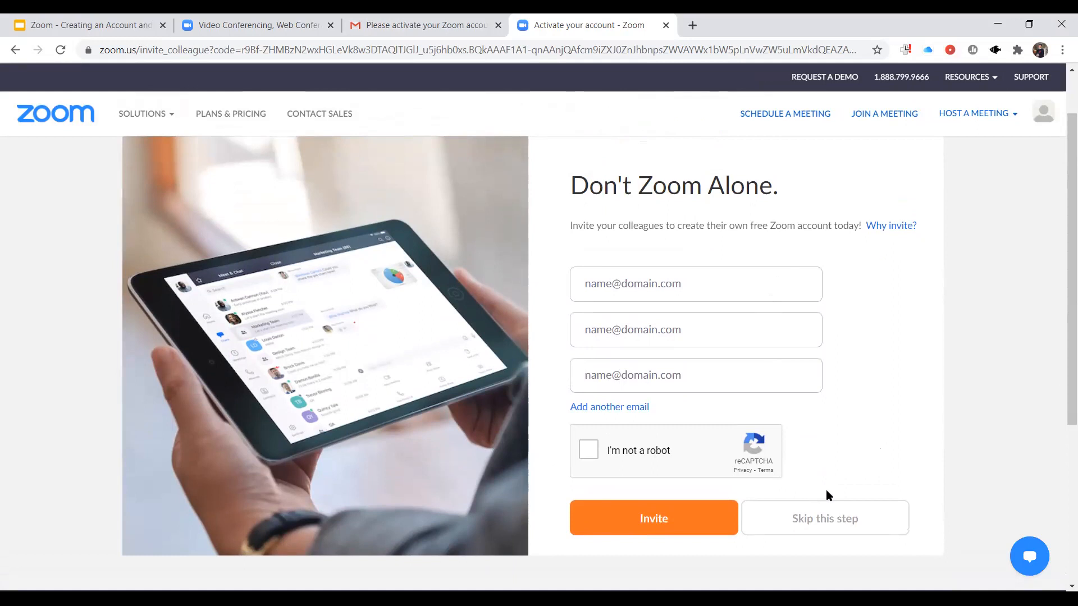
pyautogui.click(836, 526)
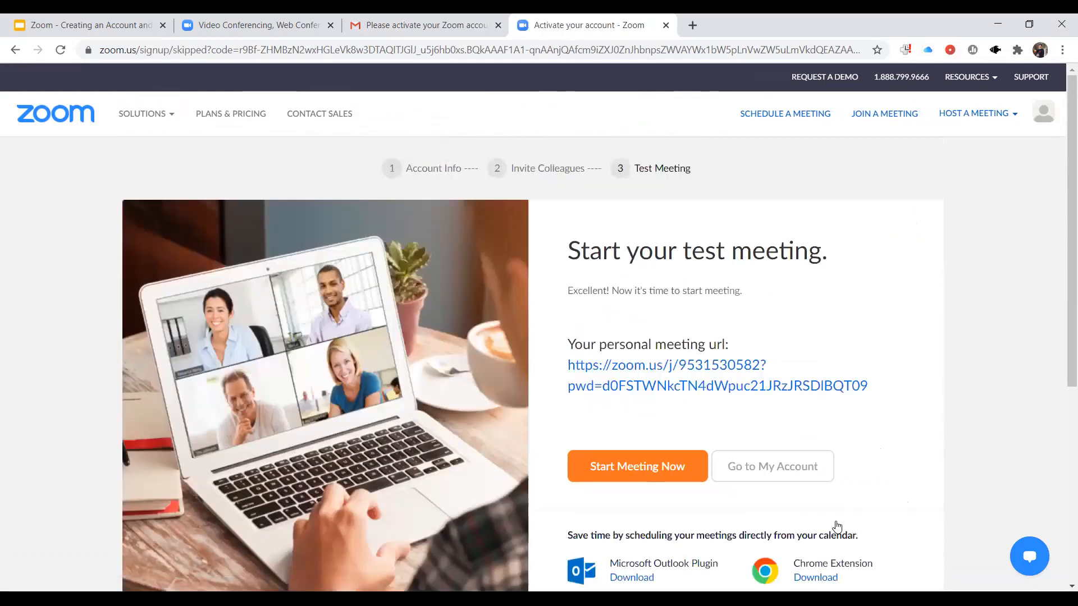
pyautogui.moveTo(1059, 287); pyautogui.dragTo(1059, 315)
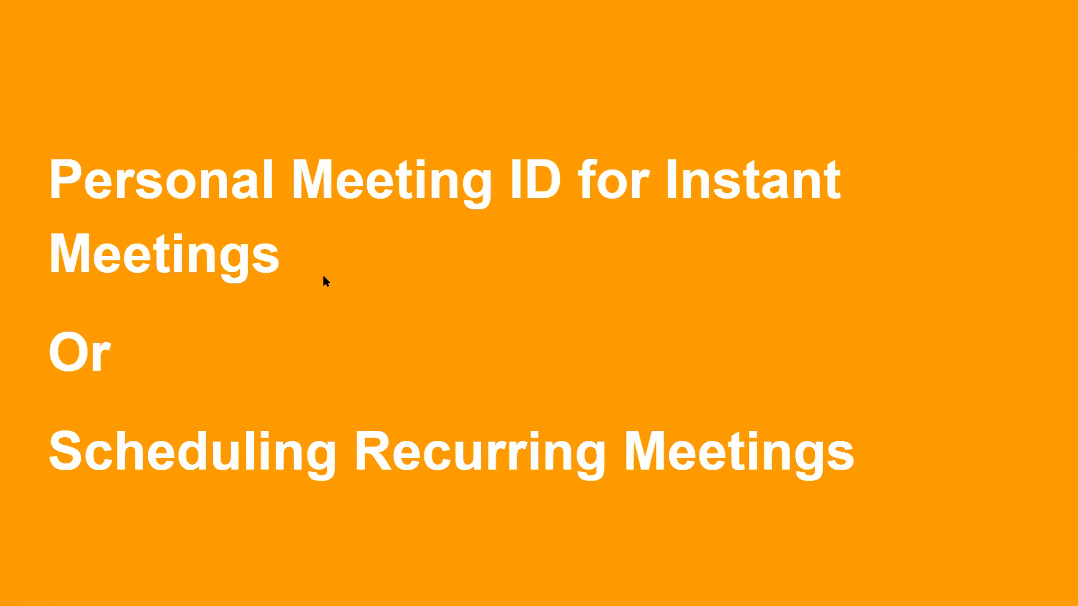
# - Open the account's profile page from the Zoom home page and bring up its Personal Meeting ID details
pyautogui.moveTo(128, 508)
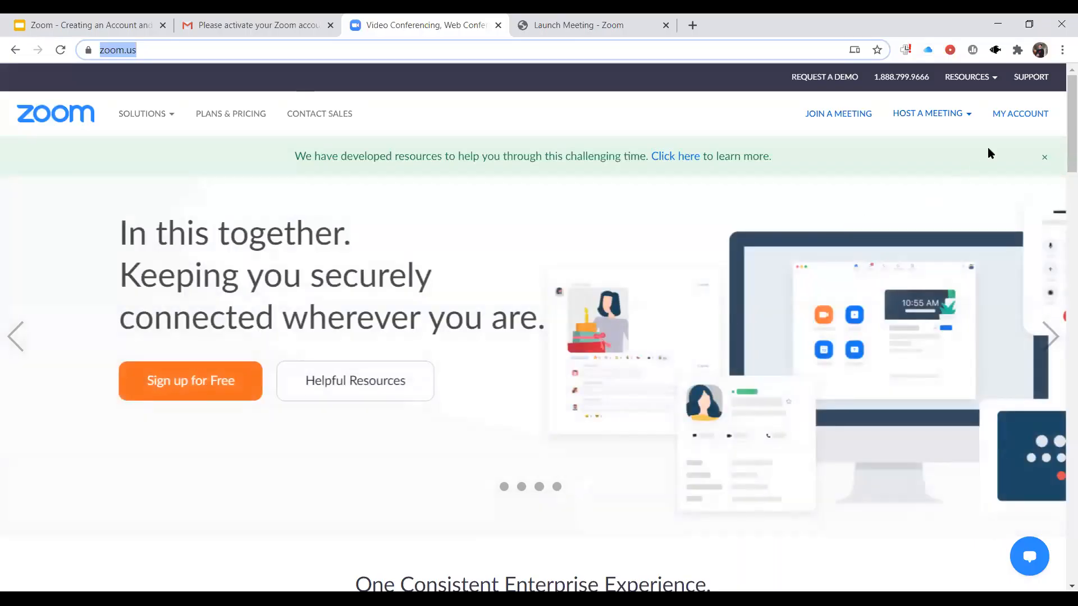
pyautogui.click(1024, 122)
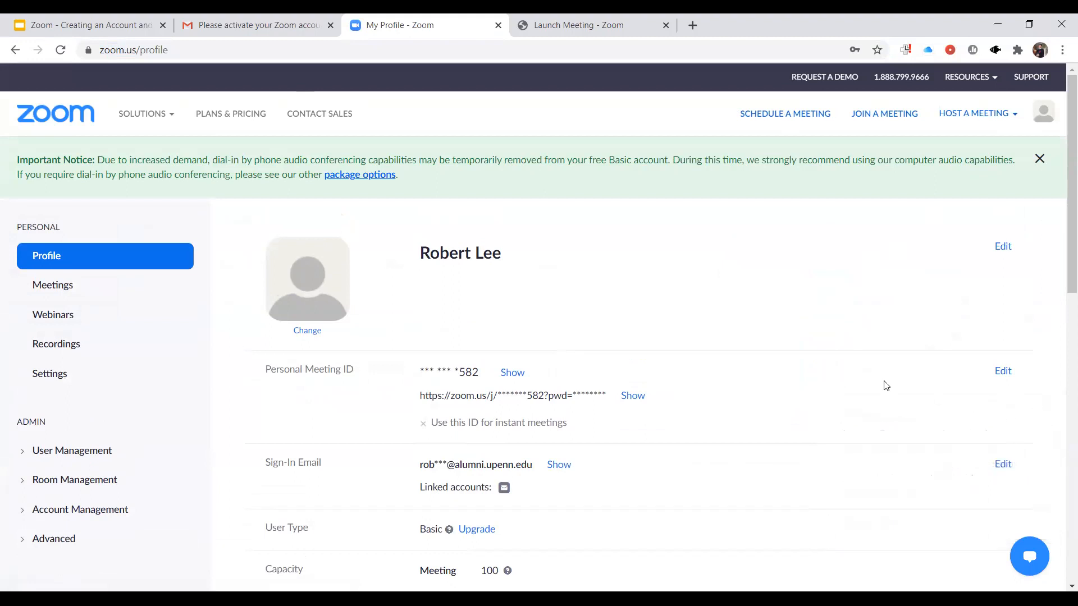
pyautogui.scroll(-1, 884, 385)
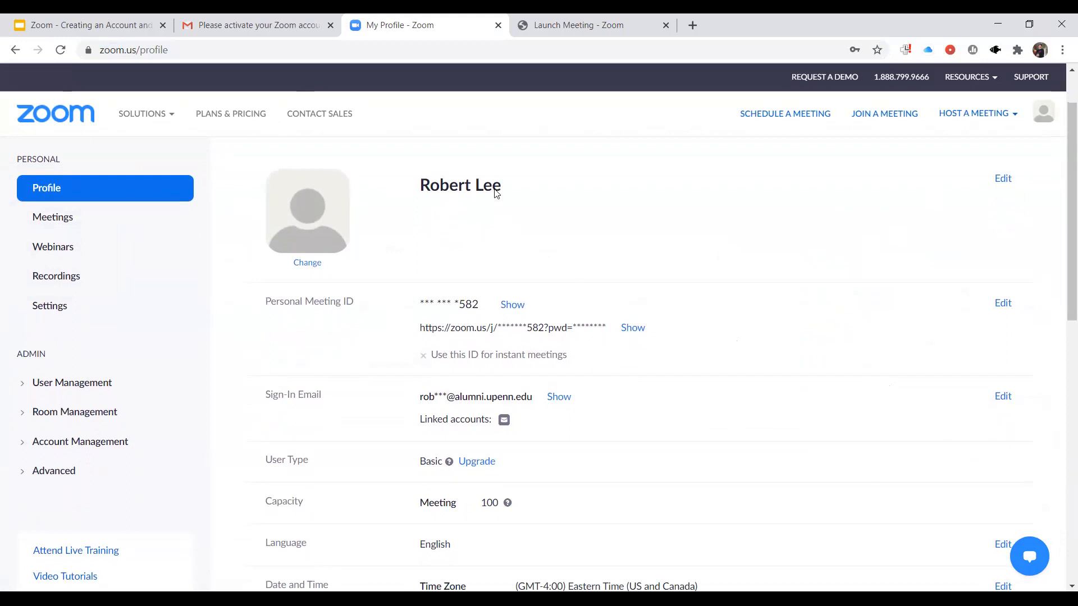
pyautogui.scroll(-1, 462, 236)
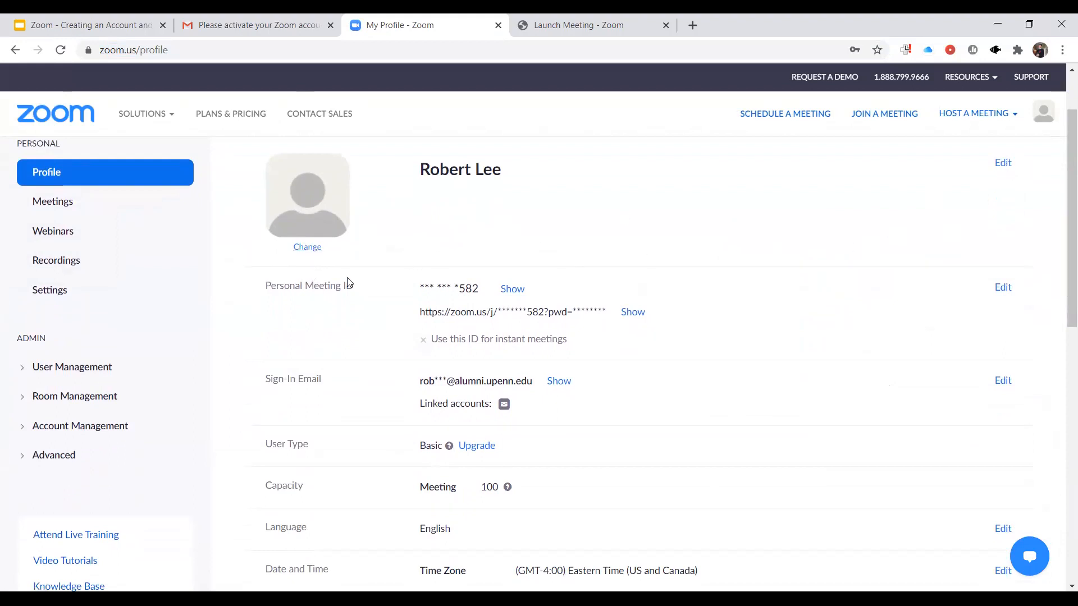
# - Reveal the full Personal Meeting ID link on the profile page and copy it
pyautogui.moveTo(264, 290); pyautogui.dragTo(348, 287)
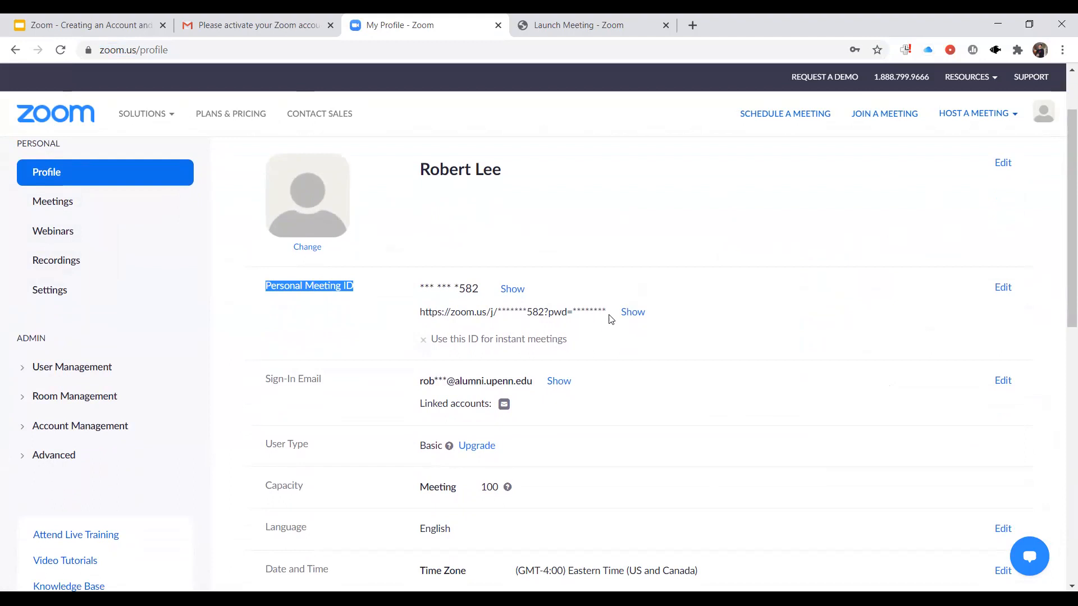
pyautogui.click(630, 313)
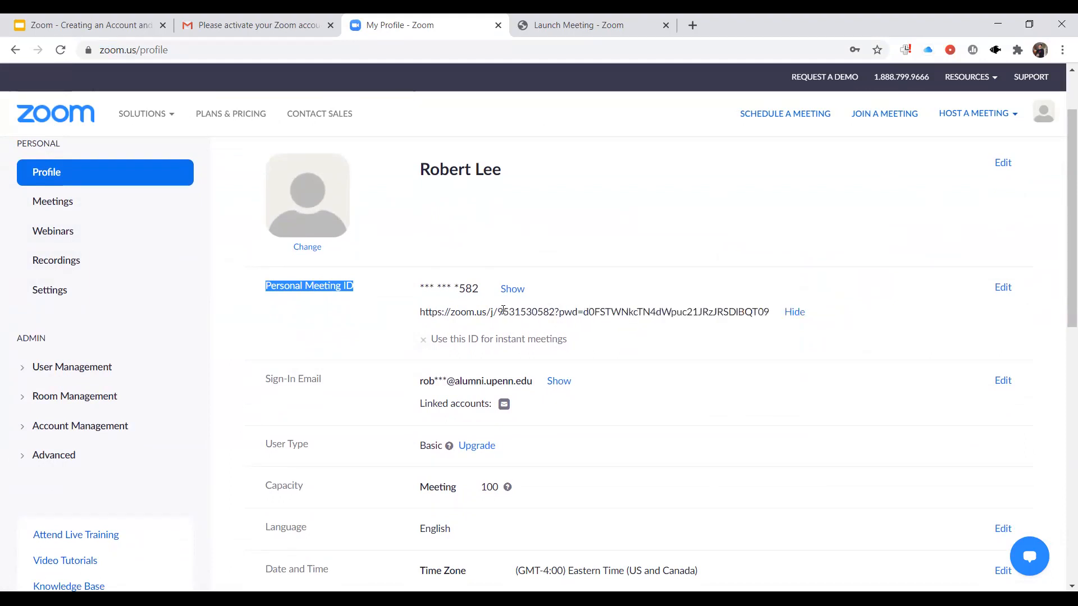
pyautogui.moveTo(421, 311); pyautogui.dragTo(773, 316)
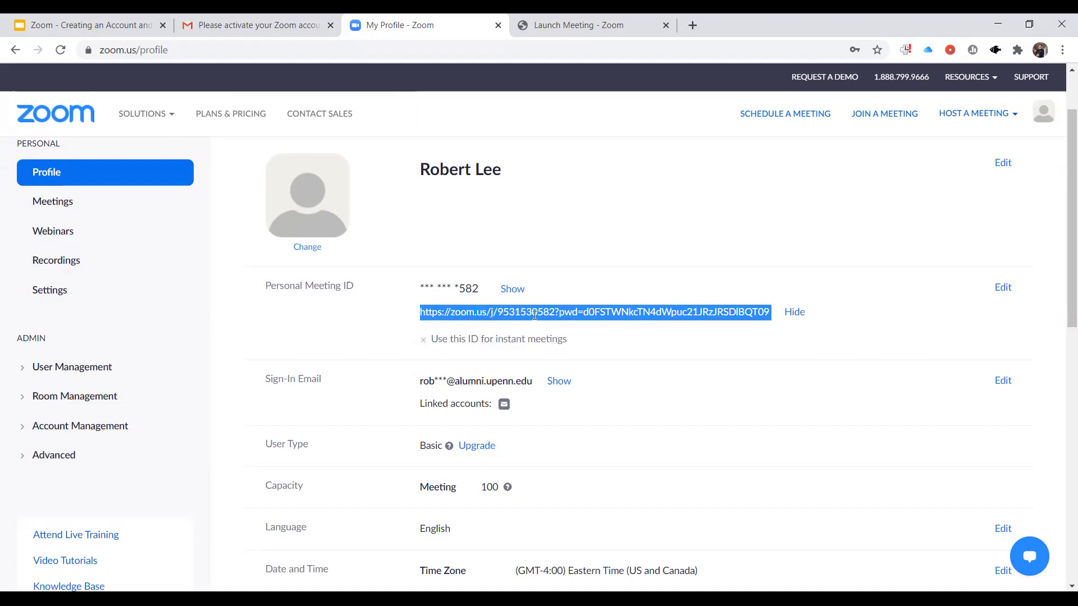
pyautogui.rightClick(578, 315)
pyautogui.click(594, 325)
# - Open the copied personal meeting link in a new browser tab
pyautogui.click(693, 26)
pyautogui.click(596, 50)
pyautogui.hotkey('ctrl', 'v')
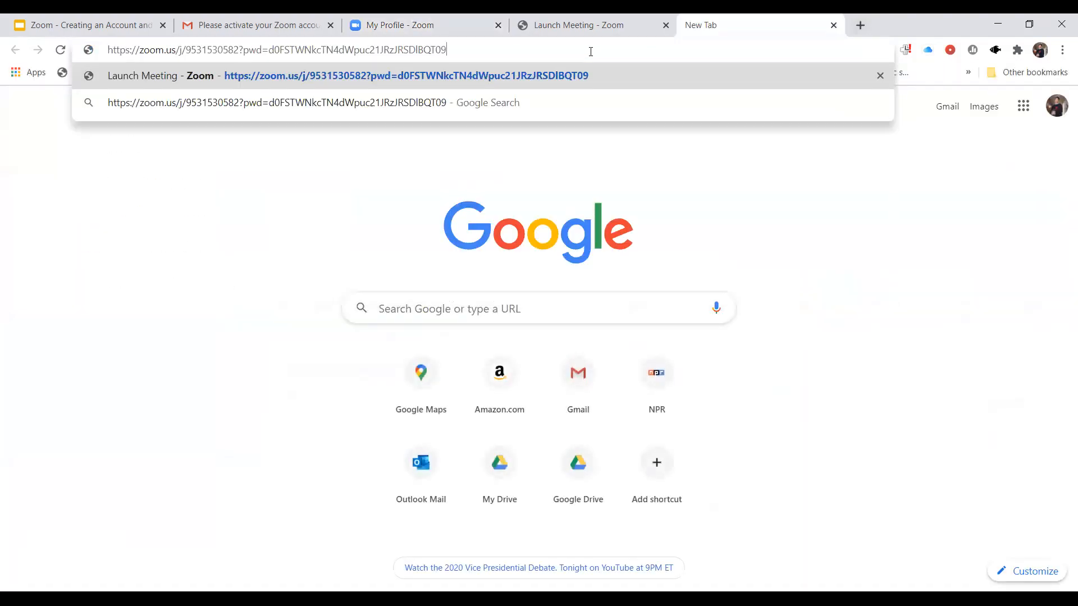
pyautogui.press('Return')
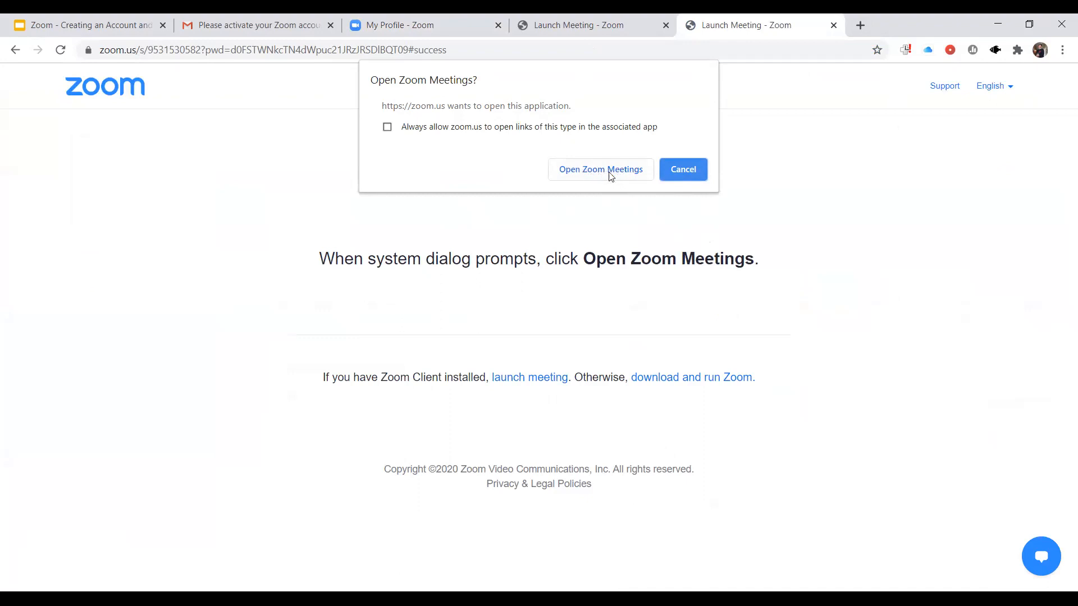
# - Decline launching Zoom Meetings, return to the profile page and close the tab opened for the meeting link
pyautogui.click(694, 171)
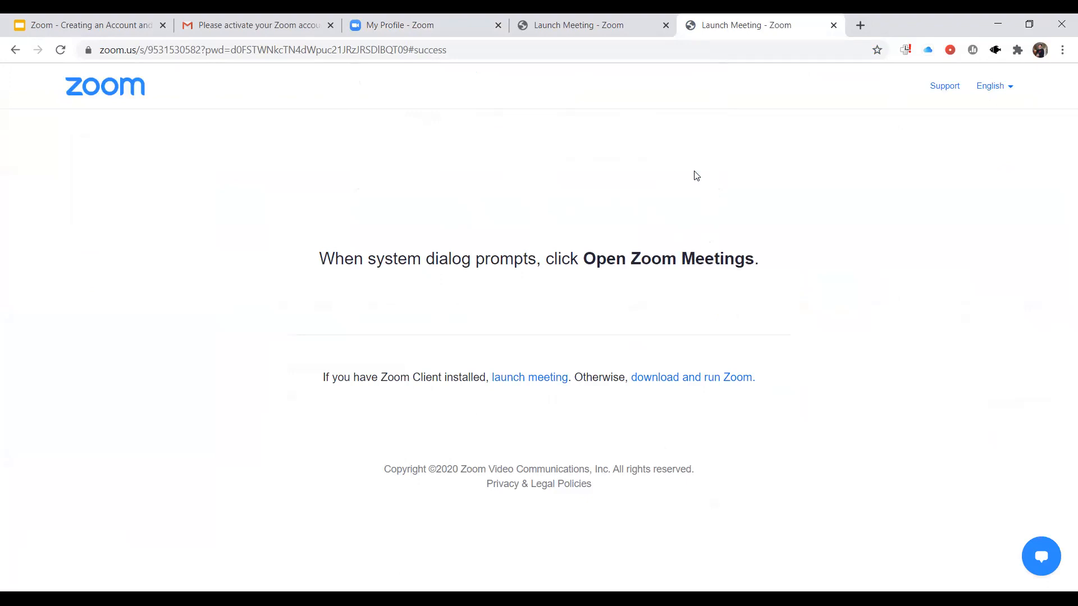
pyautogui.click(599, 25)
pyautogui.click(433, 22)
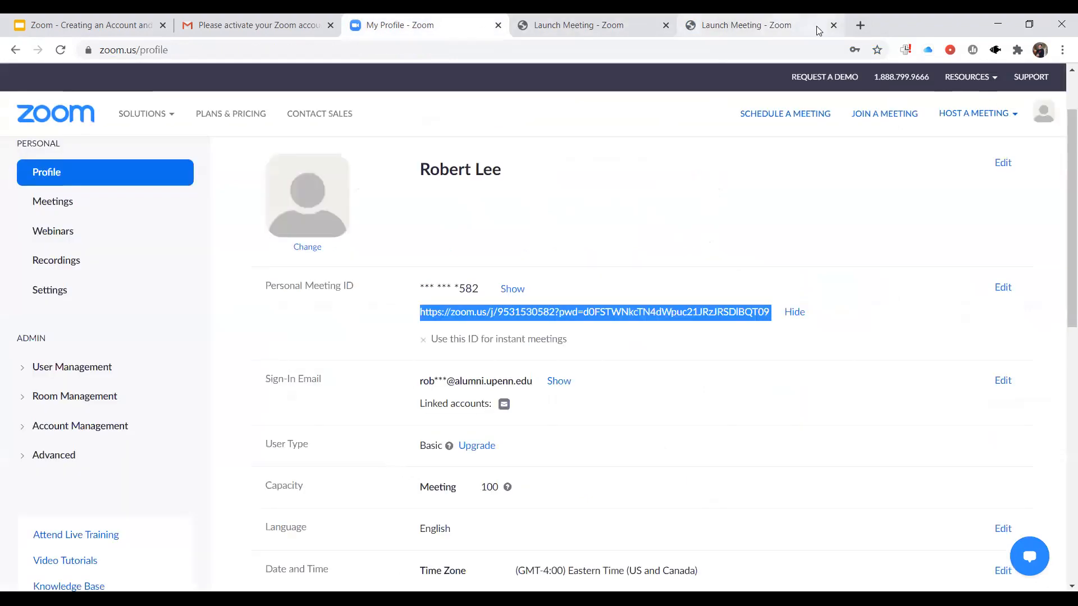
pyautogui.click(834, 25)
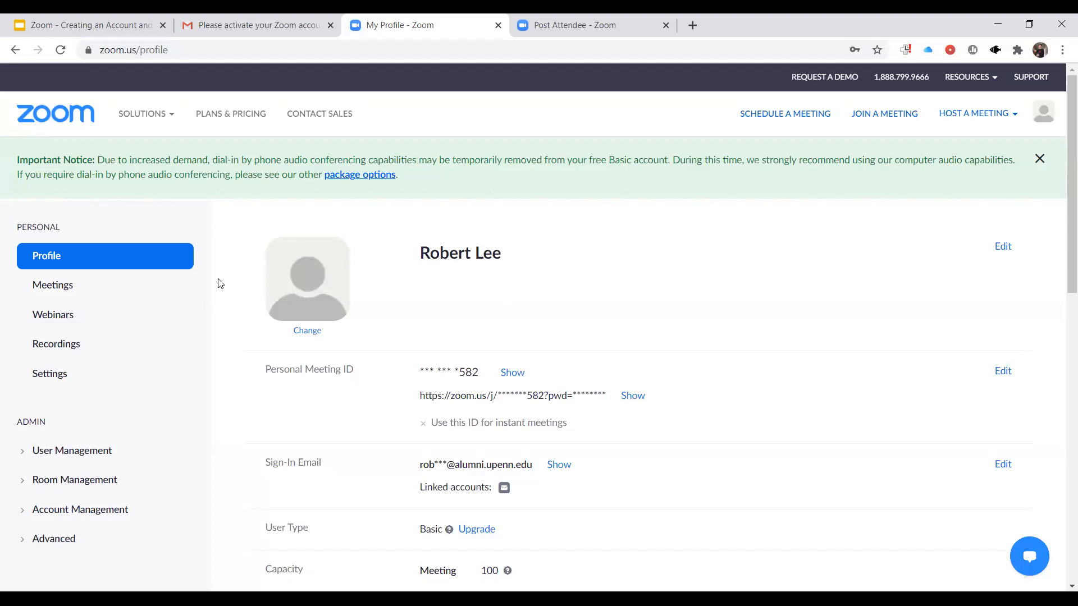
# - Start scheduling a new meeting and set its topic to "Meeting with" followed by the host's first name
pyautogui.click(69, 290)
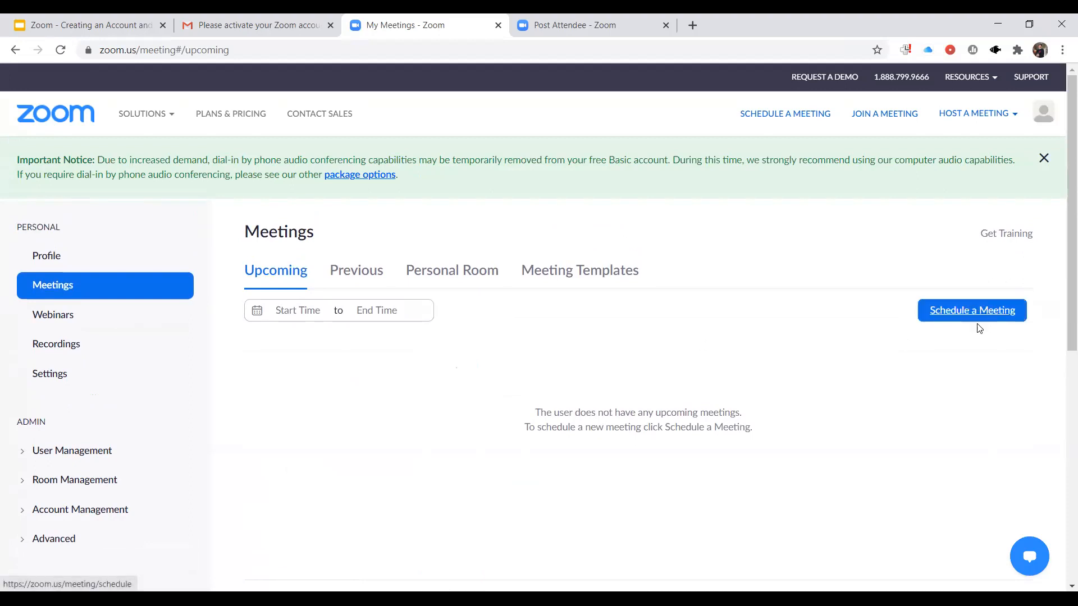
pyautogui.click(963, 322)
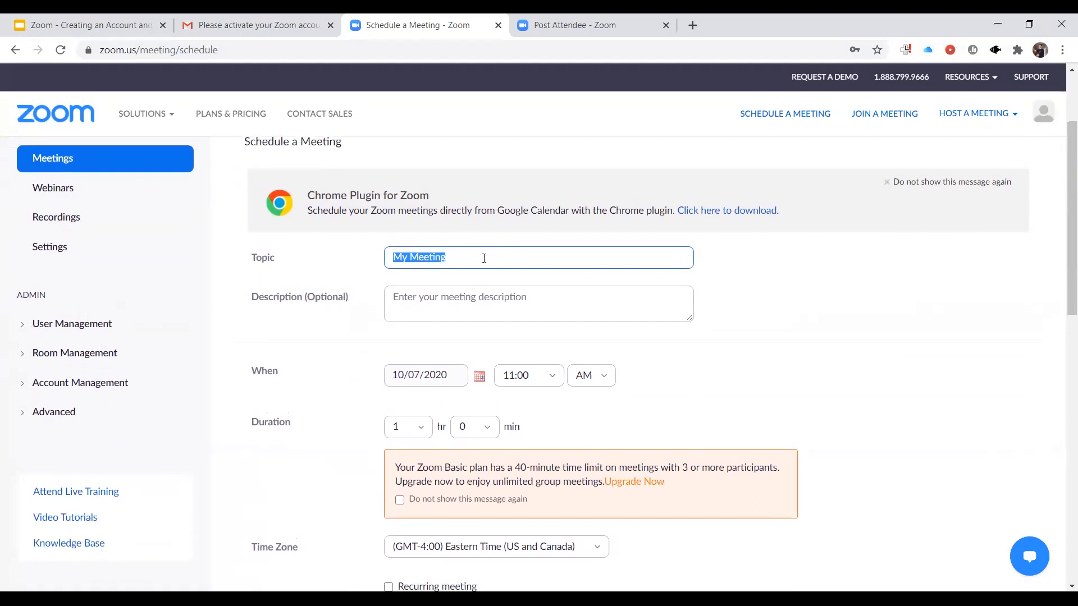
pyautogui.press('BackSpace')
pyautogui.write('Meeting with Robert')
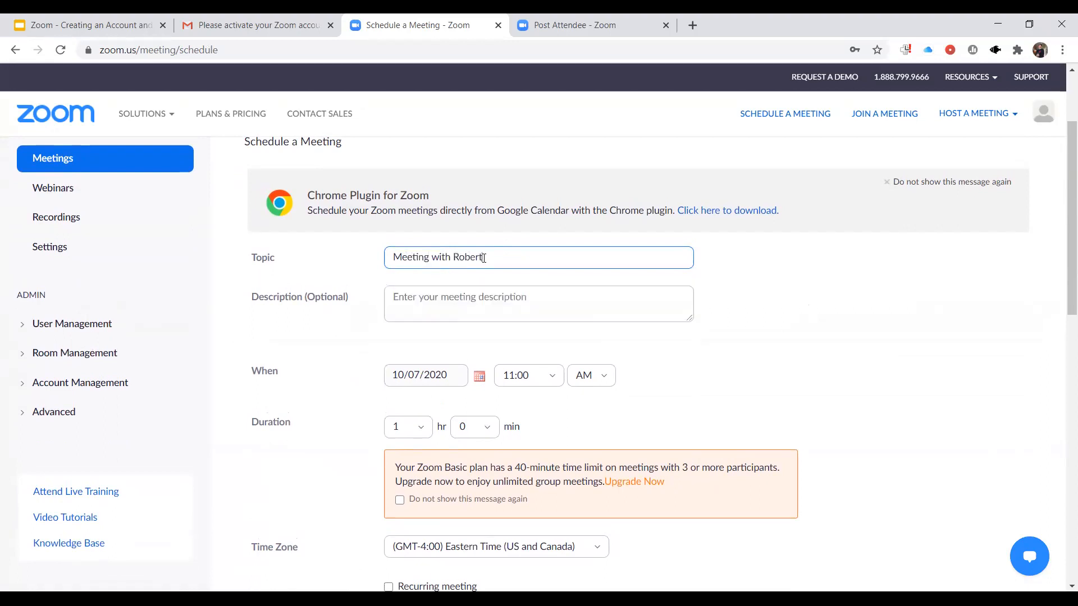
pyautogui.click(727, 354)
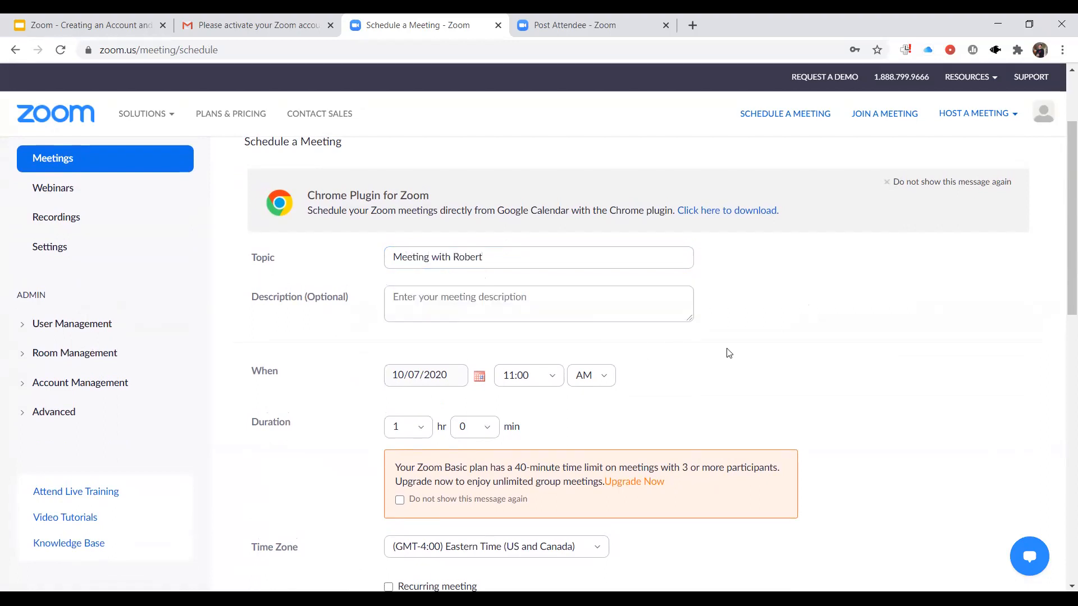
# - Set the meeting date to 10/28/2020 and keep the start time at 11:00 AM
pyautogui.scroll(-1, 728, 353)
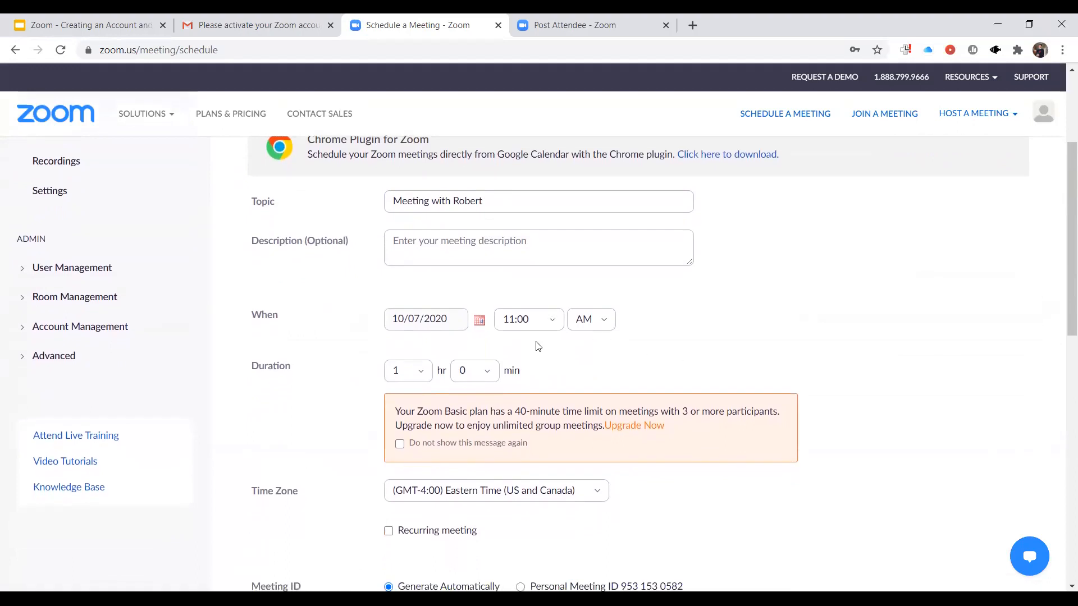
pyautogui.click(428, 326)
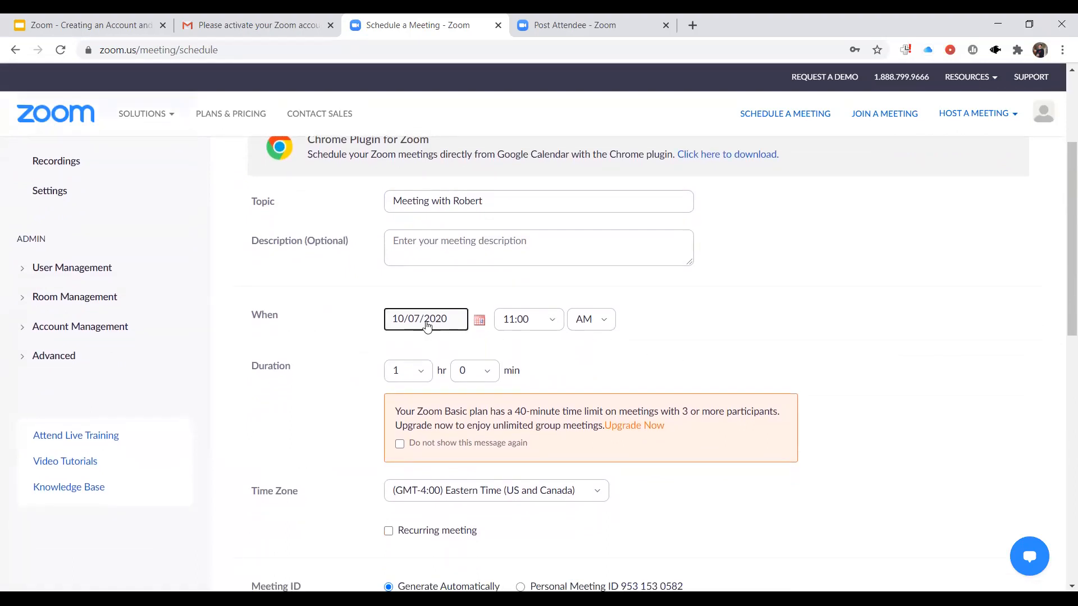
pyautogui.click(481, 324)
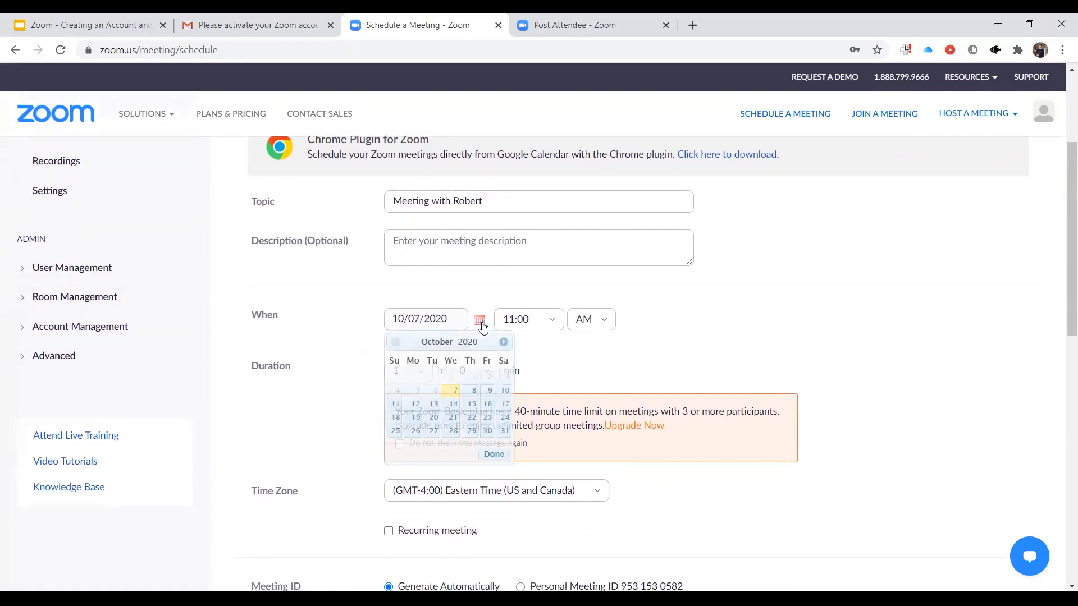
pyautogui.click(452, 430)
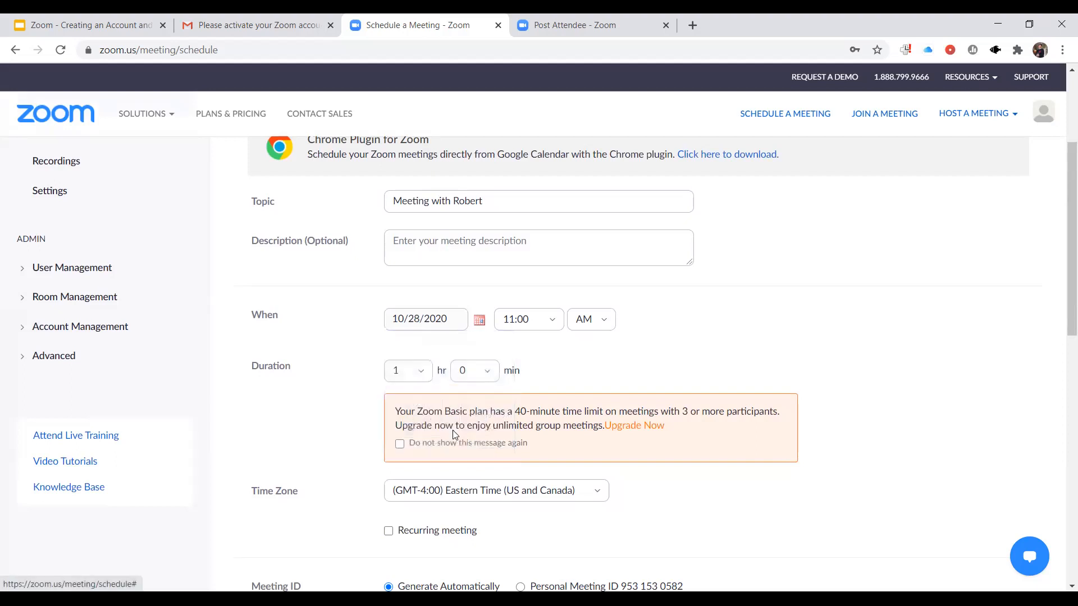
pyautogui.click(533, 321)
pyautogui.click(715, 353)
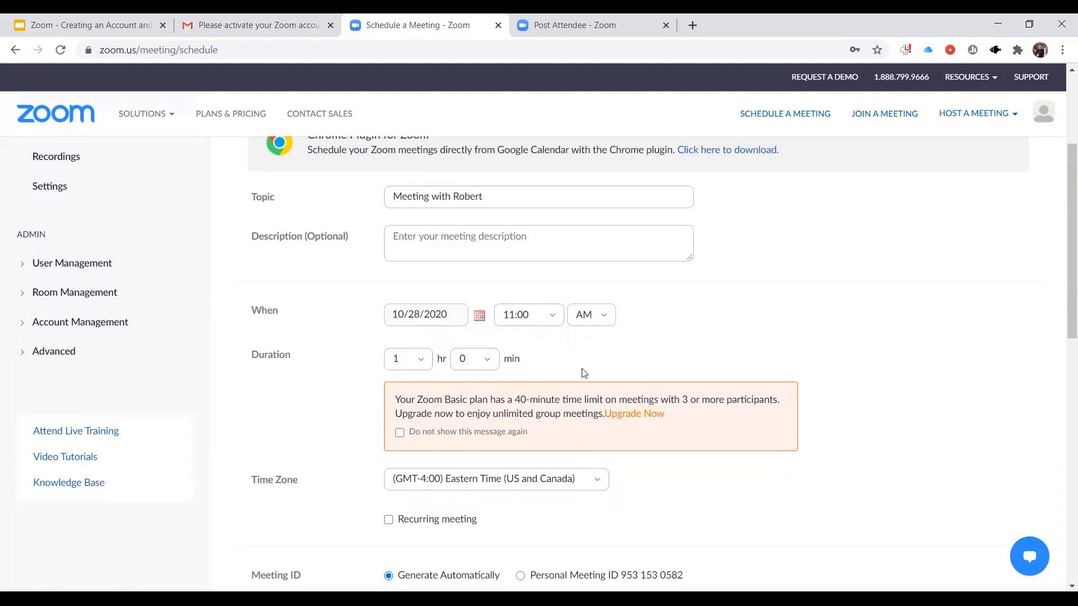
# - Make the meeting recurring with a weekly recurrence
pyautogui.scroll(-2, 581, 369)
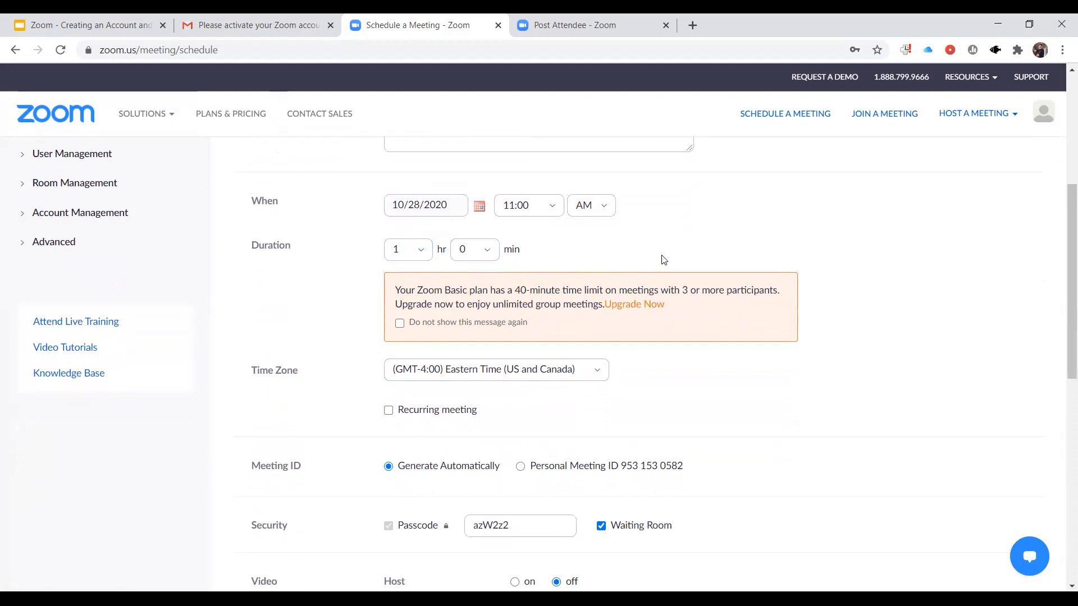
pyautogui.scroll(-1, 662, 258)
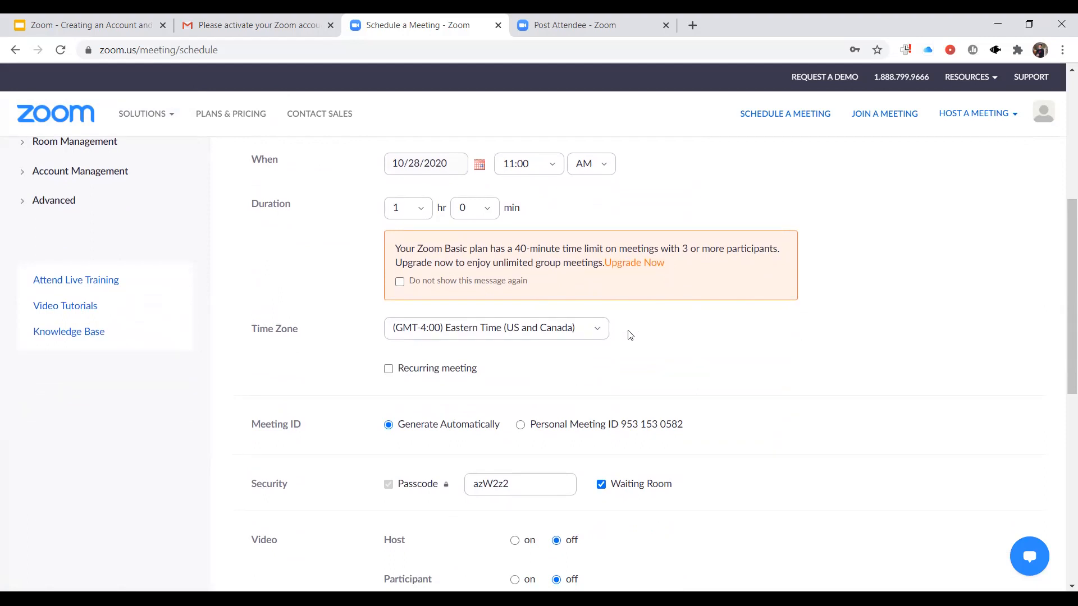
pyautogui.scroll(-1, 512, 354)
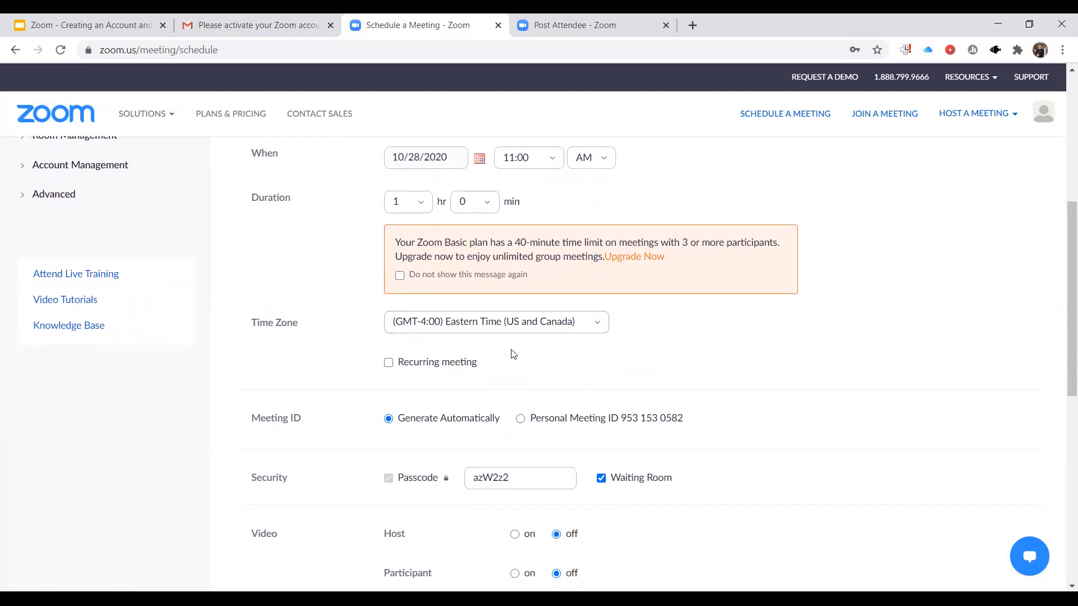
pyautogui.click(389, 363)
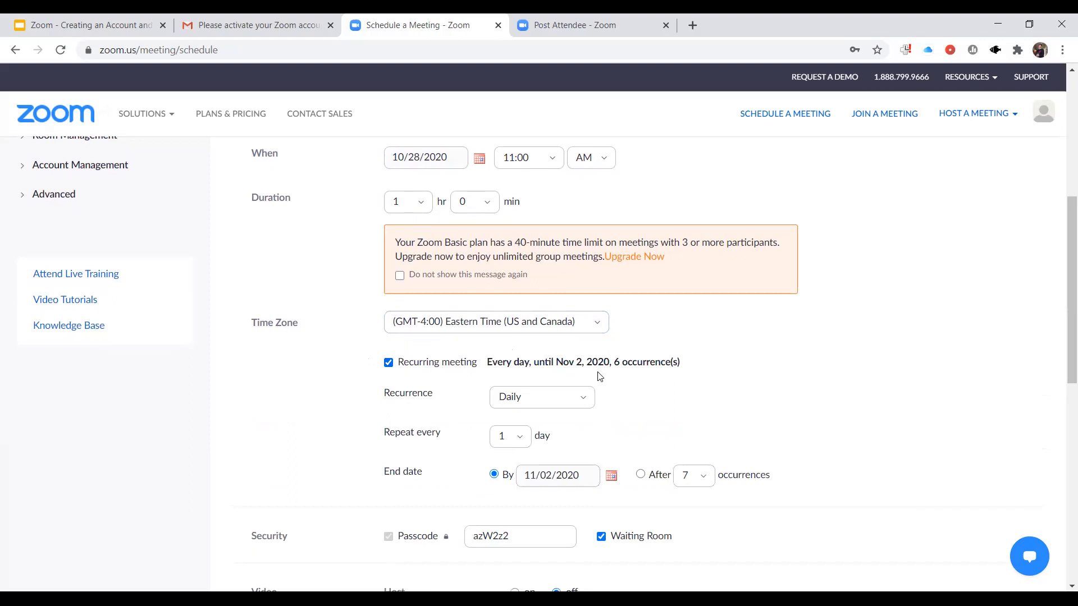
pyautogui.scroll(-1, 599, 375)
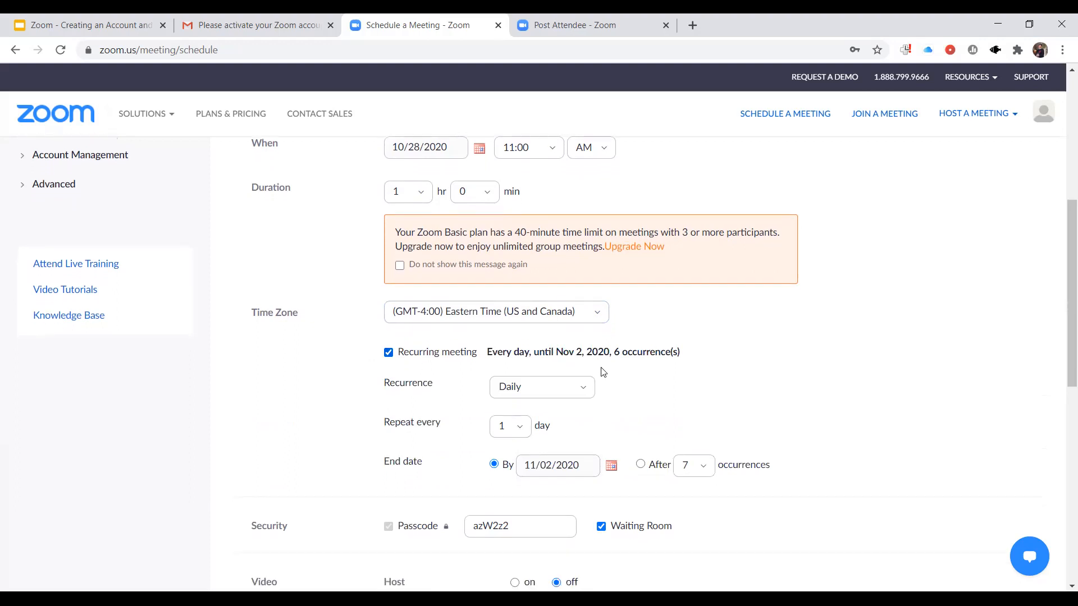
pyautogui.click(558, 383)
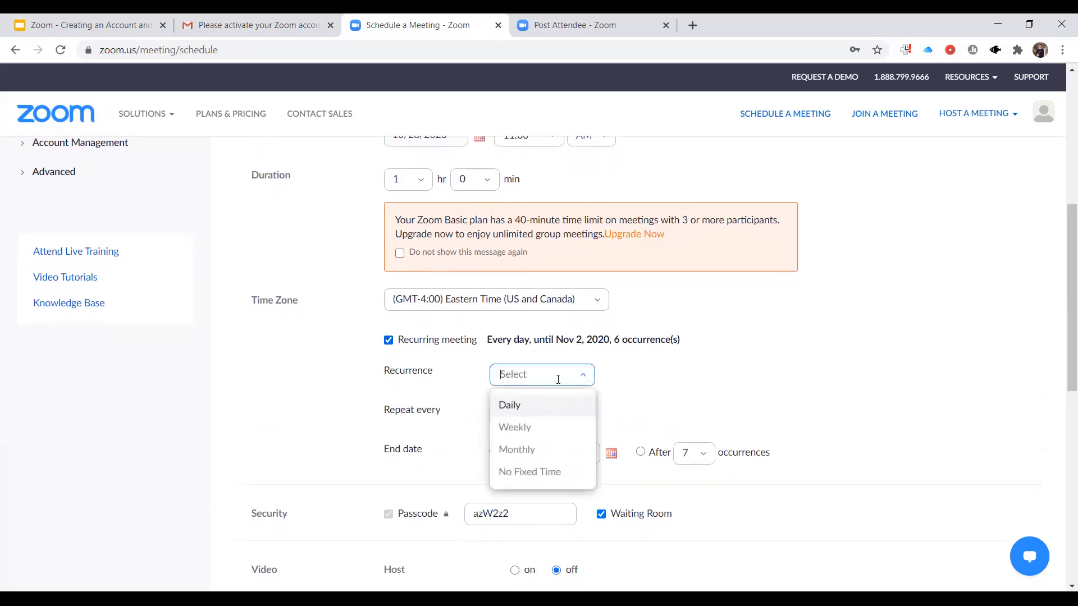
pyautogui.click(535, 430)
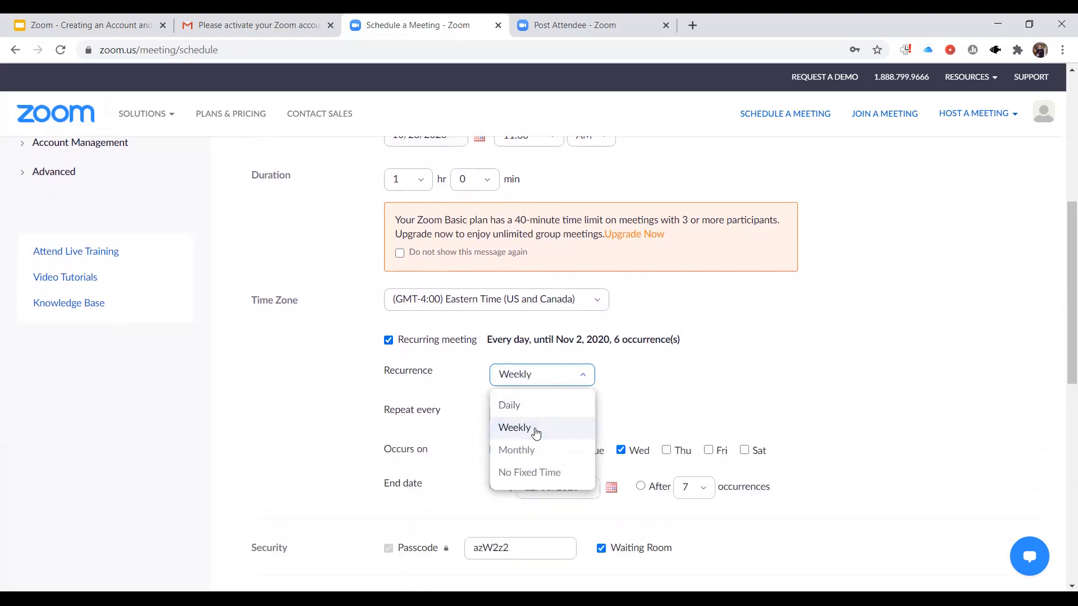
pyautogui.click(676, 402)
# - Add Saturday to the days on which the weekly meeting occurs
pyautogui.scroll(-1, 678, 403)
pyautogui.scroll(-1, 677, 403)
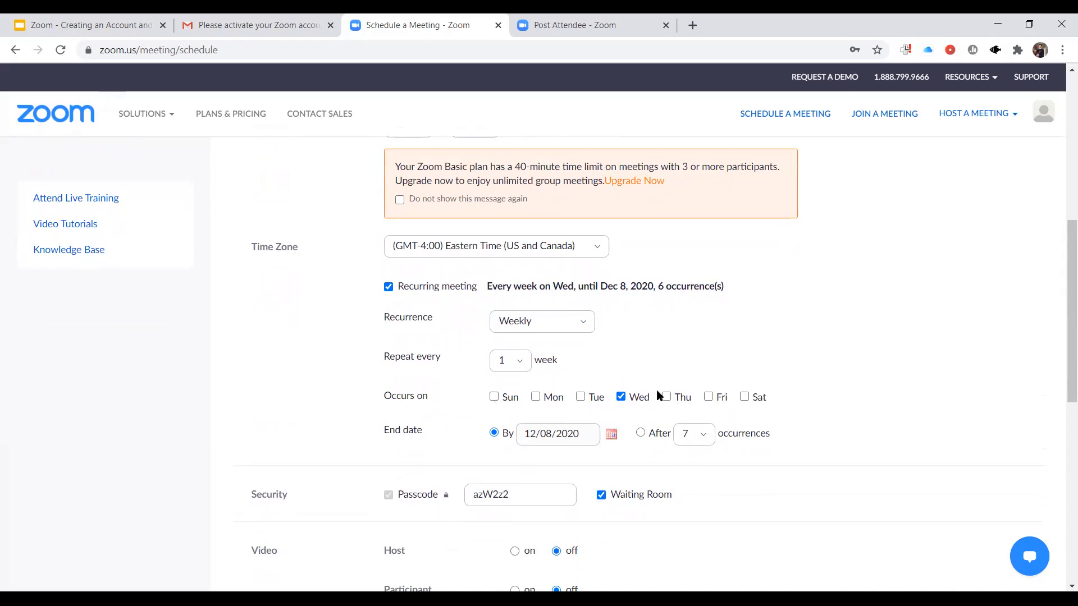
pyautogui.click(745, 397)
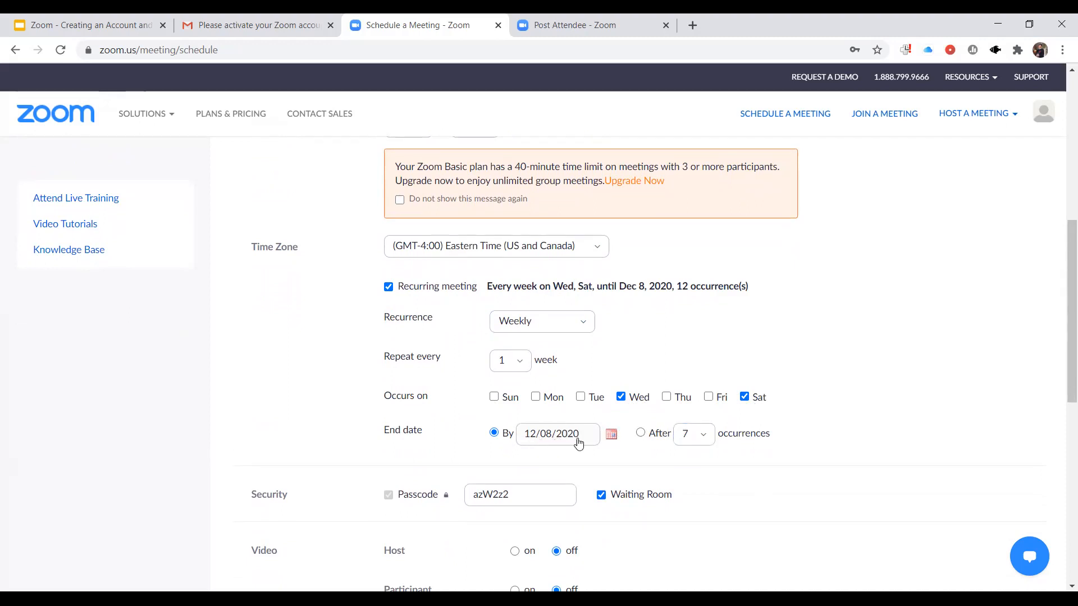
# - Set the recurring meeting to end after 7 occurrences and browse the available occurrence counts
pyautogui.click(691, 433)
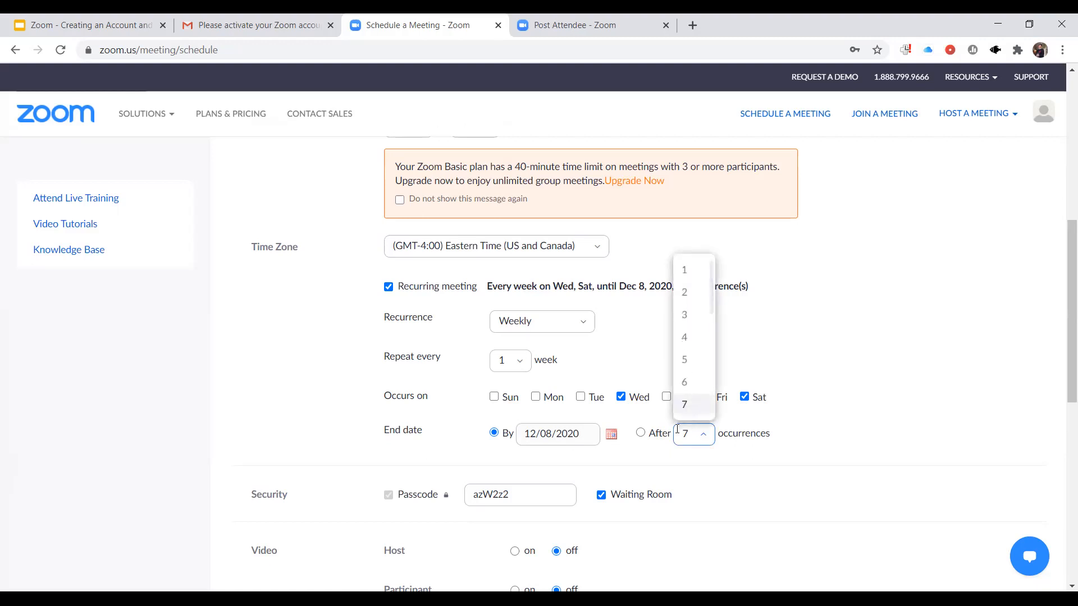
pyautogui.click(641, 433)
pyautogui.click(709, 443)
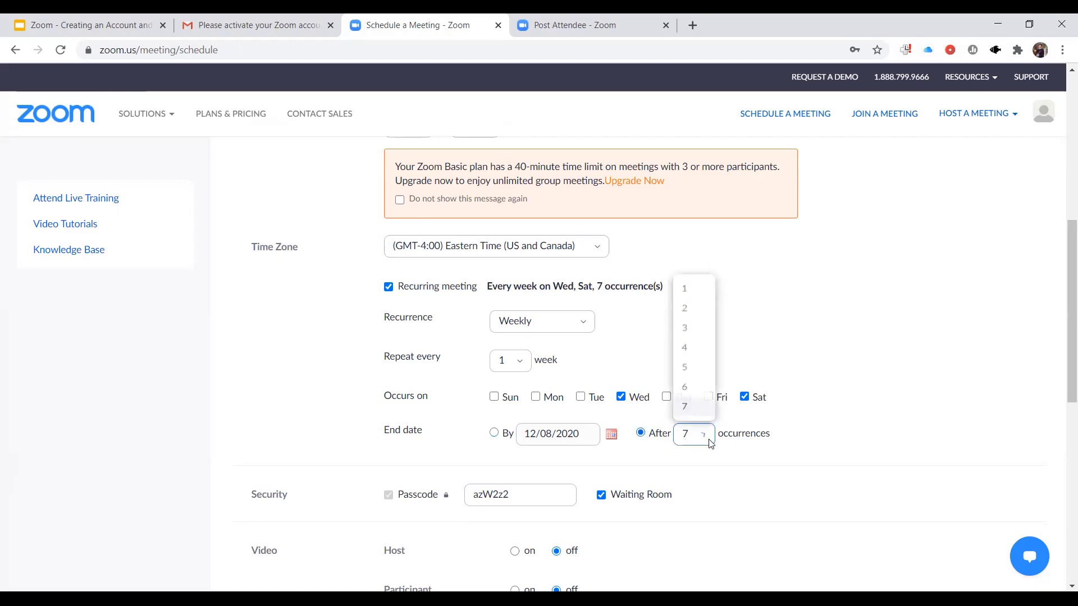
pyautogui.scroll(-5, 694, 346)
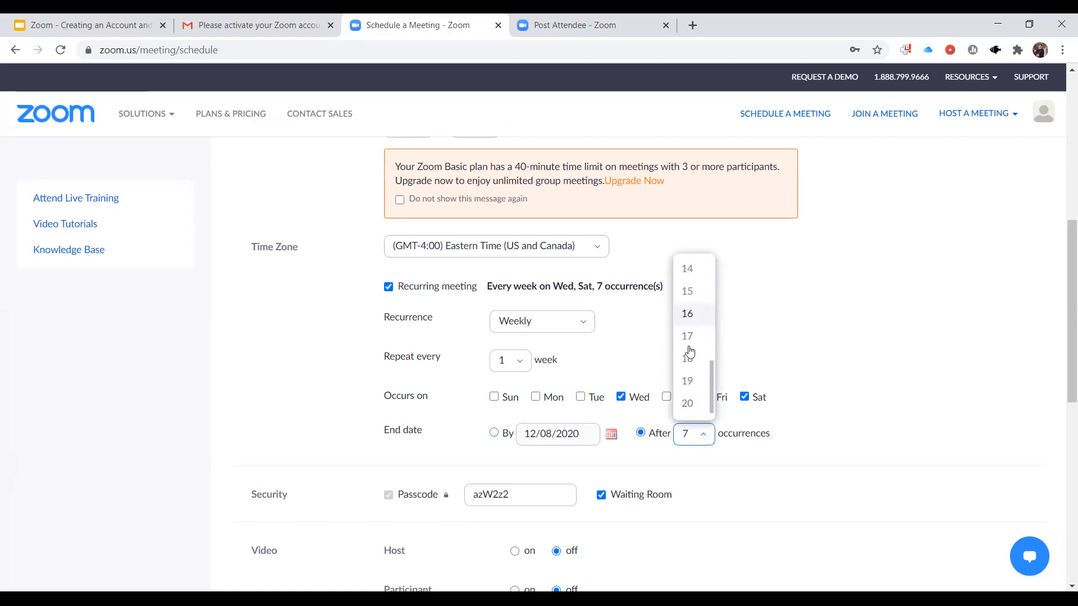
# - Set the recurring meeting's end-by date to 03/27/2021
pyautogui.click(613, 436)
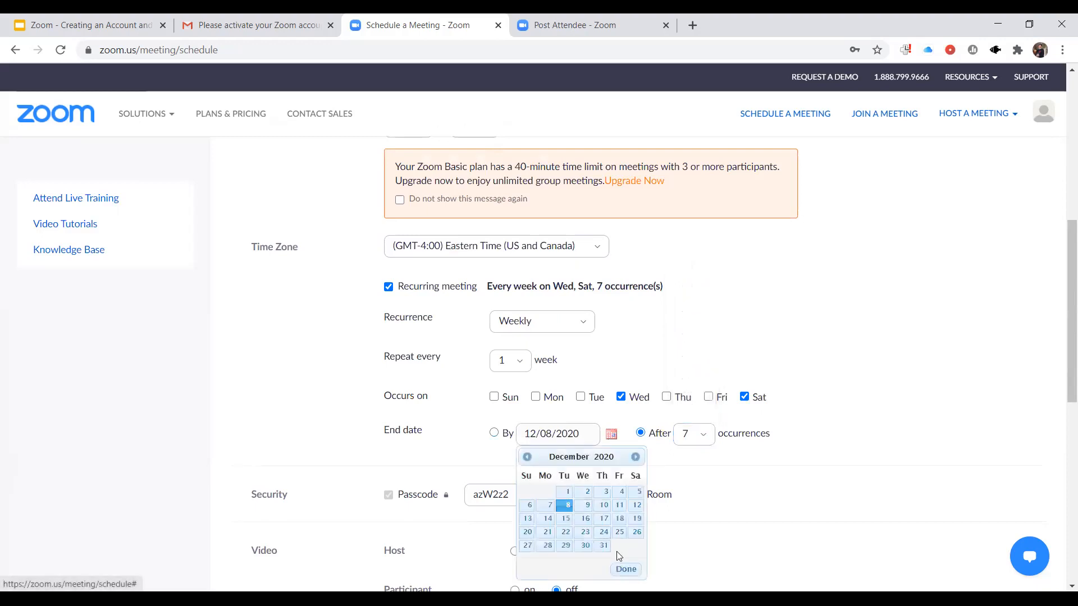
pyautogui.click(635, 458)
pyautogui.doubleClick(636, 457)
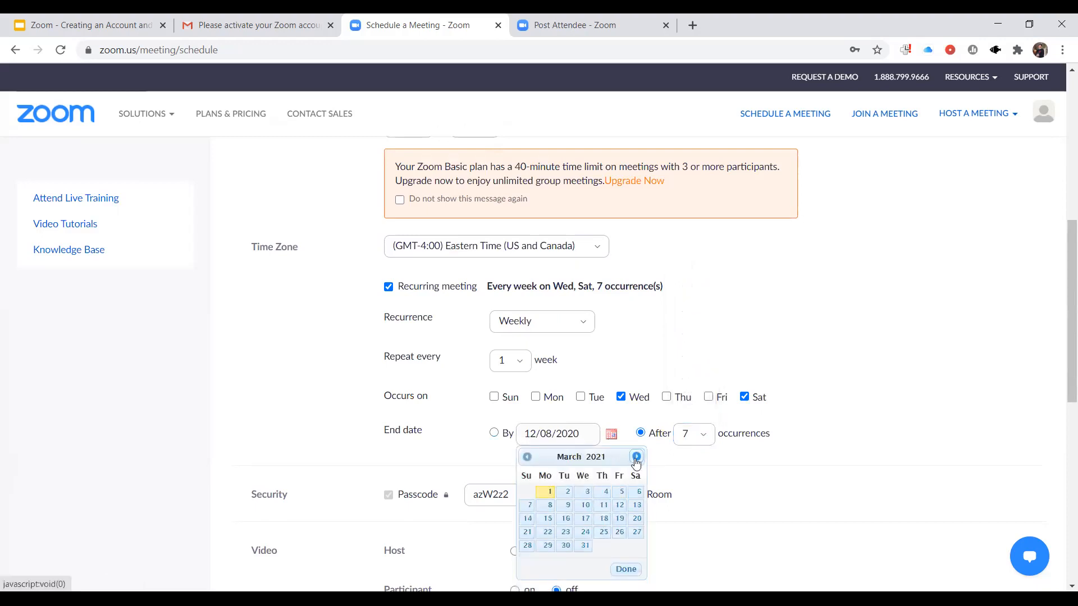
pyautogui.click(637, 532)
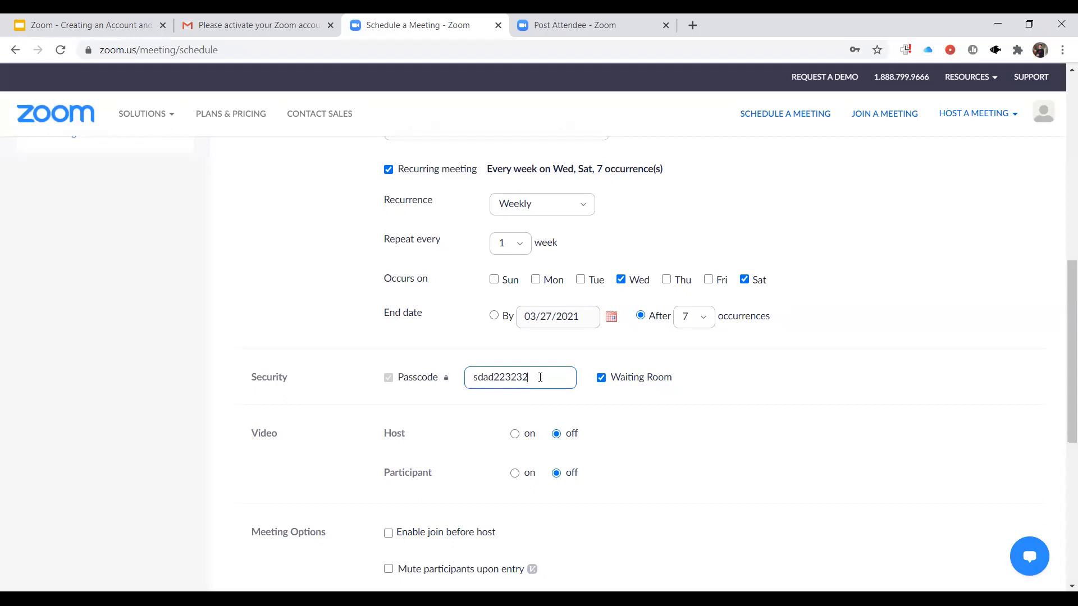
# - Replace the meeting passcode with a simpler custom passcode
pyautogui.moveTo(540, 377); pyautogui.dragTo(475, 378)
pyautogui.click(791, 461)
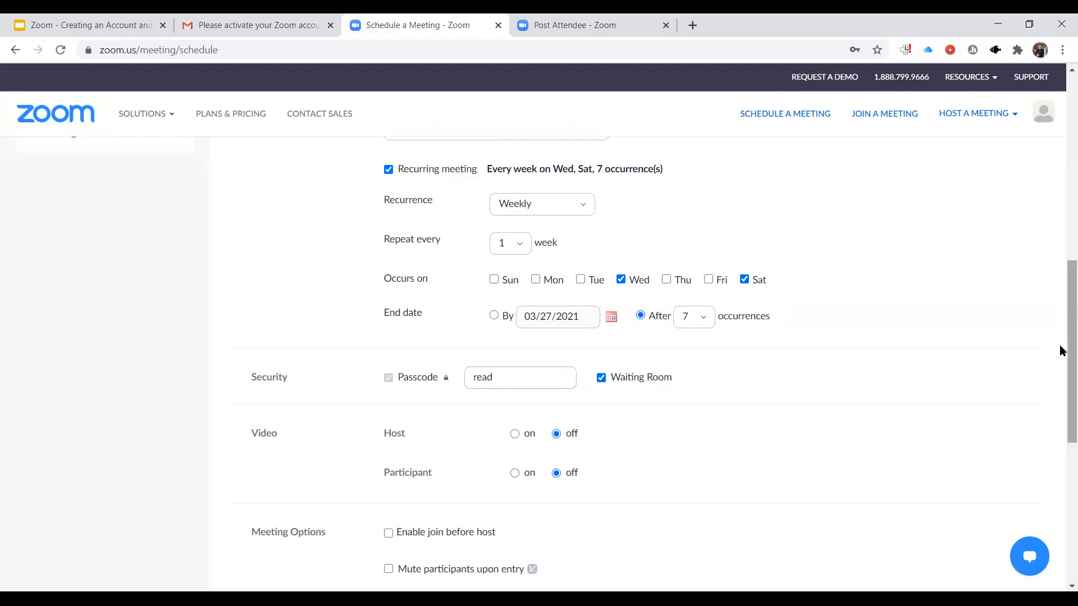
# - Turn on video for the host and participants, and disable the waiting room
pyautogui.scroll(-2, 1059, 372)
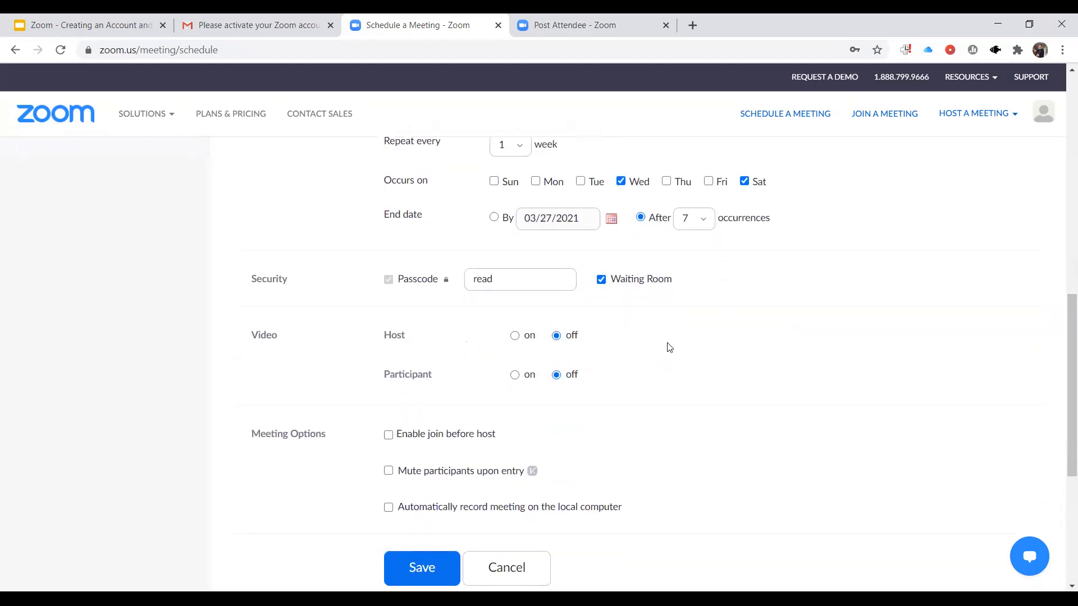
pyautogui.click(514, 336)
pyautogui.click(602, 281)
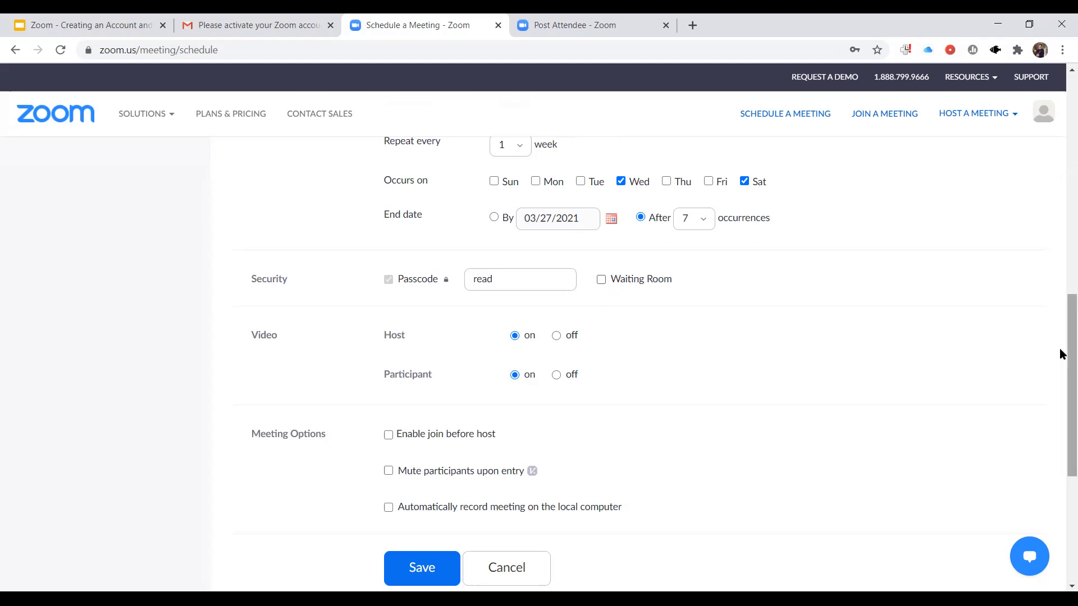
# - Save the scheduled recurring meeting, leaving the extra meeting options disabled
pyautogui.scroll(-2, 1061, 359)
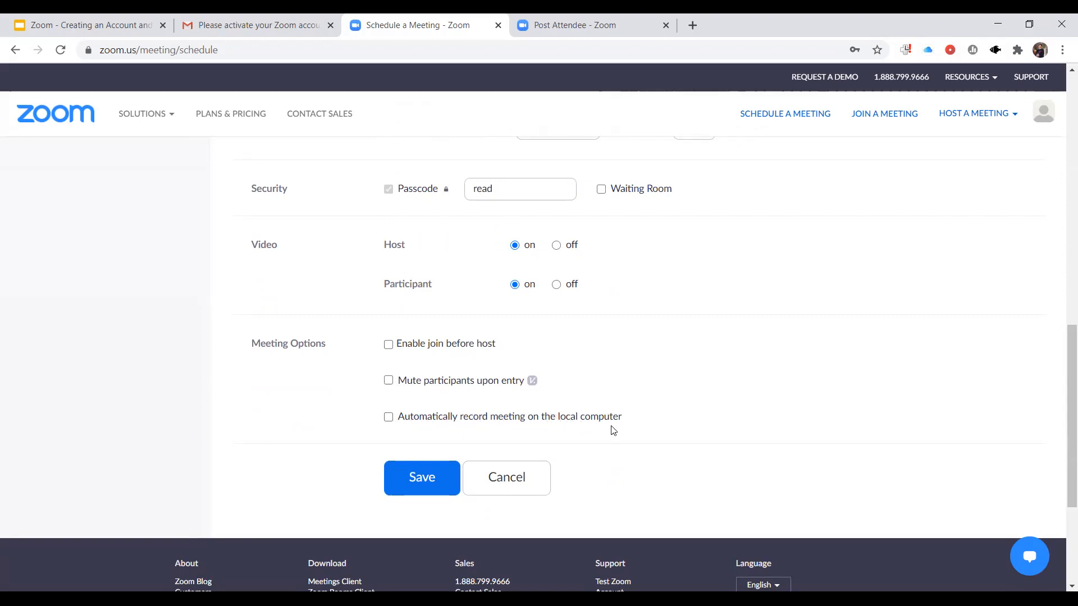
pyautogui.moveTo(1059, 443); pyautogui.dragTo(1060, 474)
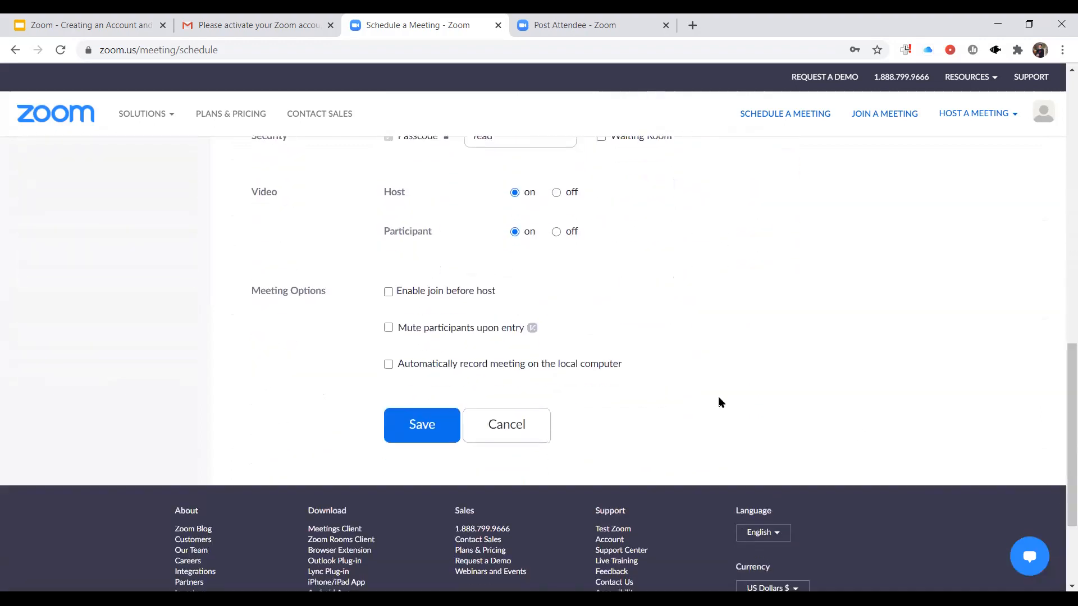
pyautogui.click(428, 434)
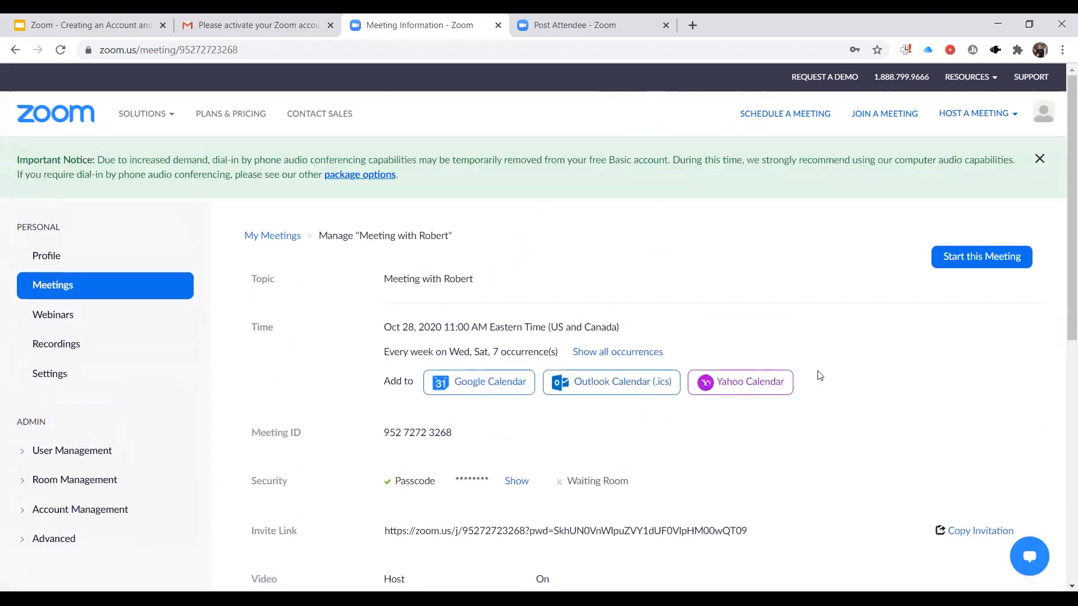
# - Select the full invite link in the saved meeting's details and copy it
pyautogui.scroll(-1, 1060, 291)
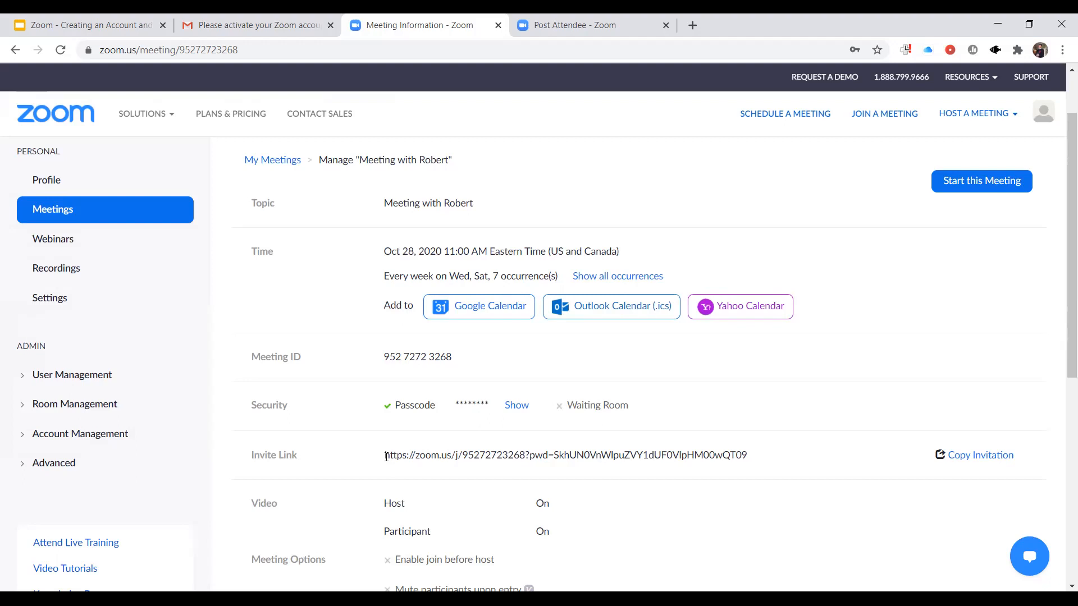
pyautogui.moveTo(386, 457); pyautogui.dragTo(746, 458)
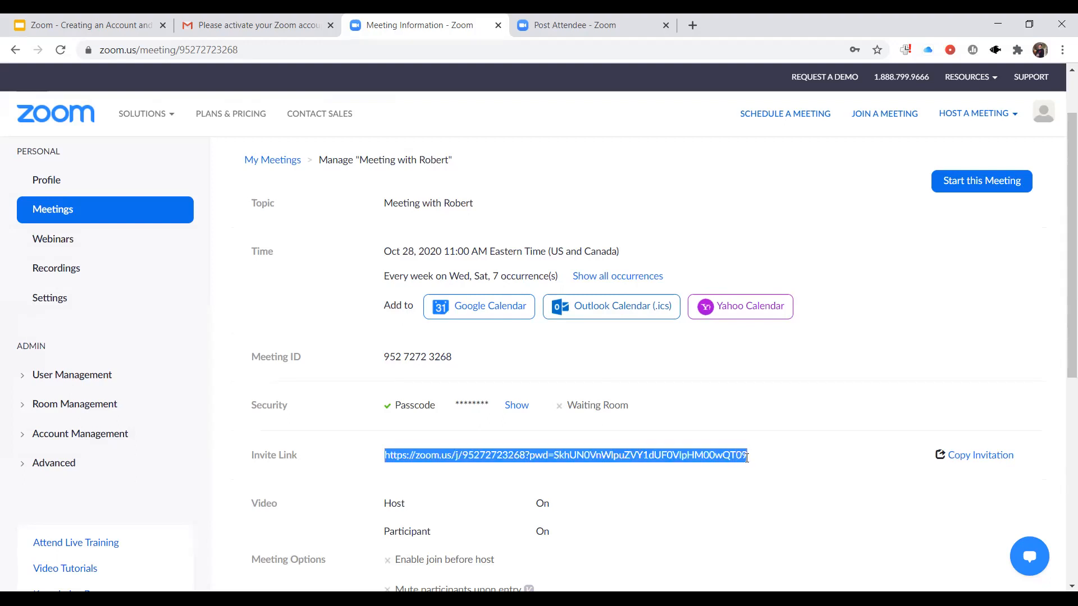
pyautogui.rightClick(687, 459)
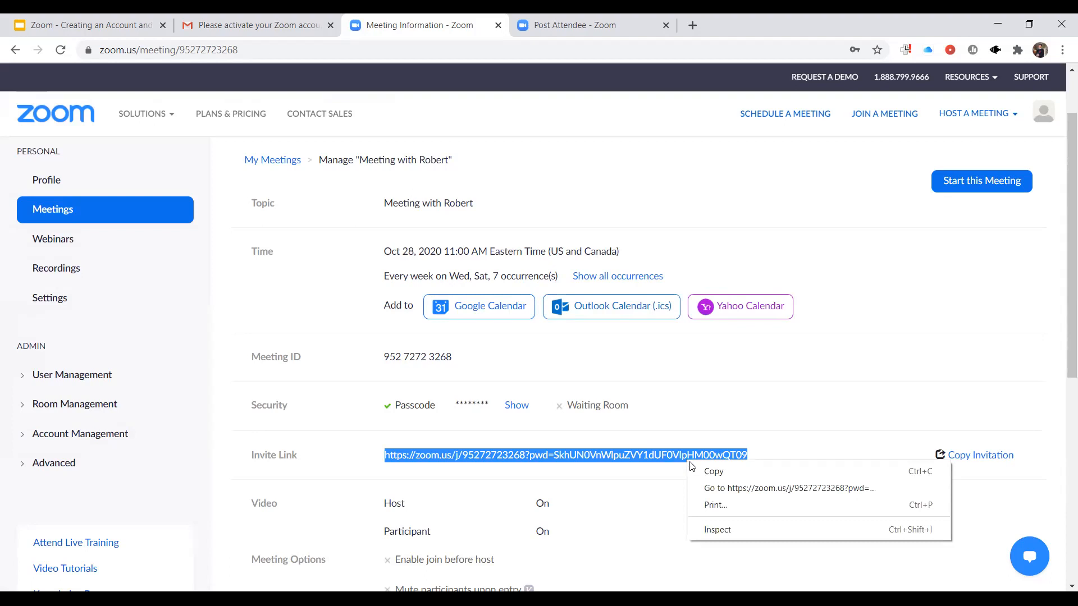
pyautogui.click(723, 475)
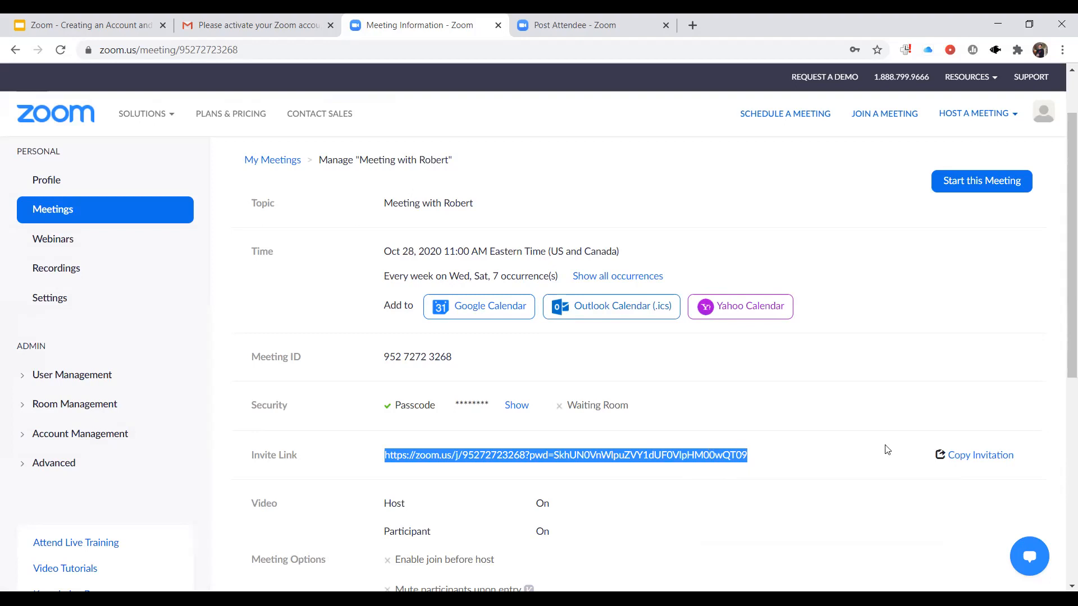
# - Open the full meeting invitation text, read through its dates, link and passcode, and close it without copying
pyautogui.click(978, 459)
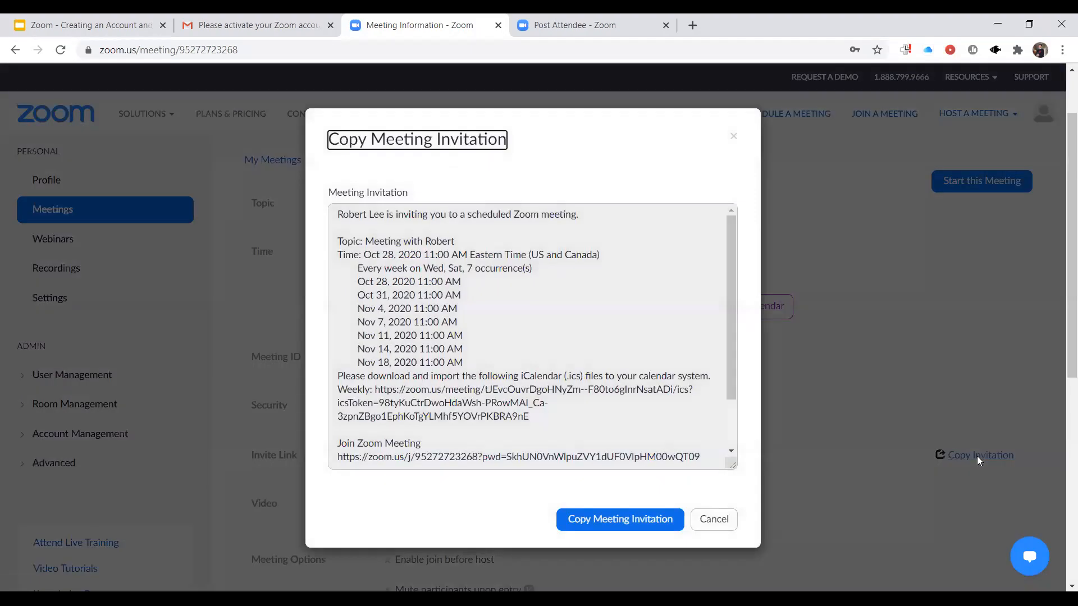
pyautogui.moveTo(730, 376)
pyautogui.mouseDown()
pyautogui.moveTo(731, 437)
pyautogui.moveTo(726, 360)
pyautogui.mouseUp()
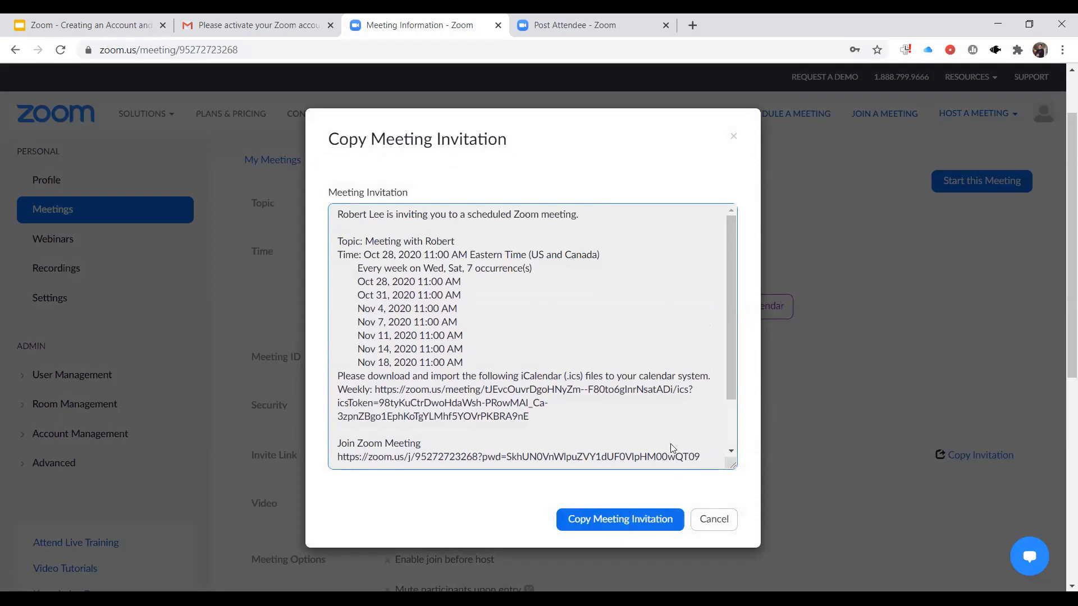
pyautogui.moveTo(731, 369); pyautogui.dragTo(714, 351)
pyautogui.moveTo(727, 316); pyautogui.dragTo(716, 294)
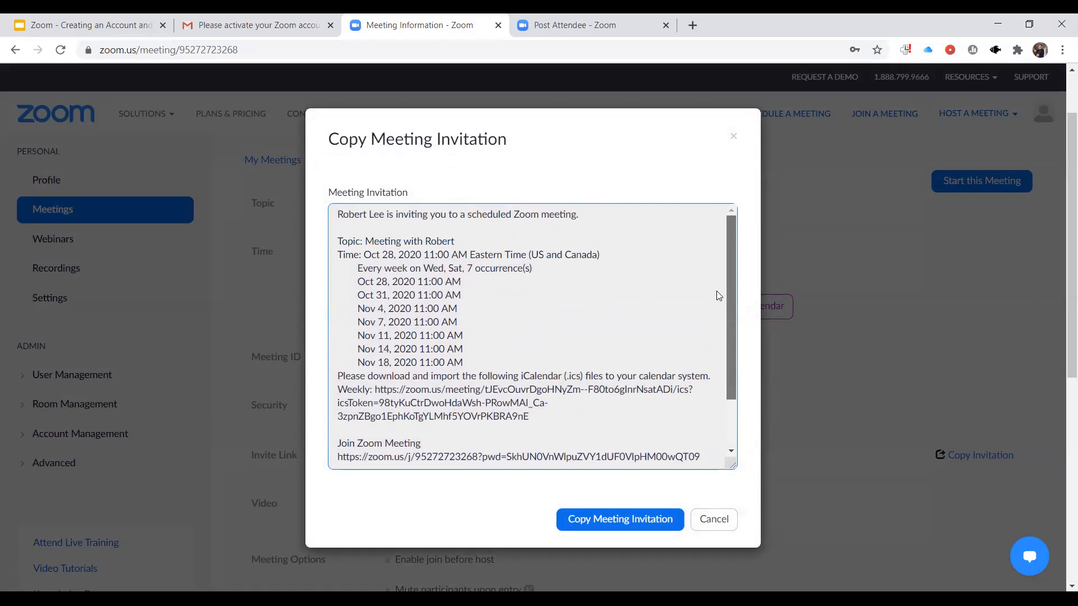
pyautogui.moveTo(725, 353); pyautogui.dragTo(727, 400)
pyautogui.moveTo(727, 395)
pyautogui.mouseDown()
pyautogui.moveTo(726, 308)
pyautogui.moveTo(732, 383)
pyautogui.mouseUp()
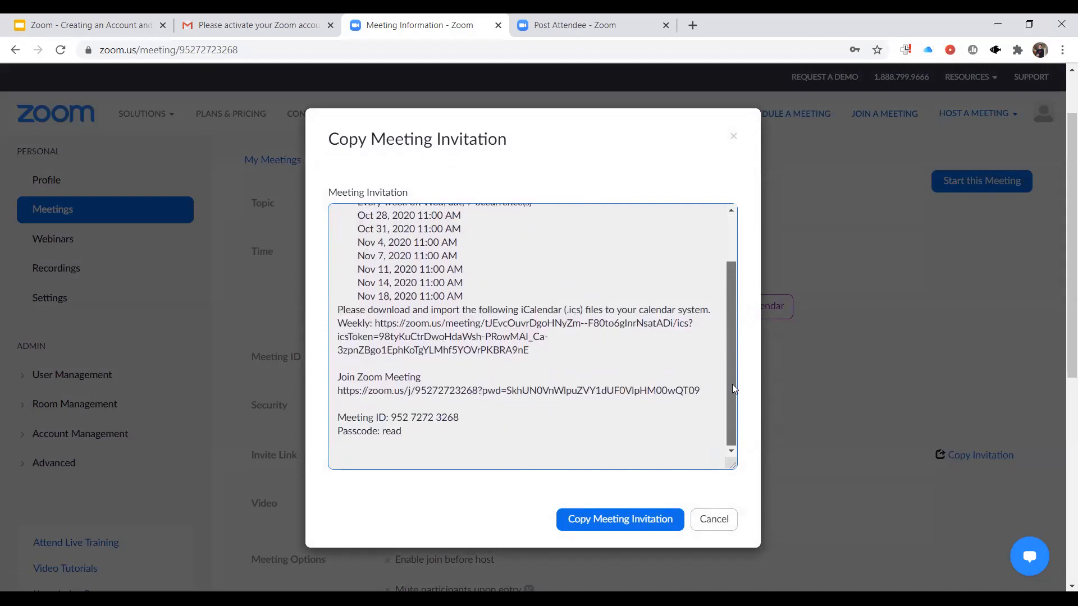
pyautogui.click(712, 520)
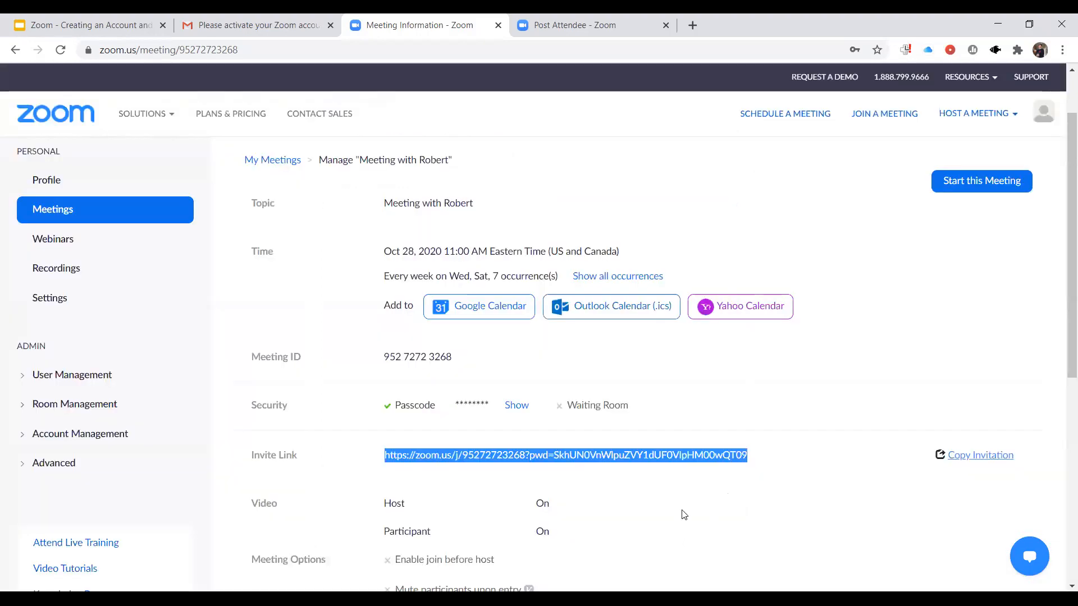
# - Copy the selected invite link again and reveal the meeting passcode
pyautogui.rightClick(605, 456)
pyautogui.click(617, 470)
pyautogui.click(517, 406)
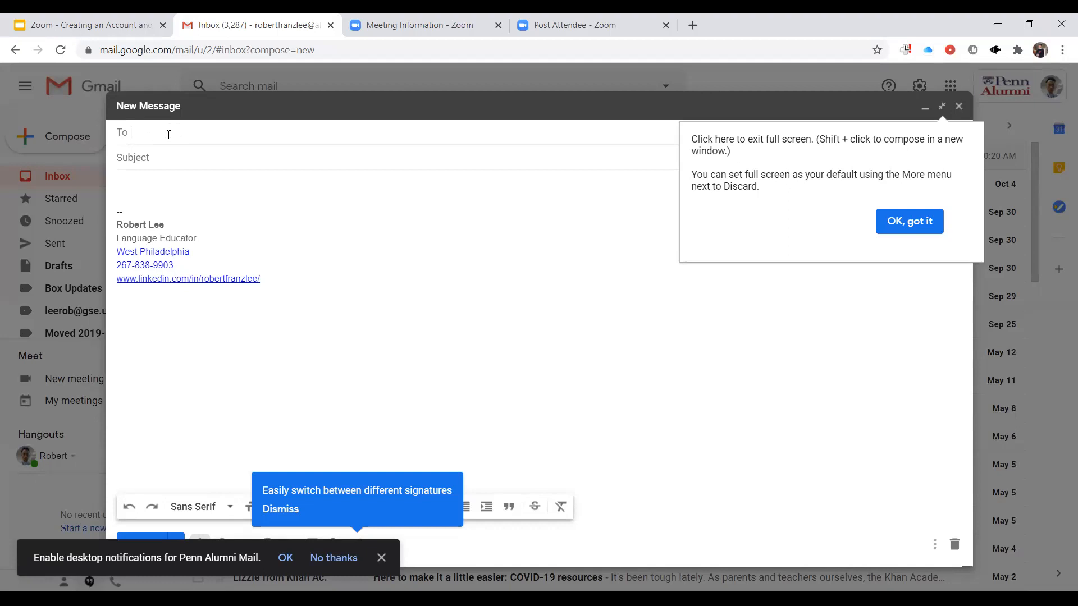
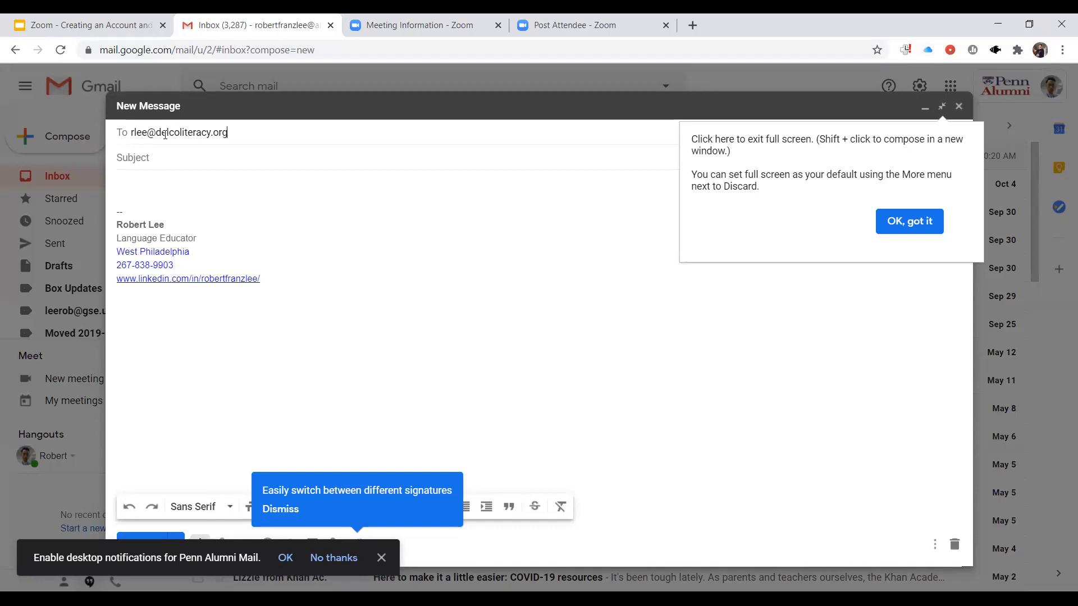
# - Set the e-mail subject to "Meeting link for ESL Class"
pyautogui.click(158, 161)
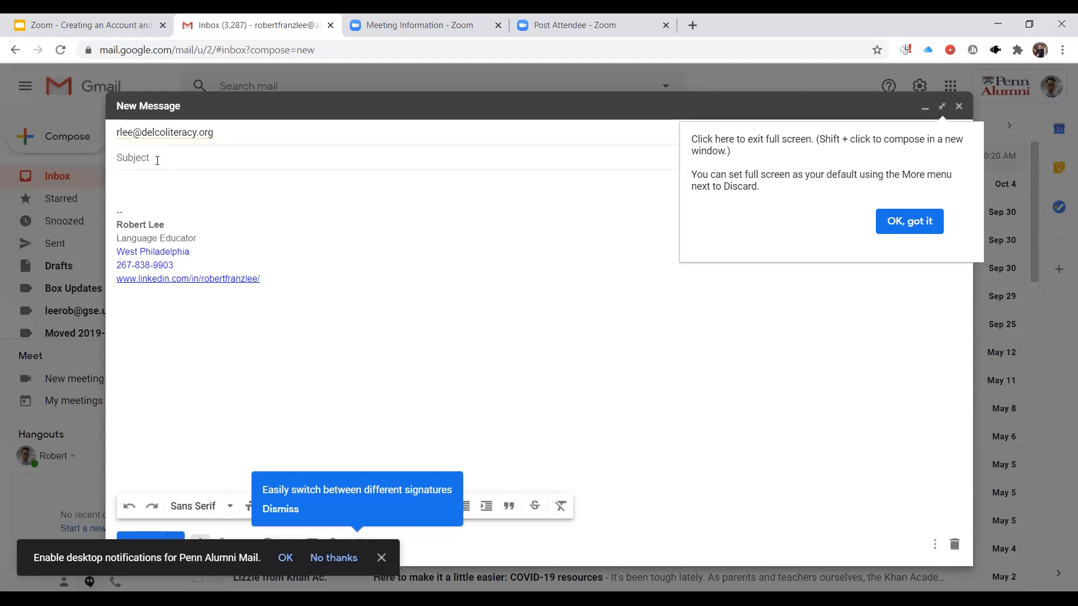
pyautogui.write('Meeting i')
pyautogui.write('nk')
pyautogui.write(' wi')
pyautogui.press('BackSpace')
pyautogui.press('BackSpace')
pyautogui.write('for ESL c')
pyautogui.write('lass')
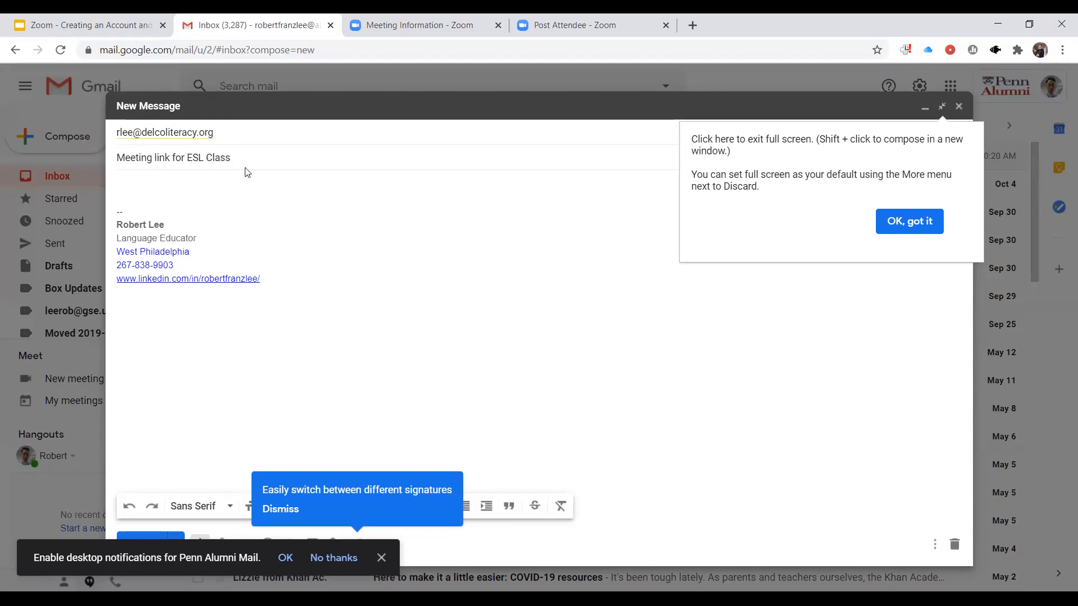
# - Write a greeting with the recipient's first name and the line "Please use this link to meet for class:" in the message body
pyautogui.click(217, 187)
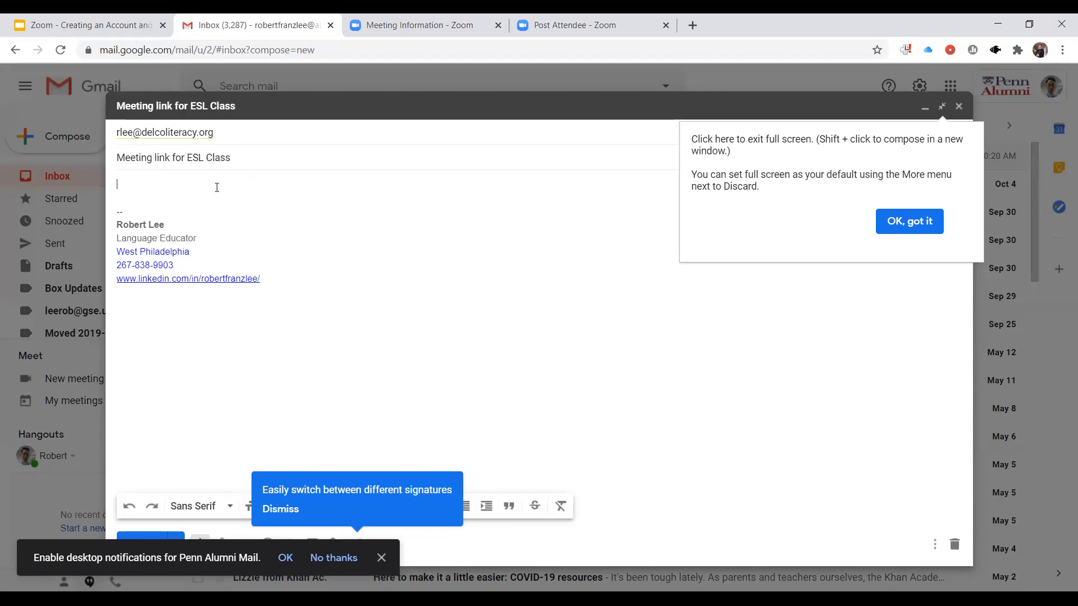
pyautogui.write('Hi Robert,')
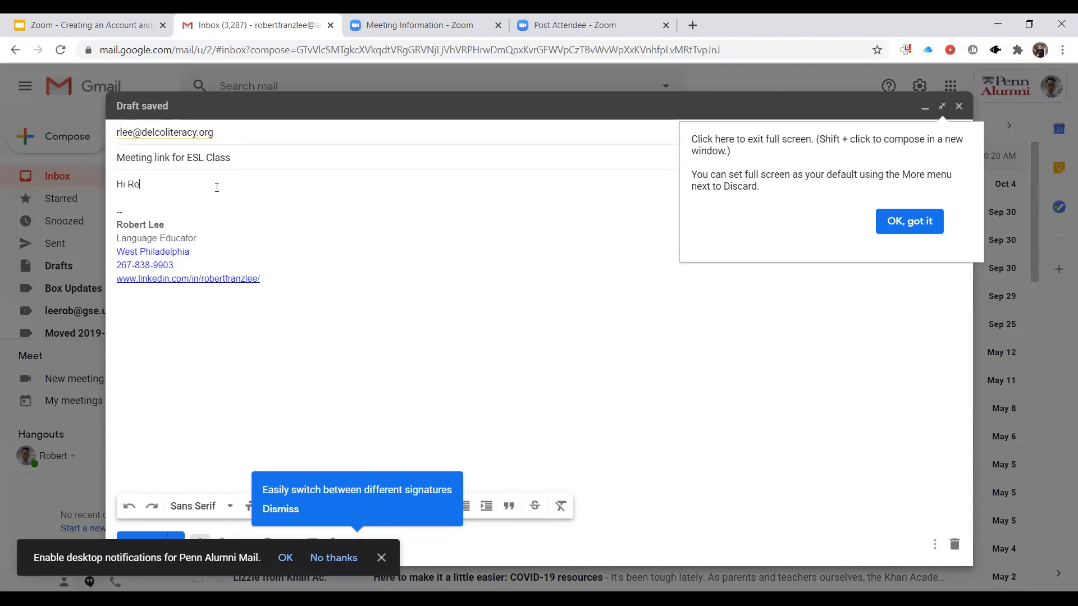
pyautogui.press('Return')
pyautogui.press('Return')
pyautogui.write('Please us this')
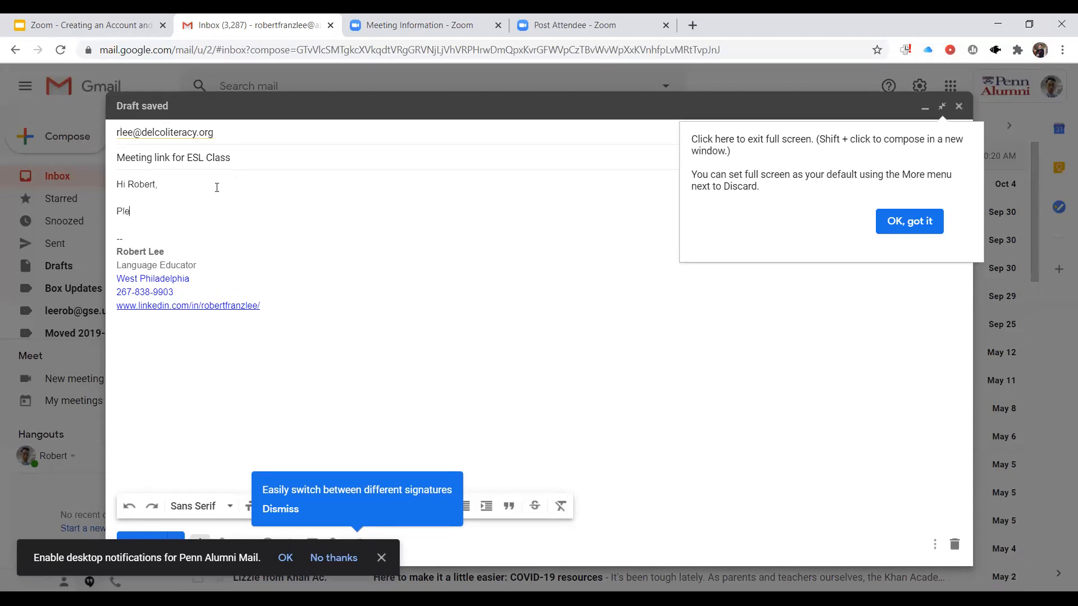
pyautogui.press('BackSpace')
pyautogui.press('BackSpace')
pyautogui.press('BackSpace')
pyautogui.press('BackSpace')
pyautogui.press('BackSpace')
pyautogui.write('e this link t')
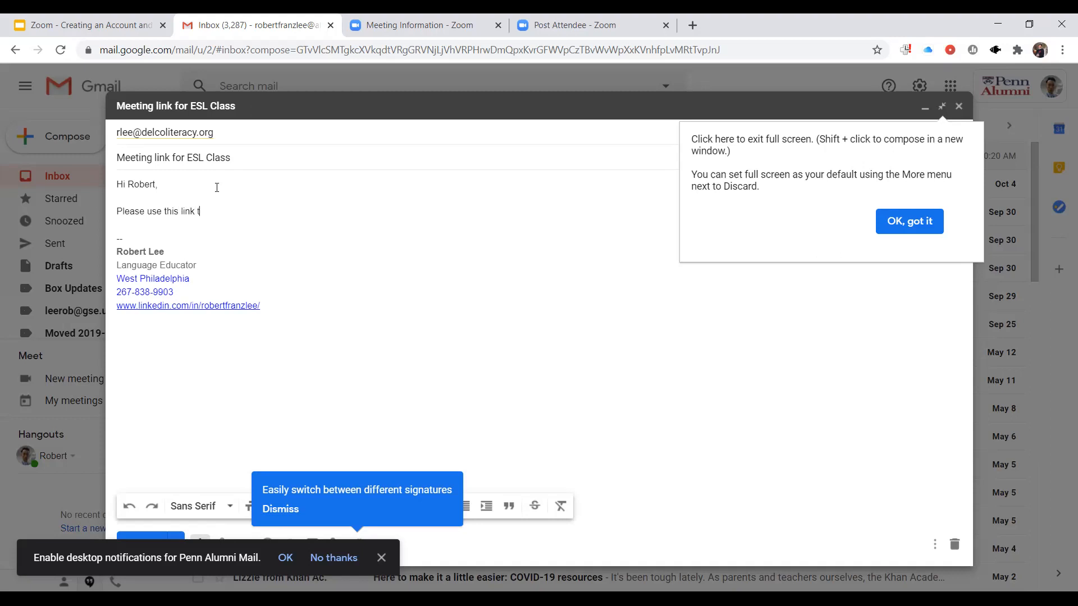
pyautogui.write('o meet for class:')
pyautogui.press('Return')
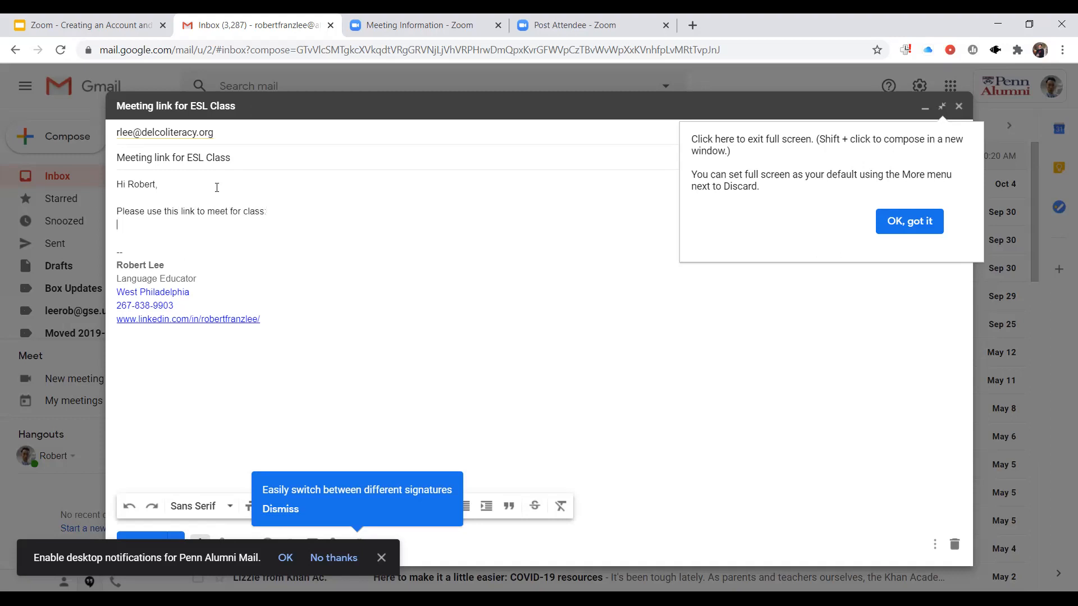
# - Paste the copied meeting link under the introductory line and add a "Passcode:" line with the meeting passcode
pyautogui.hotkey('ctrl', 'v')
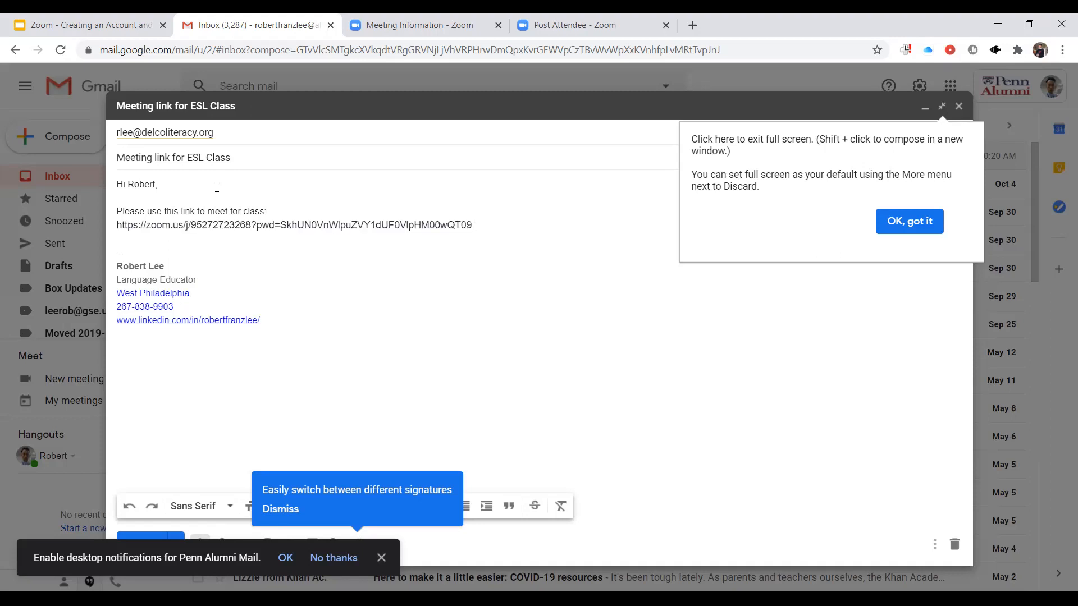
pyautogui.rightClick(474, 224)
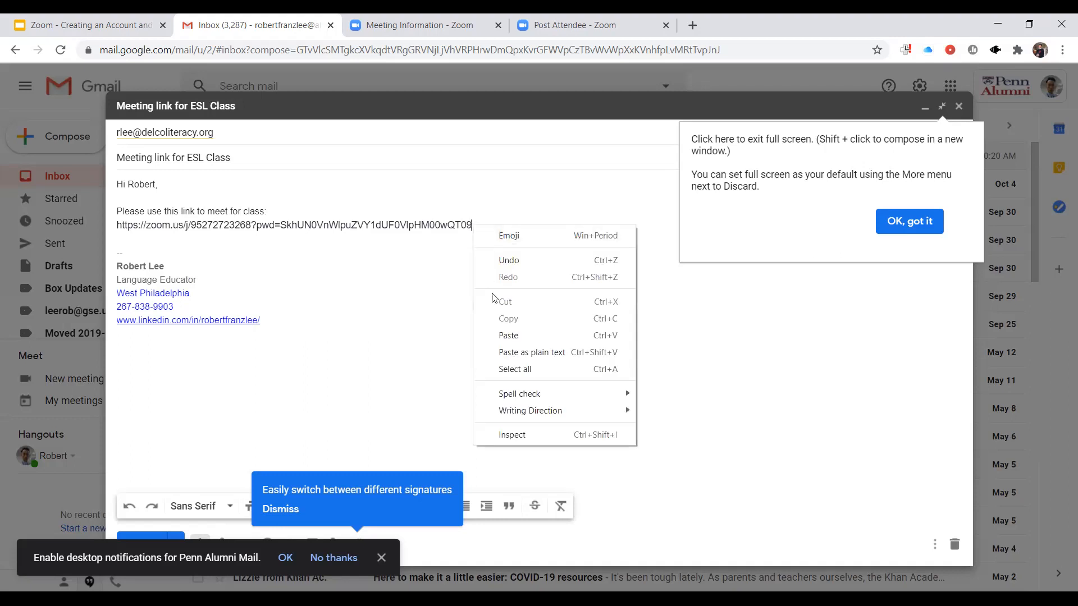
pyautogui.click(445, 259)
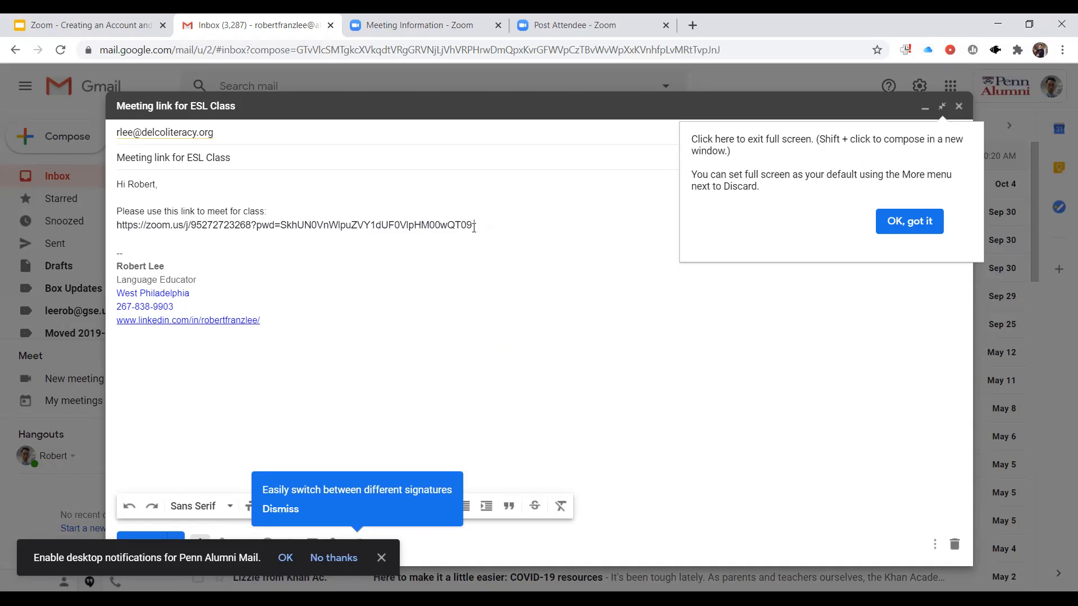
pyautogui.press('Return')
pyautogui.press('Return')
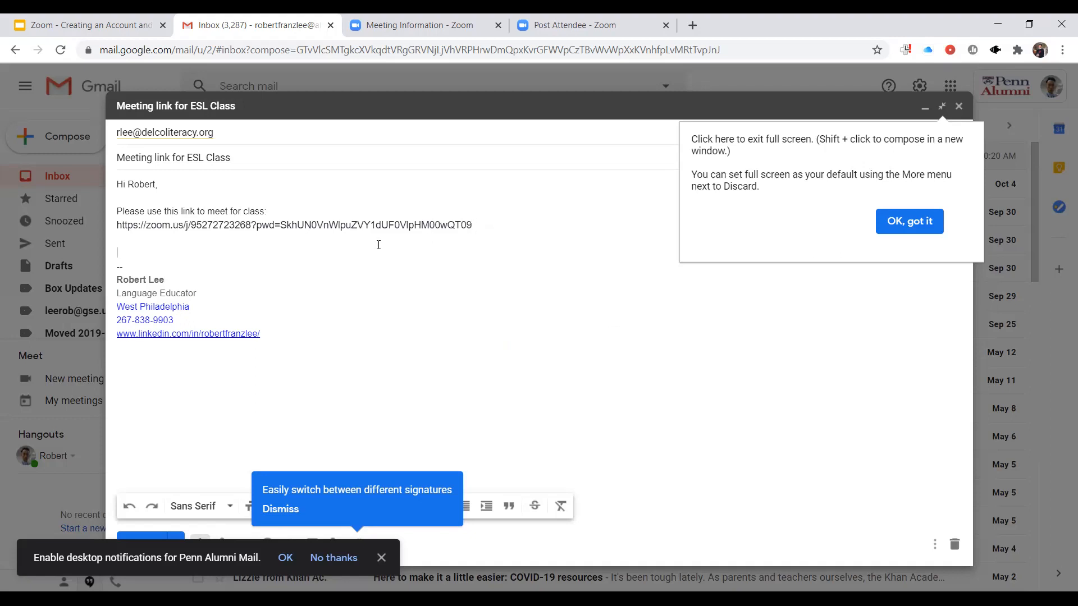
pyautogui.press('Up')
pyautogui.write('Passcode')
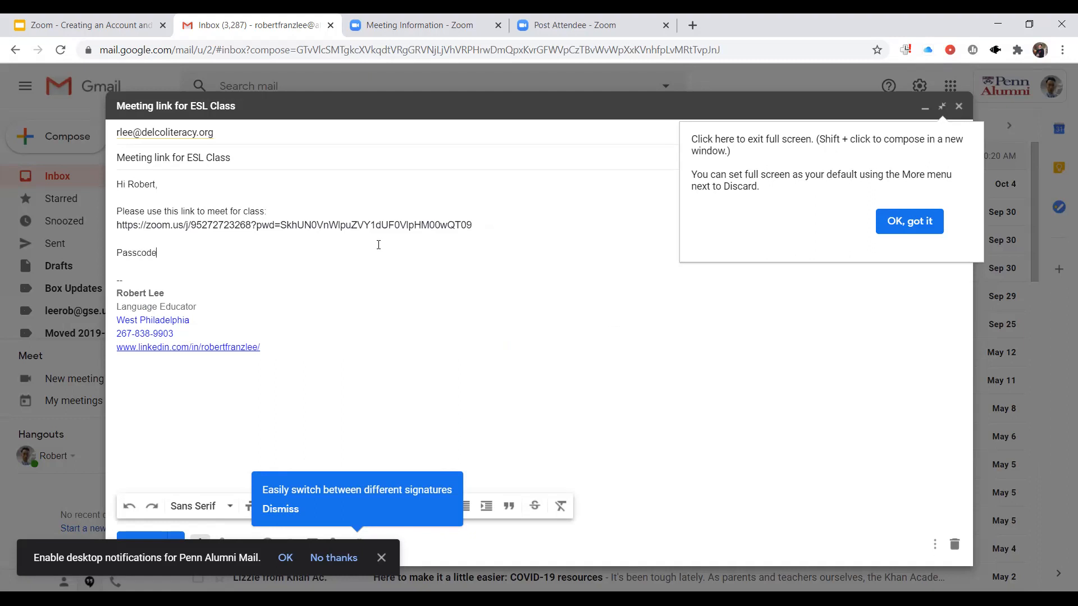
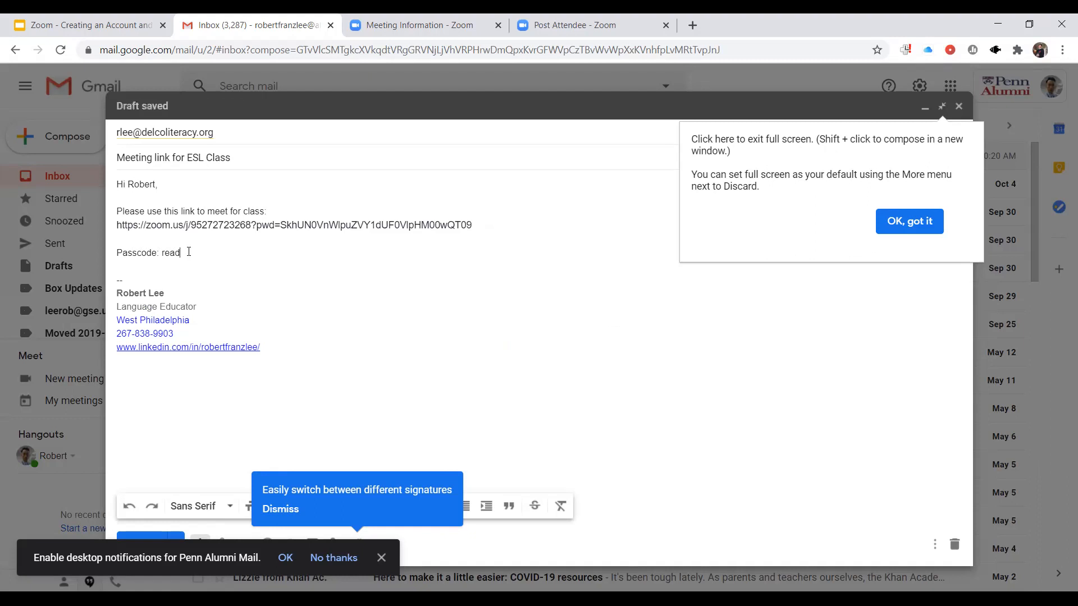
# - Make the meeting link and passcode lines bold with a yellow background color
pyautogui.moveTo(180, 252); pyautogui.dragTo(116, 225)
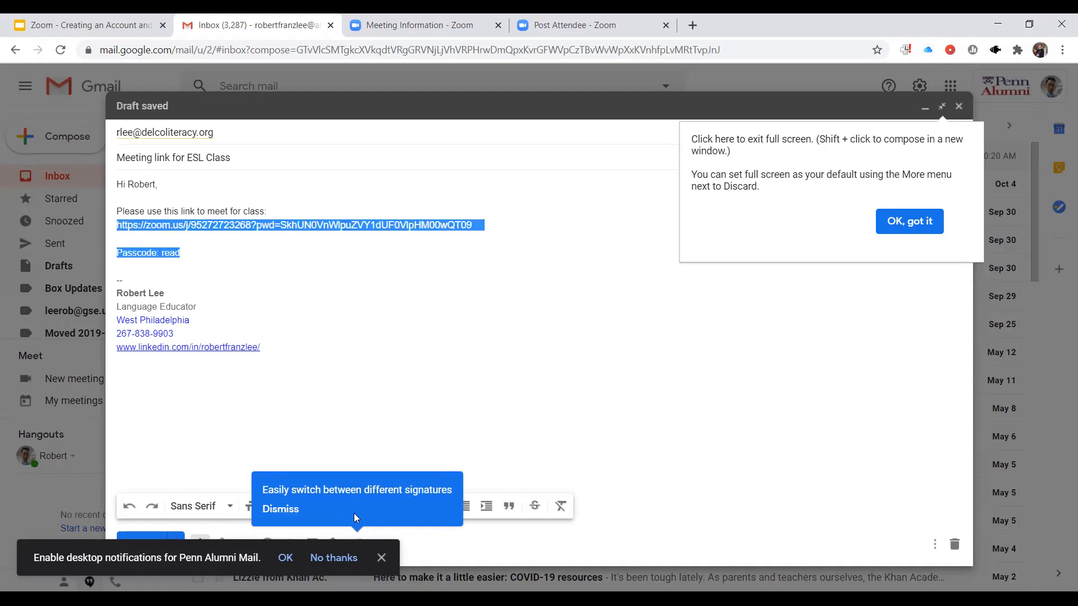
pyautogui.click(281, 511)
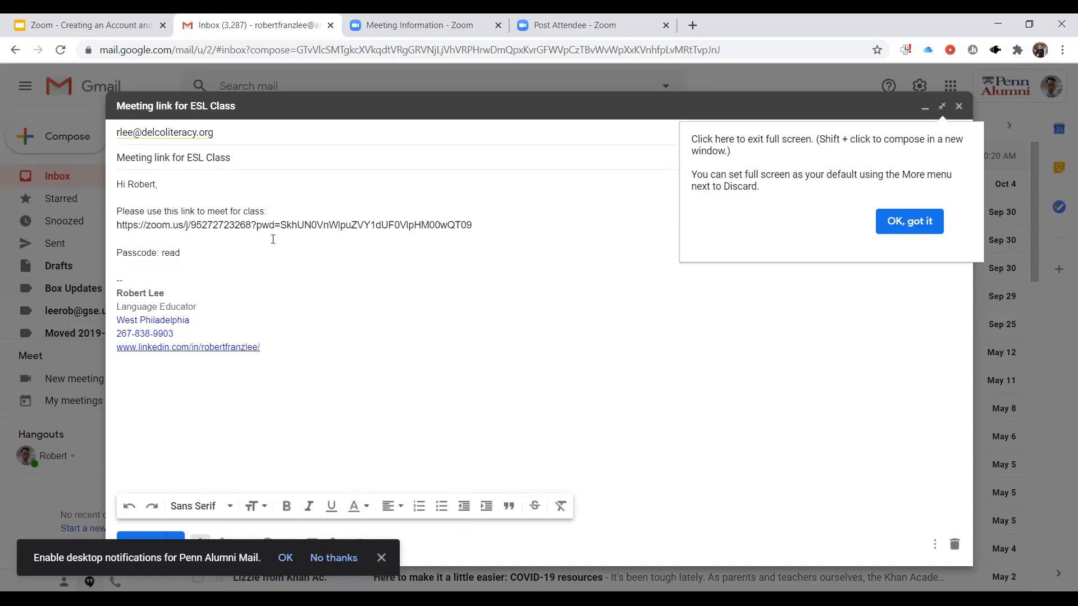
pyautogui.click(189, 247)
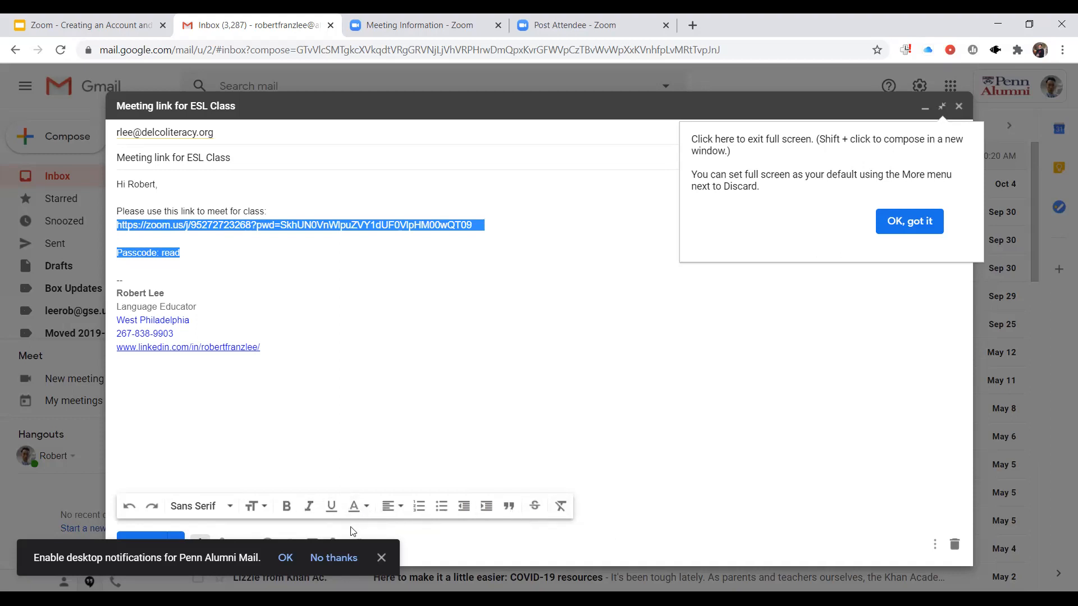
pyautogui.click(286, 507)
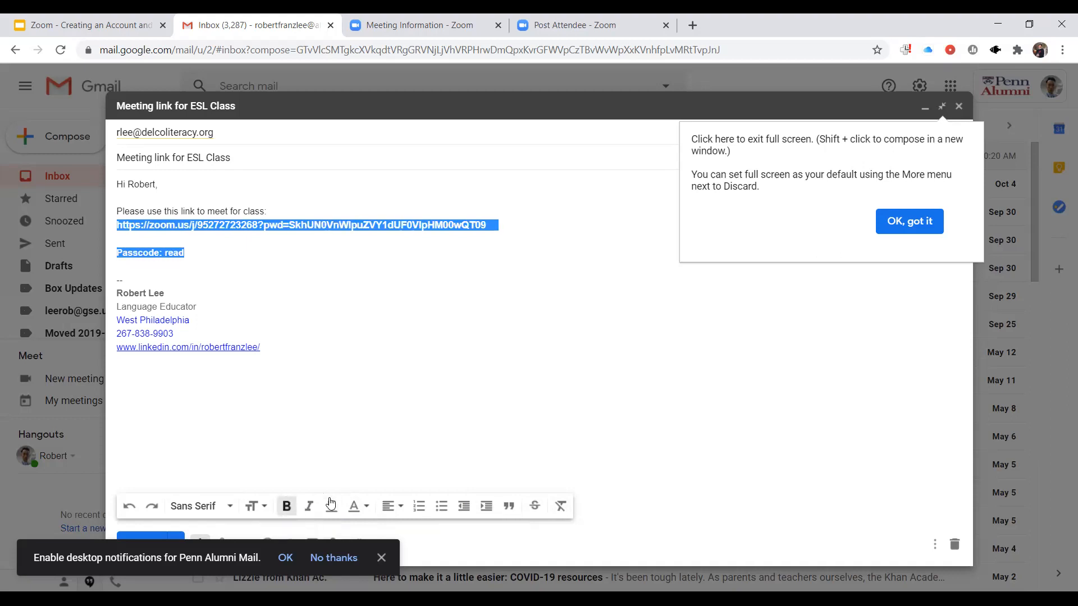
pyautogui.click(364, 508)
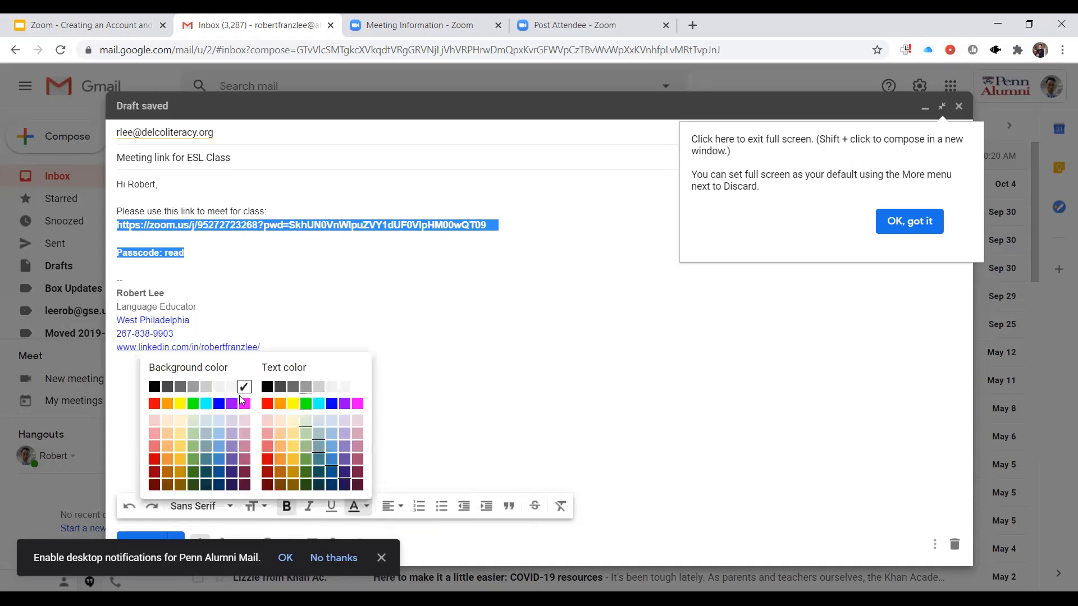
pyautogui.click(179, 404)
pyautogui.click(234, 276)
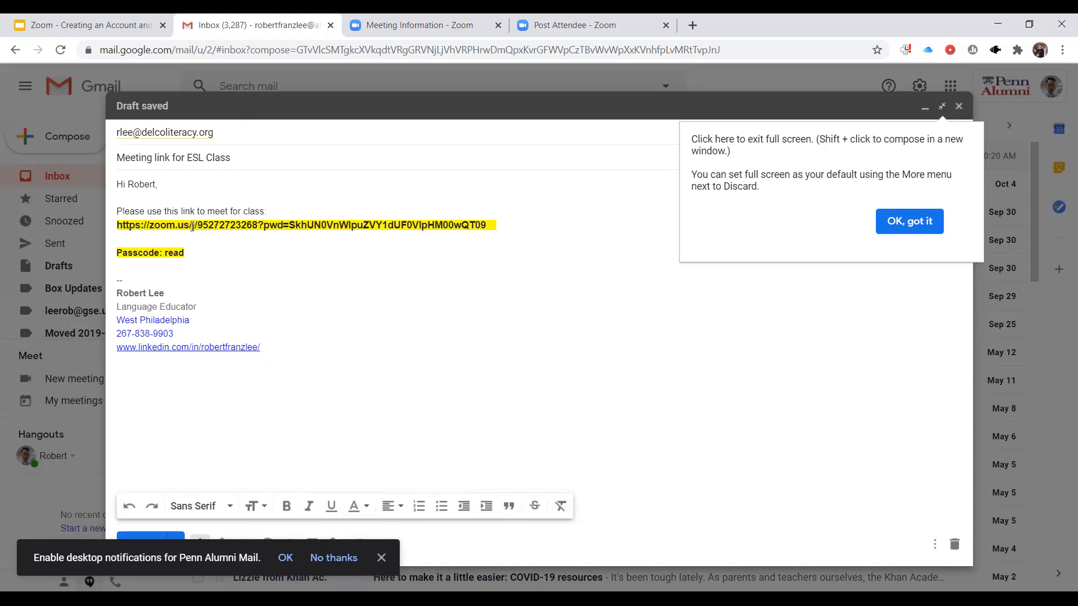
# - Add the line "We meet Mondays and Wednesday (11am - 12:30pm)" below the passcode in the message body
pyautogui.moveTo(192, 251)
pyautogui.mouseDown()
pyautogui.moveTo(115, 224)
pyautogui.moveTo(197, 240)
pyautogui.mouseUp()
pyautogui.click(198, 251)
pyautogui.click(144, 273)
pyautogui.press('Return')
pyautogui.press('Return')
pyautogui.press('Up')
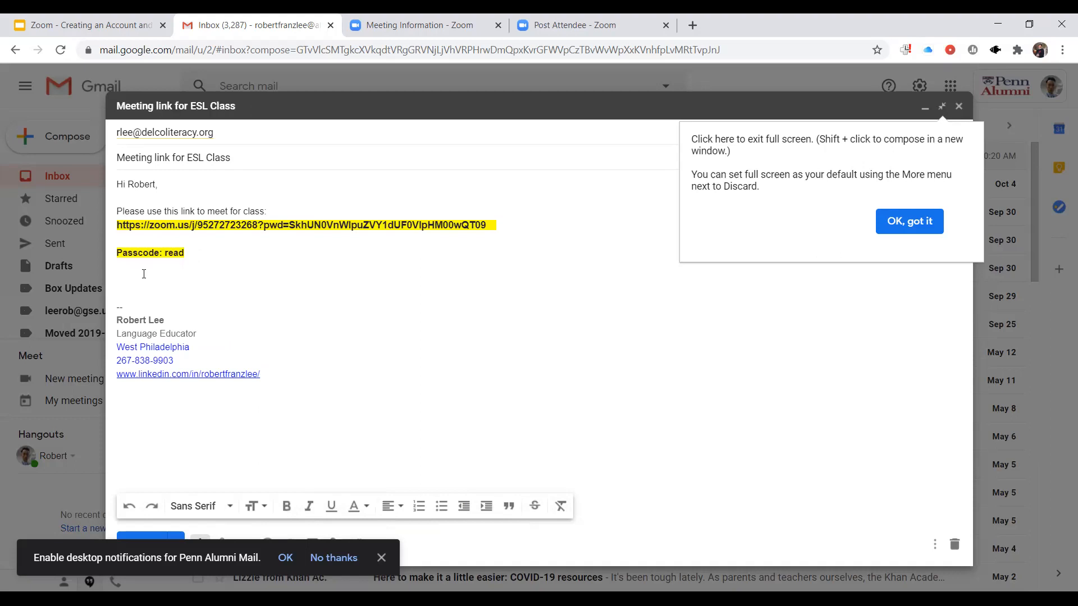
pyautogui.write('We')
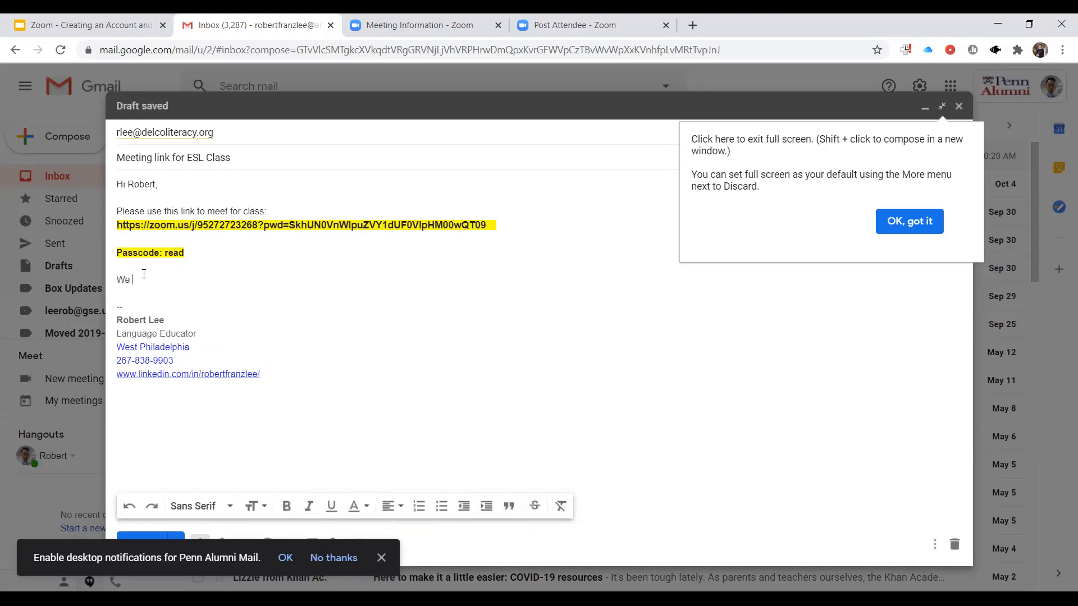
pyautogui.write(' meet Mondays and Wednesday (11a')
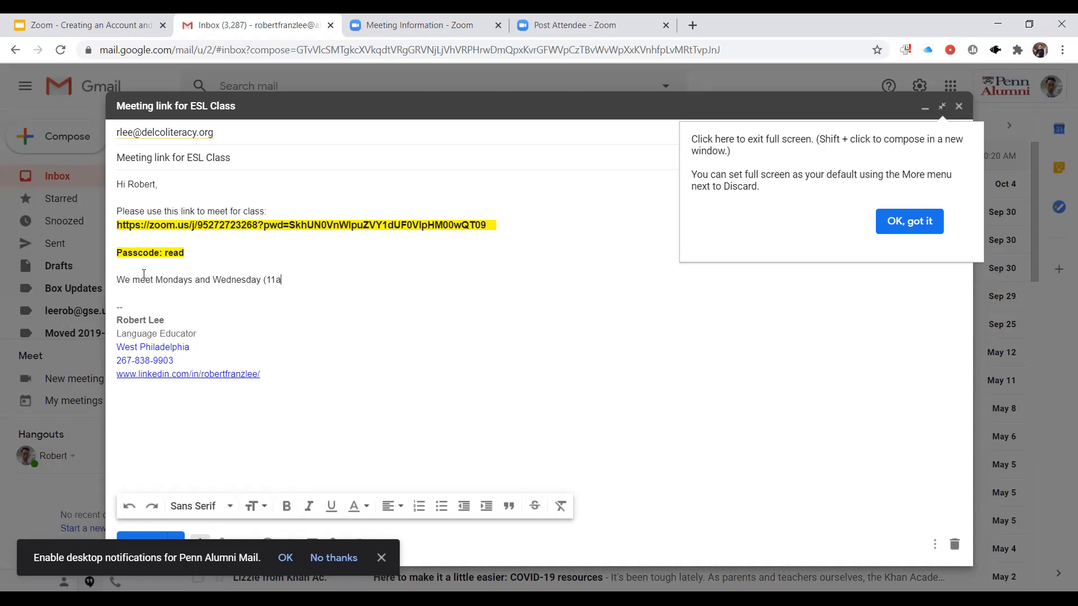
pyautogui.write('m - 12:30pm)')
pyautogui.press('Return')
pyautogui.press('Return')
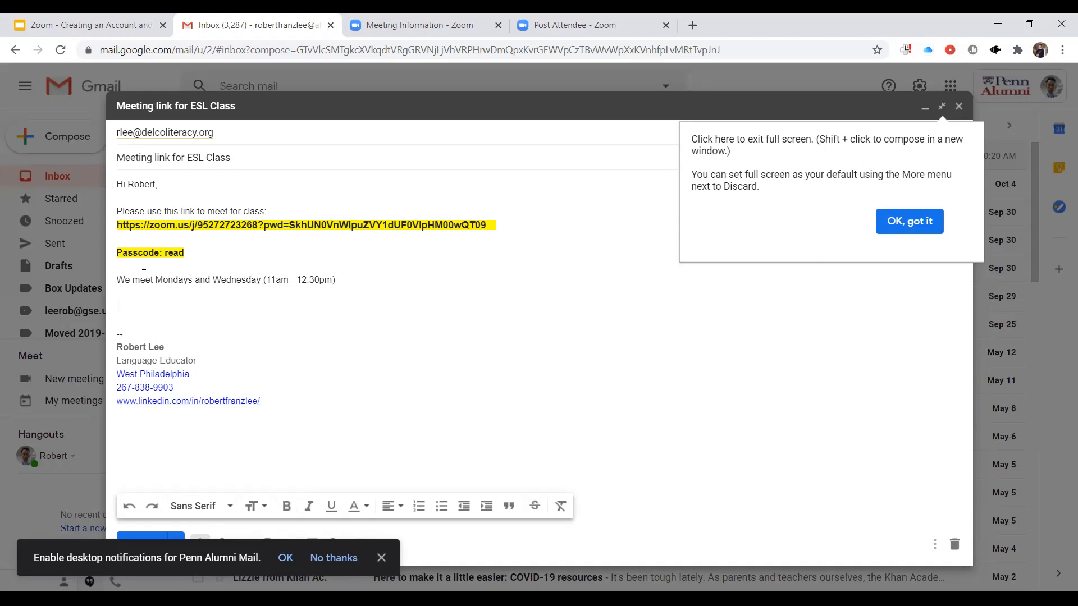
# - Close the message with "Thanks," and the sender's first name, and send the e-mail
pyautogui.write('Thanks,')
pyautogui.press('Return')
pyautogui.write('Robert')
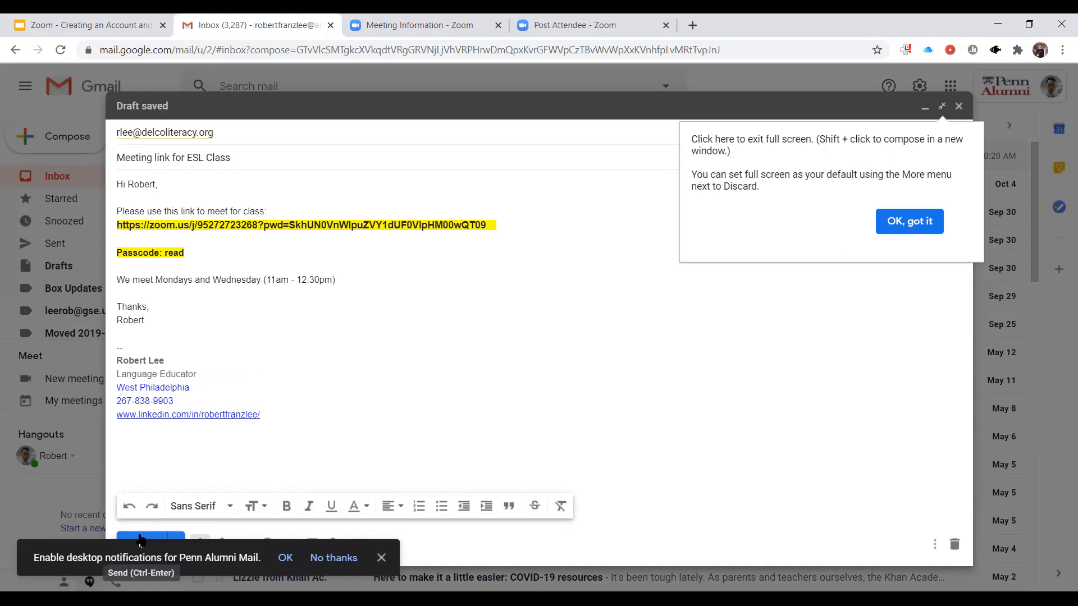
pyautogui.click(139, 540)
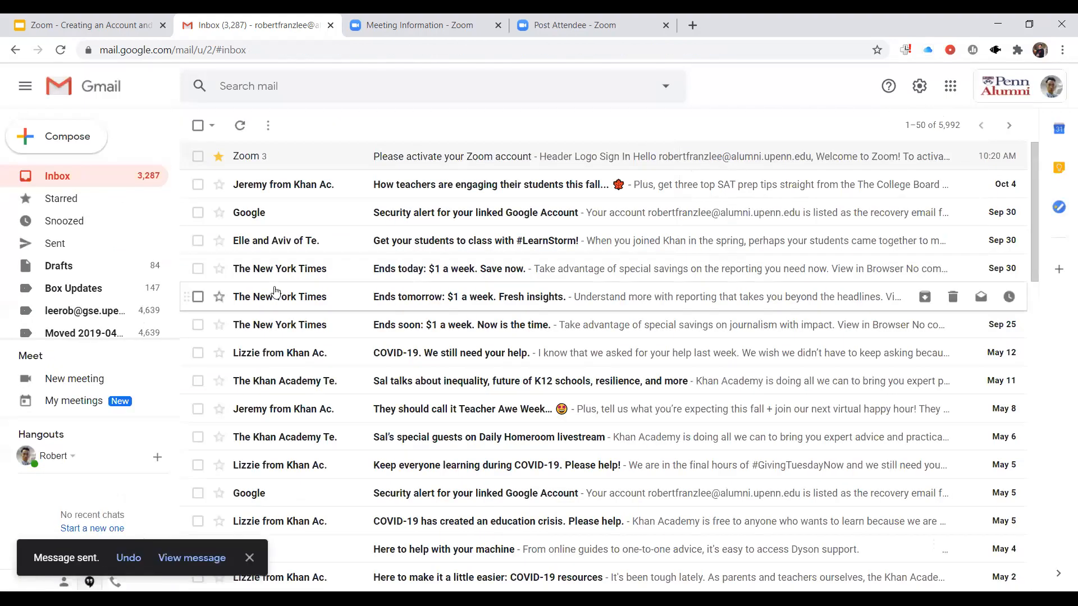
# - Open the sent message "Meeting link for ESL Class" and follow its meeting link
pyautogui.click(89, 248)
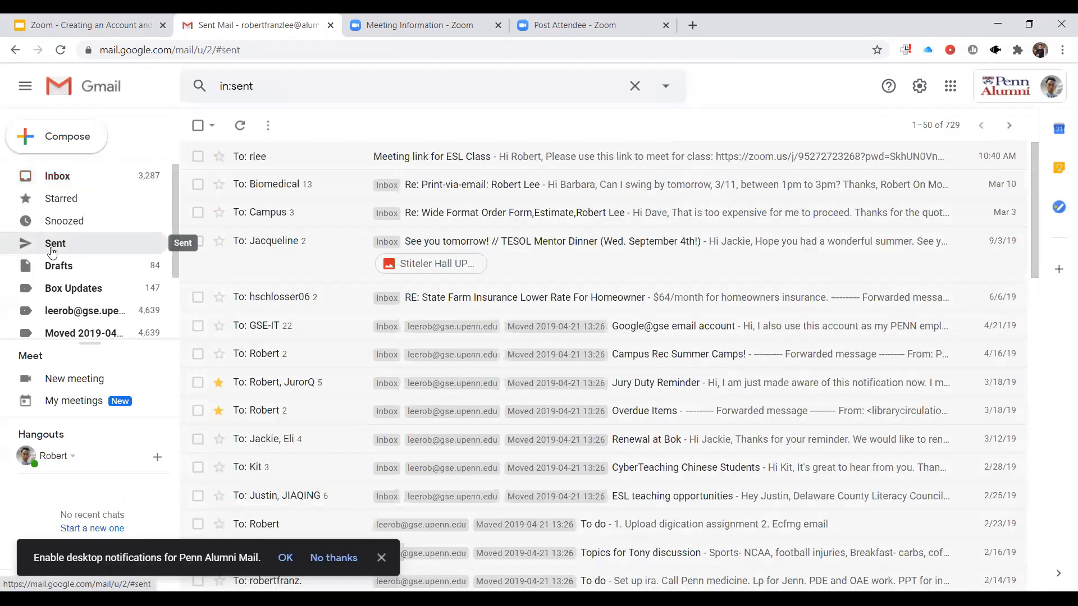
pyautogui.click(404, 160)
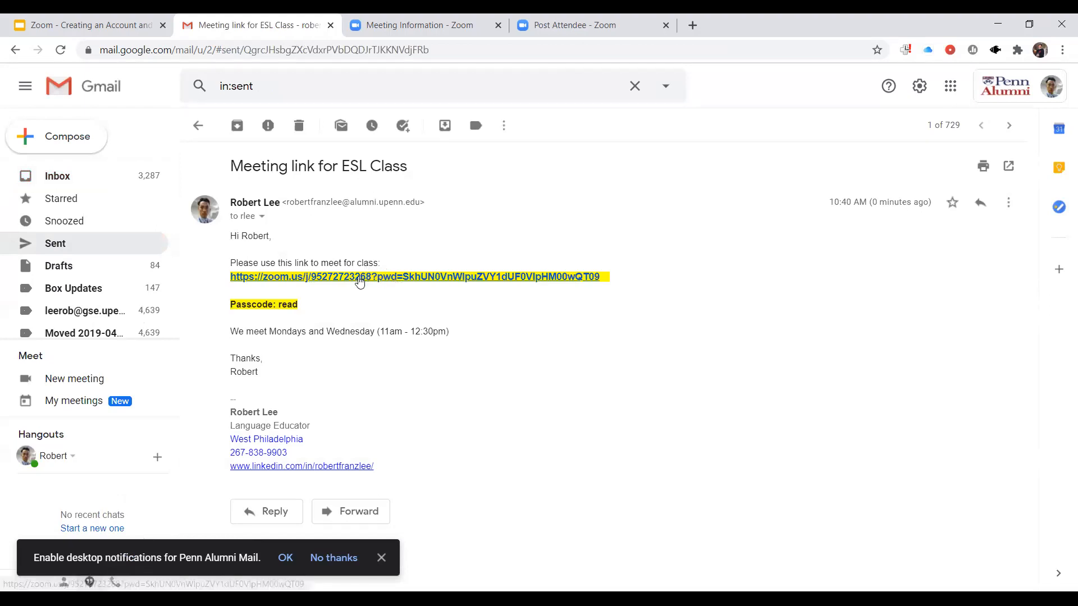
pyautogui.click(400, 277)
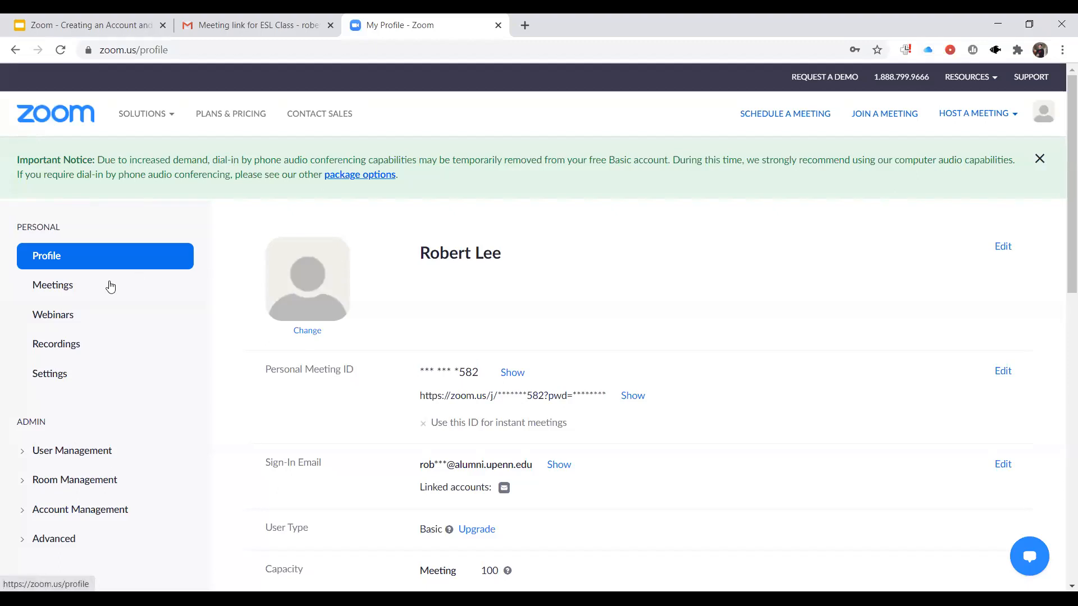
# - Display the upcoming meetings in the Zoom account and look through the scheduled occurrences
pyautogui.click(78, 289)
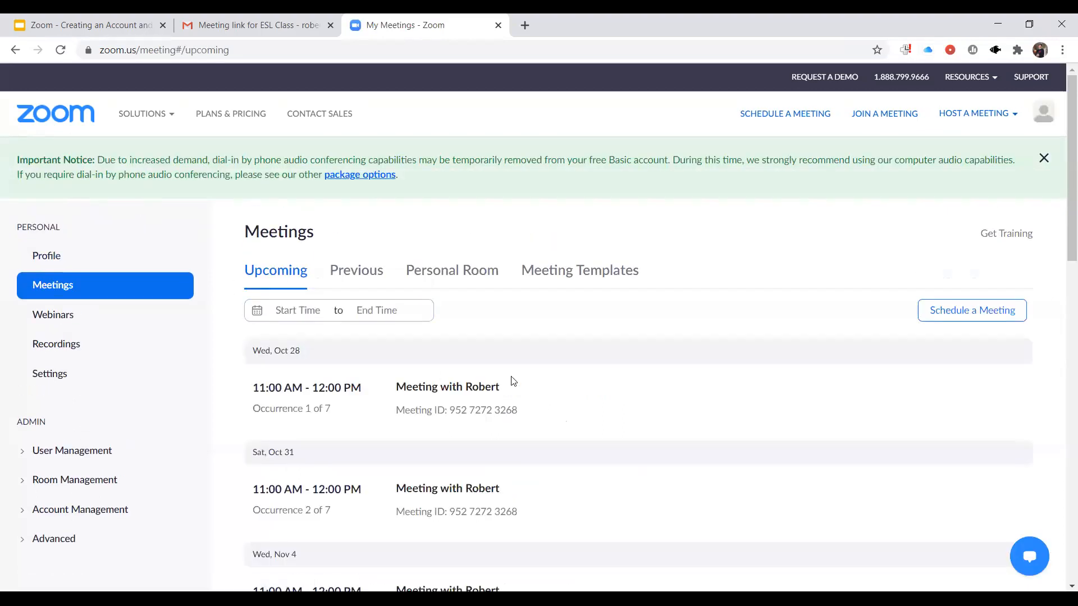
pyautogui.scroll(-5, 512, 381)
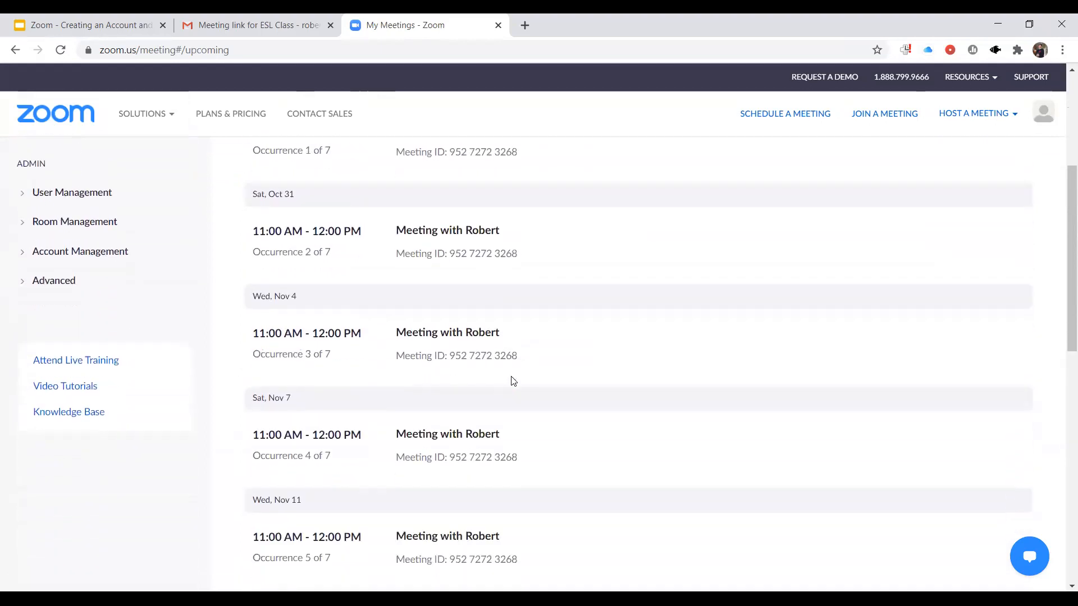
pyautogui.scroll(-6, 512, 382)
pyautogui.scroll(7, 512, 382)
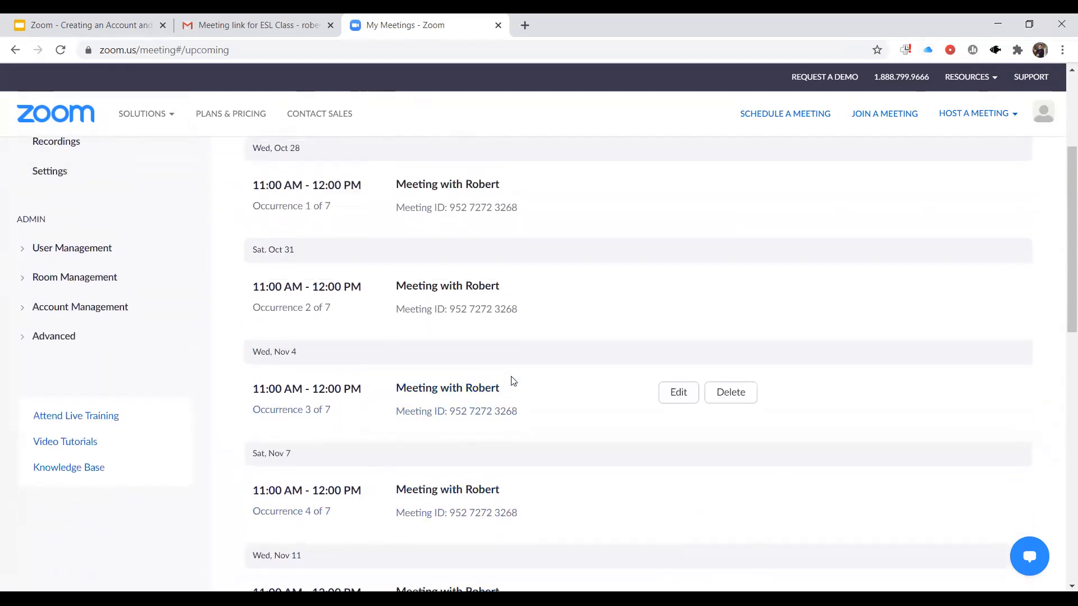
pyautogui.scroll(3, 512, 381)
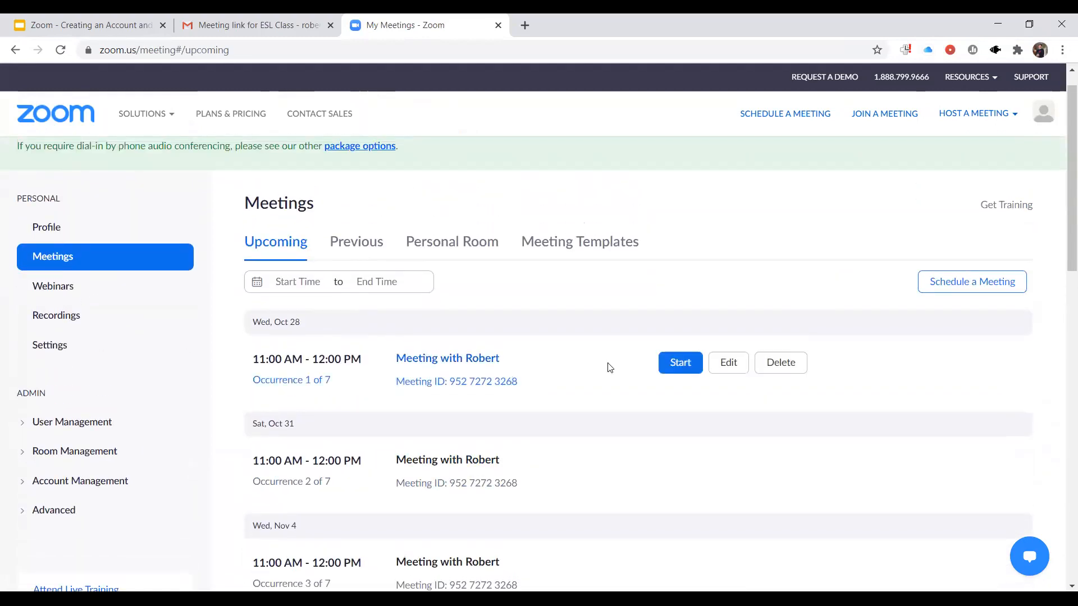
# - Open all occurrences of the recurring meeting for editing, review the settings and save the meeting
pyautogui.click(728, 369)
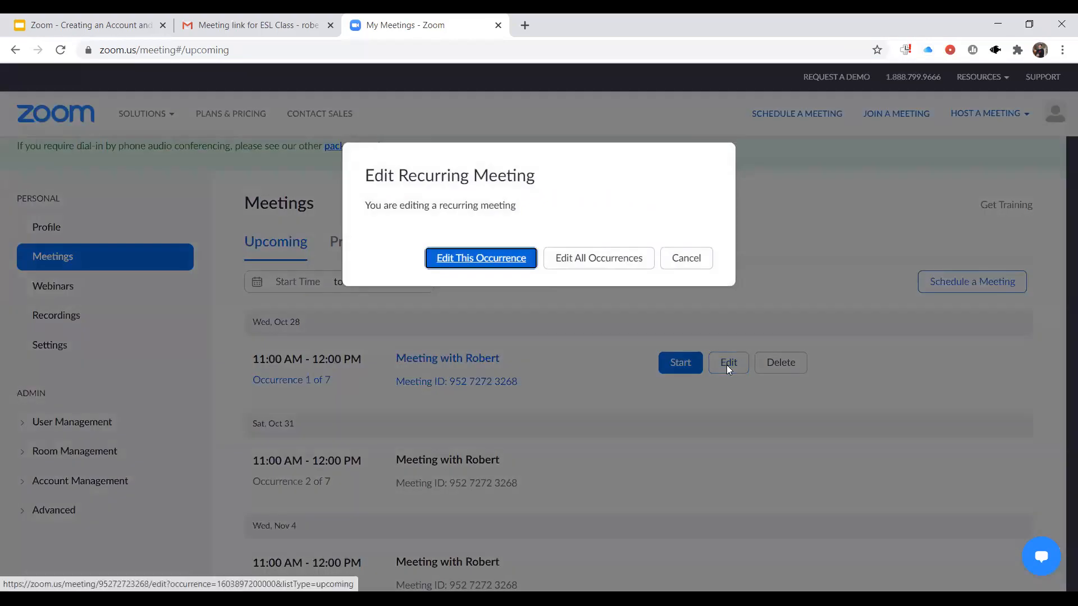
pyautogui.click(594, 266)
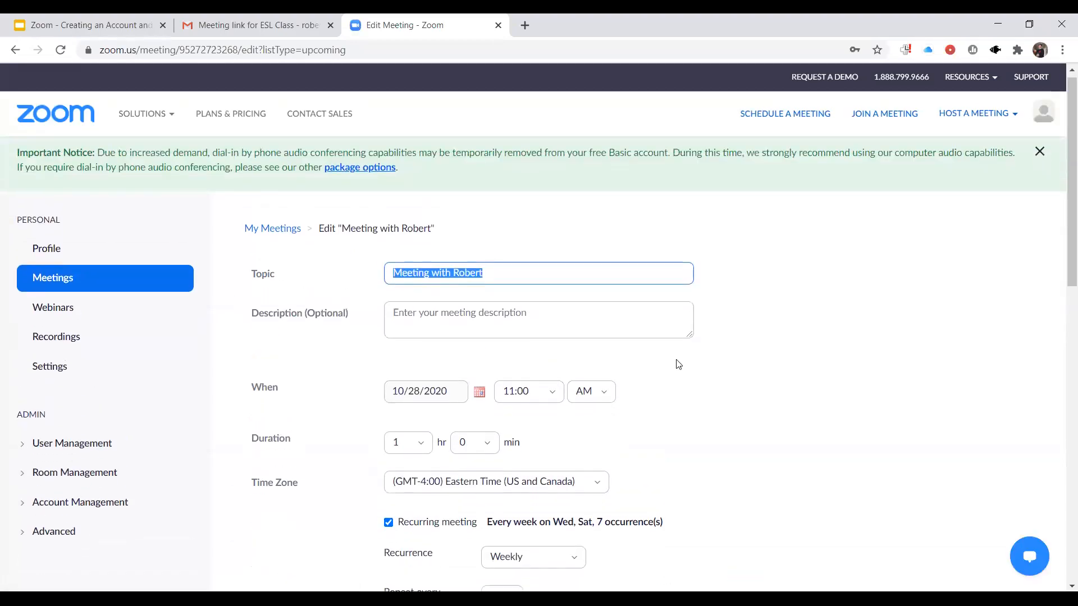
pyautogui.scroll(-8, 678, 364)
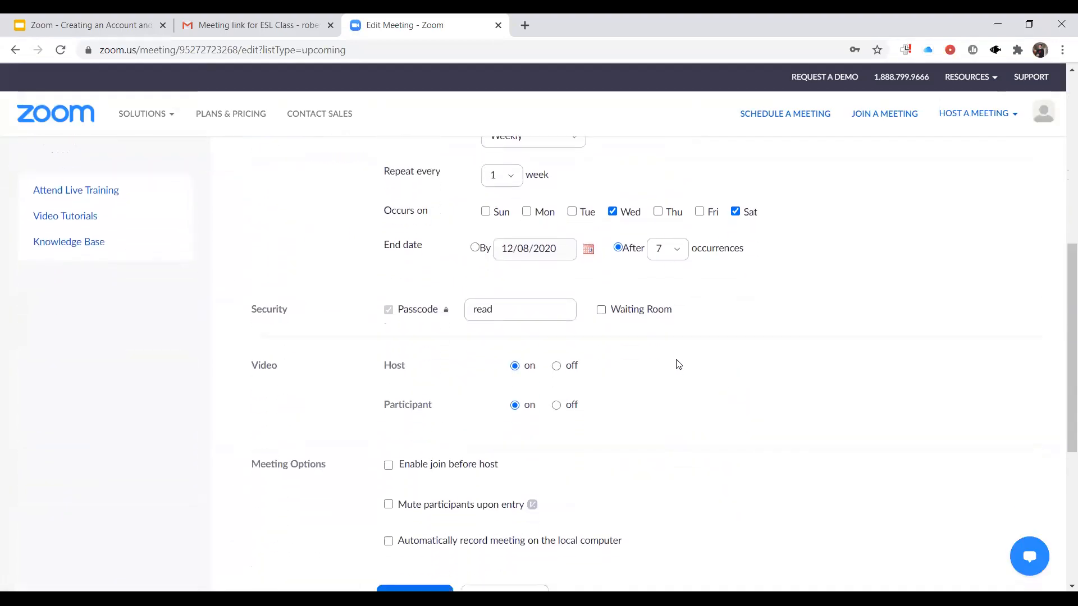
pyautogui.scroll(-2, 678, 364)
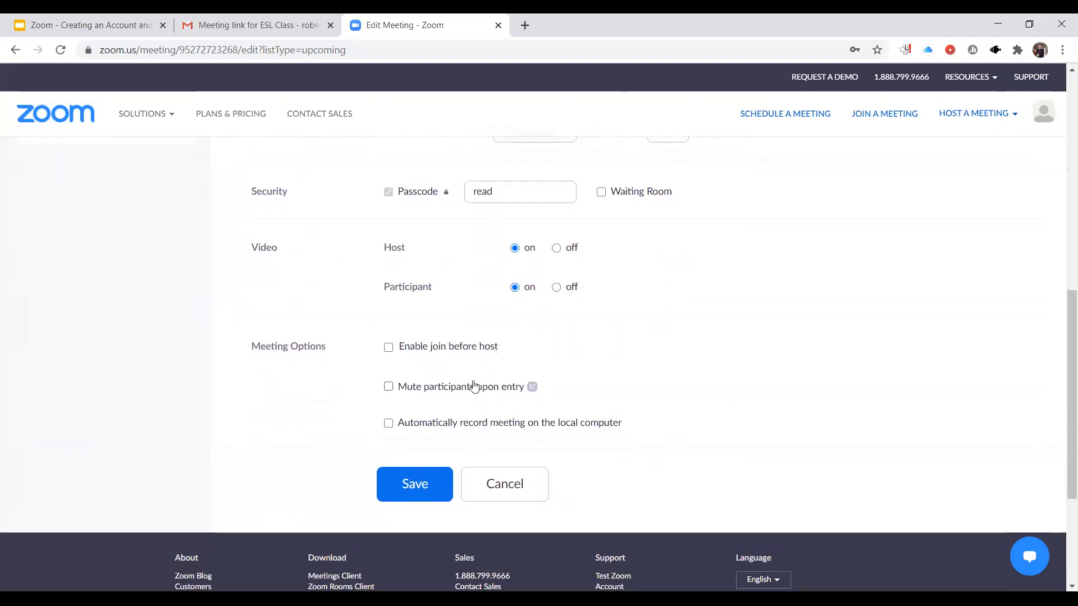
pyautogui.click(410, 490)
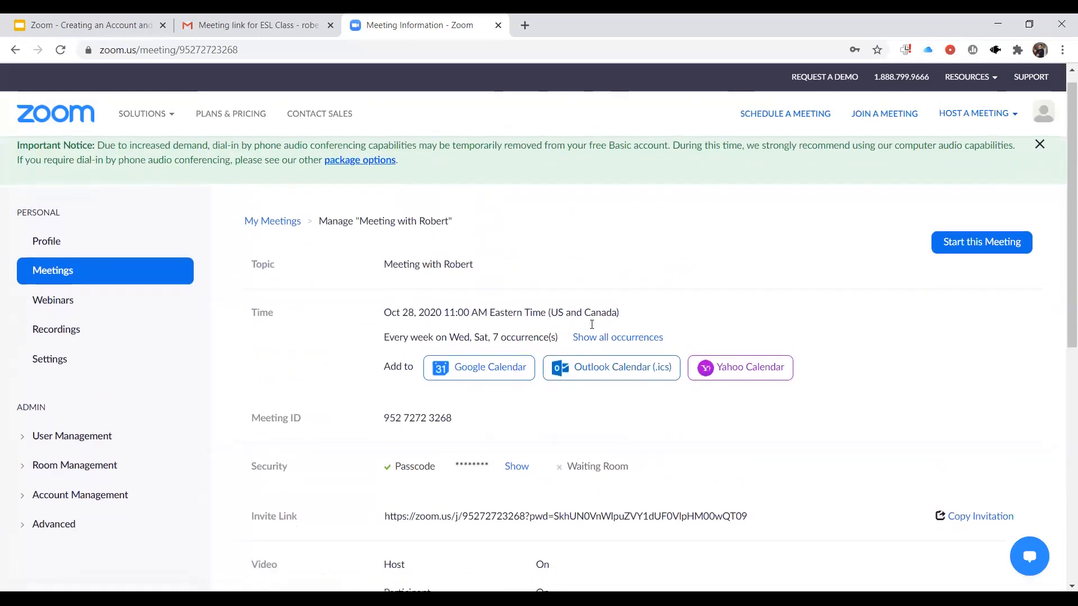
# - Add the recurring meeting to Google Calendar with the alumni account, allowing Zoom to view and edit events on all calendars
pyautogui.scroll(-1, 592, 324)
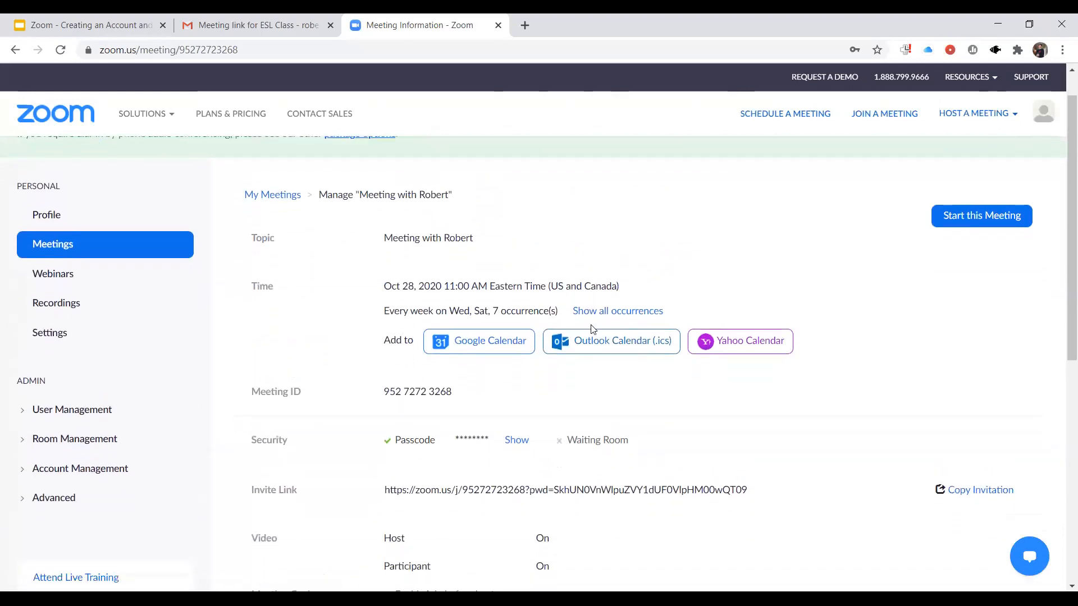
pyautogui.click(489, 355)
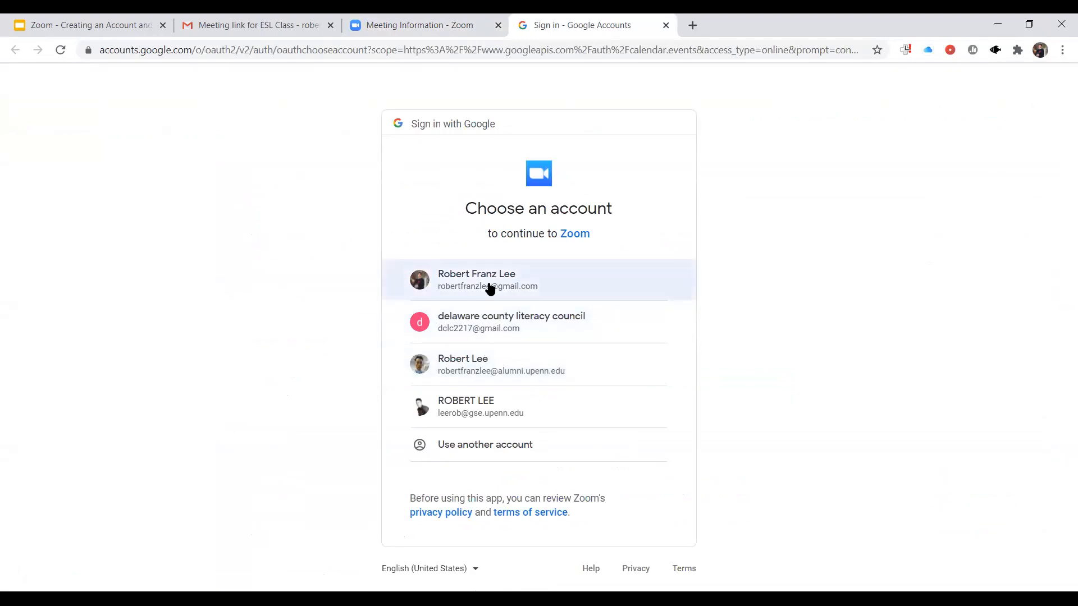
pyautogui.click(470, 371)
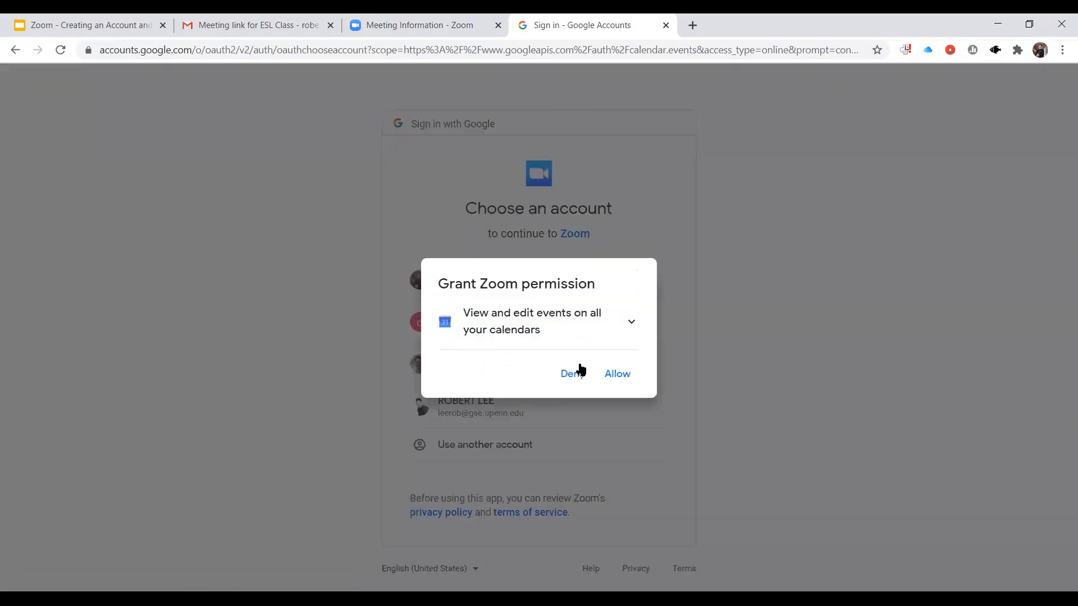
pyautogui.click(617, 375)
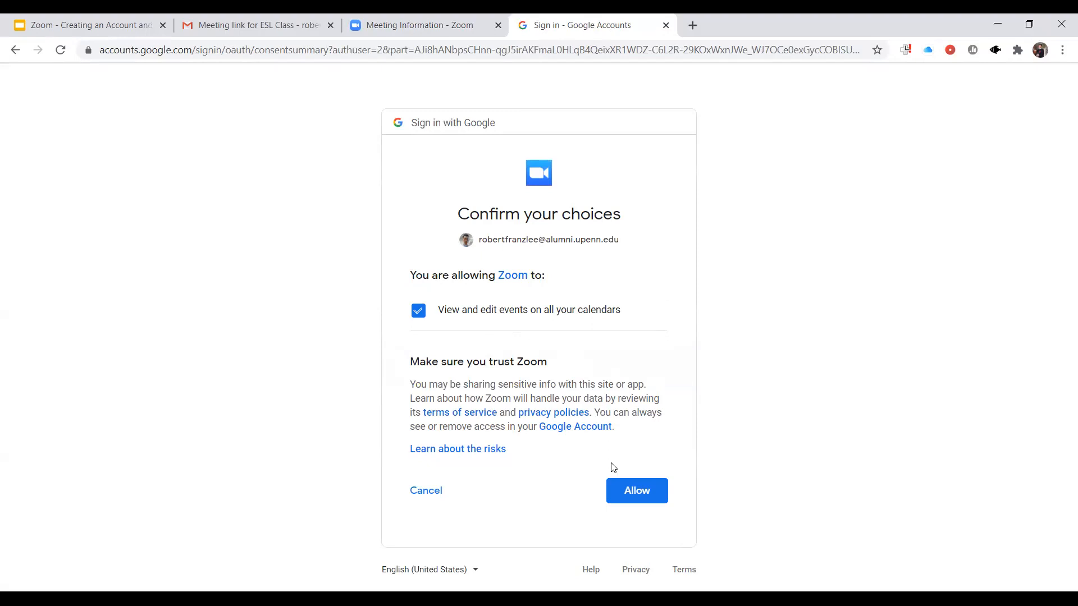
pyautogui.click(627, 490)
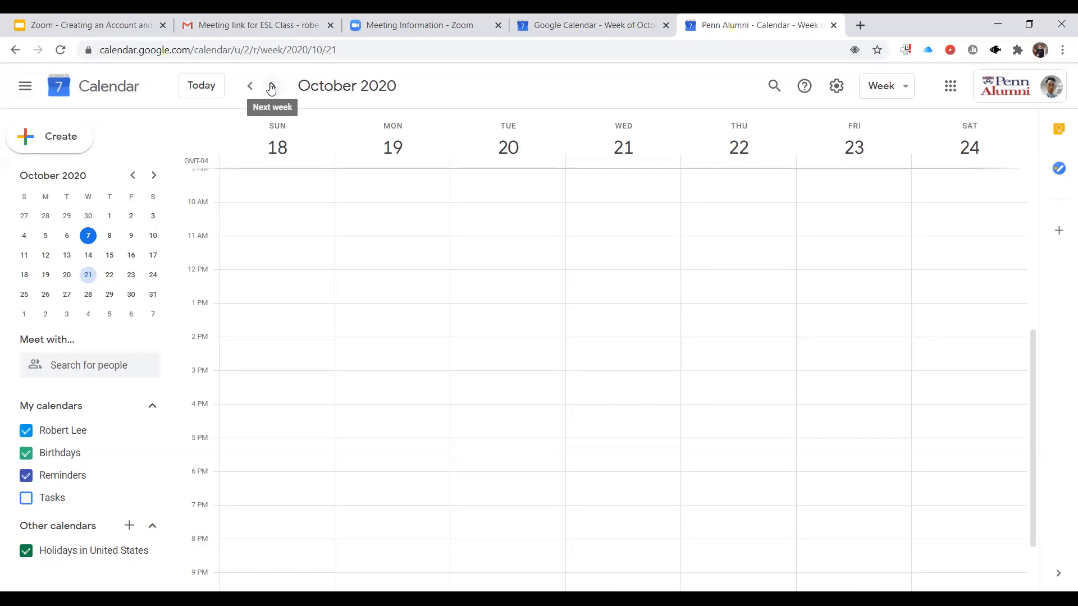
# - Go to the week of October 25 in the calendar and open the Wednesday, October 28 meeting event for editing
pyautogui.click(271, 87)
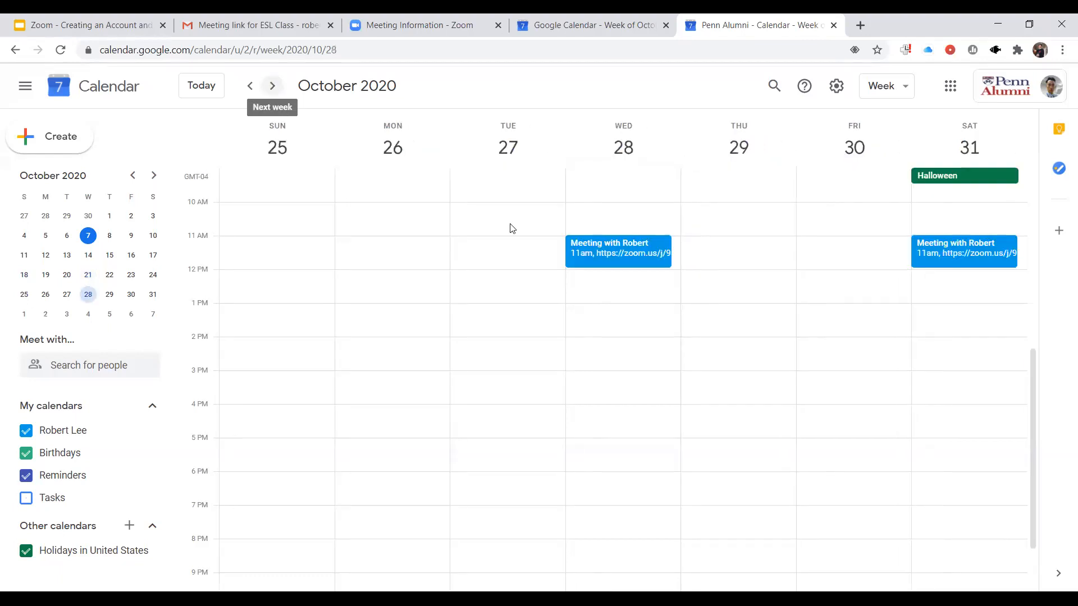
pyautogui.click(641, 253)
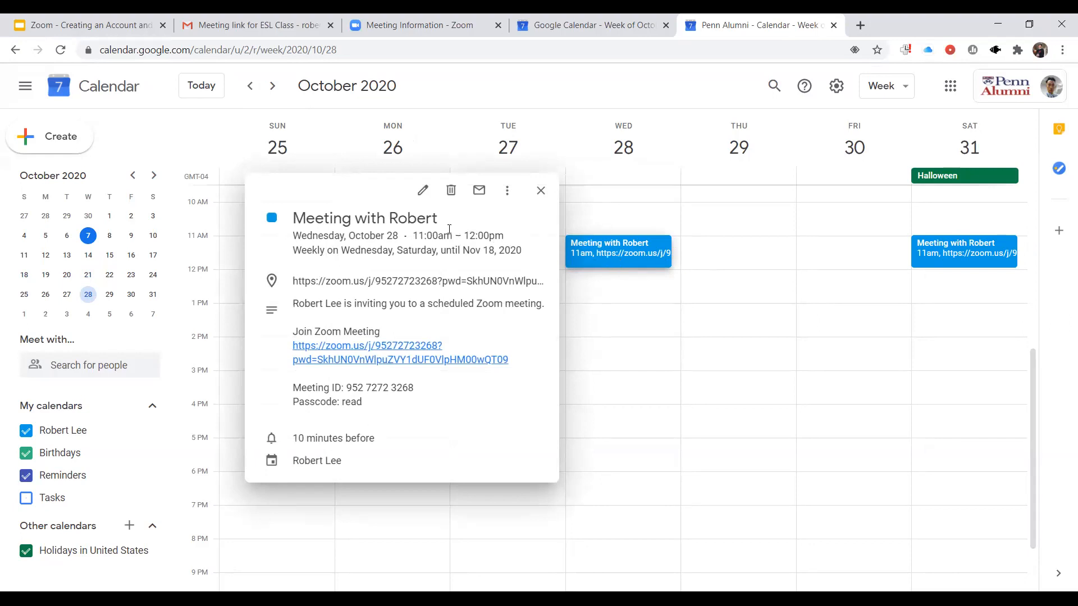
pyautogui.click(421, 195)
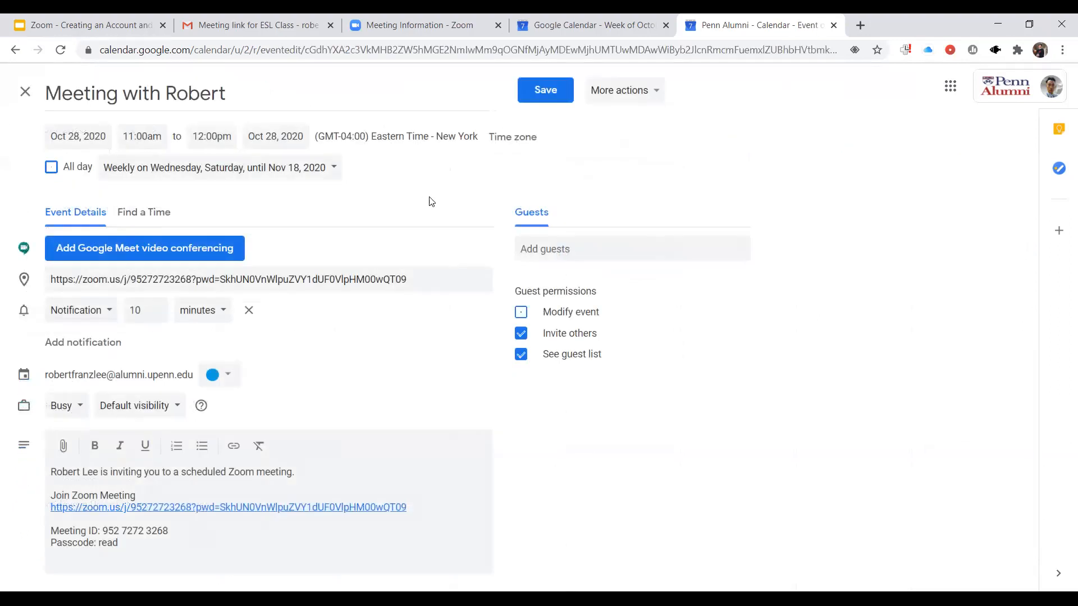
# - Enter the student's e-mail address as a guest of the calendar event
pyautogui.click(543, 249)
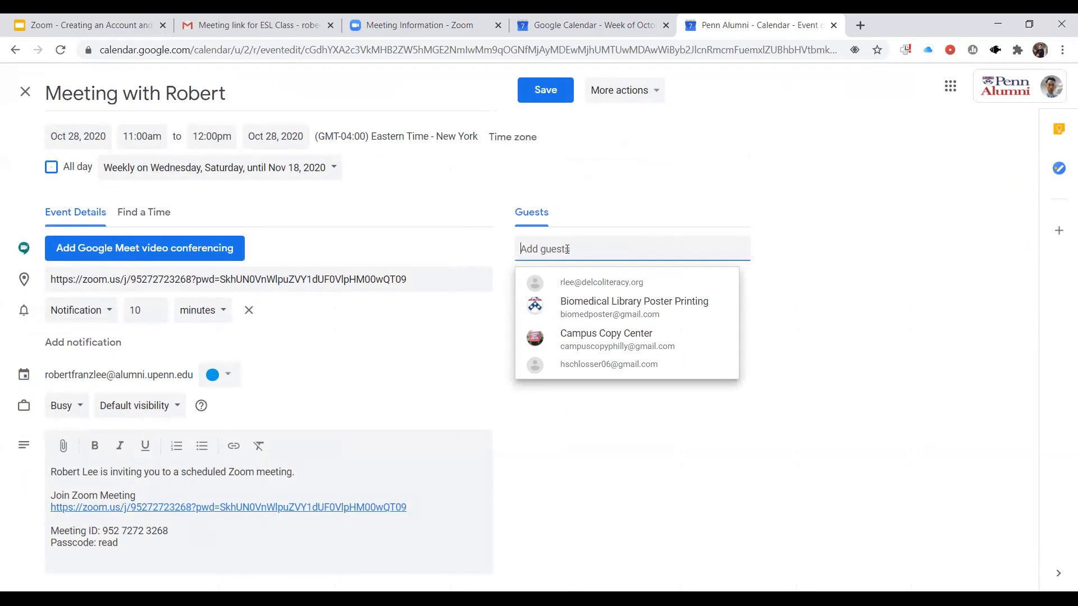
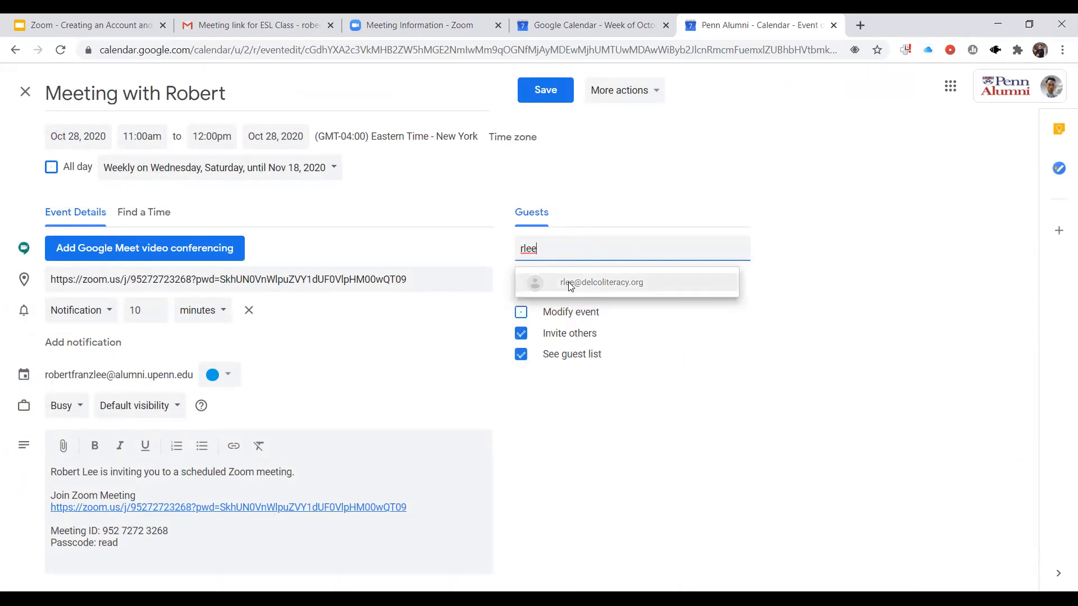
pyautogui.click(571, 422)
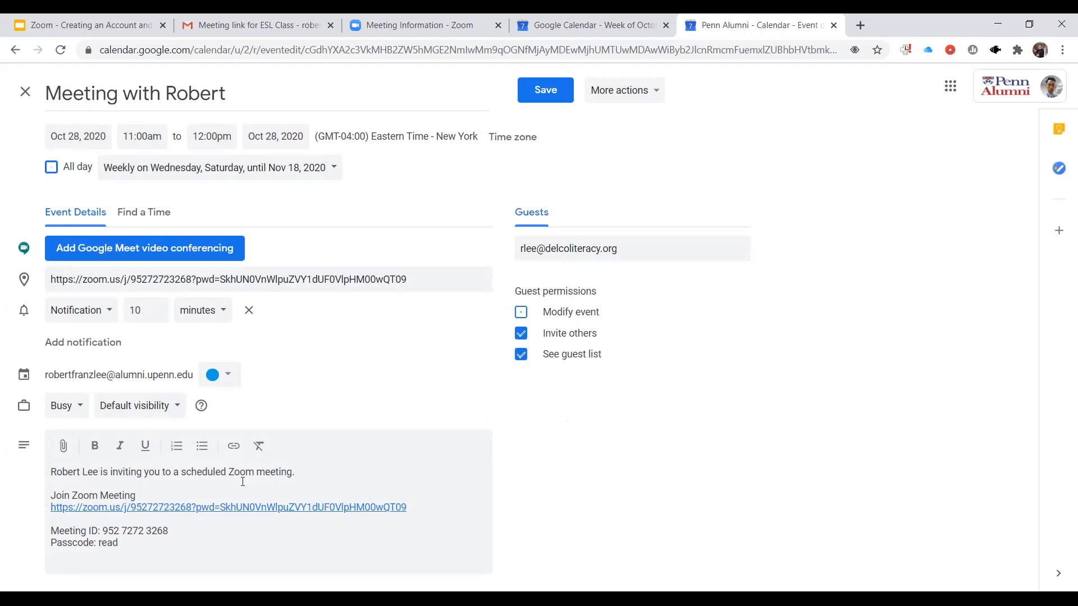
# - Delete the meeting ID line from the event description
pyautogui.click(177, 528)
pyautogui.moveTo(177, 529); pyautogui.dragTo(50, 531)
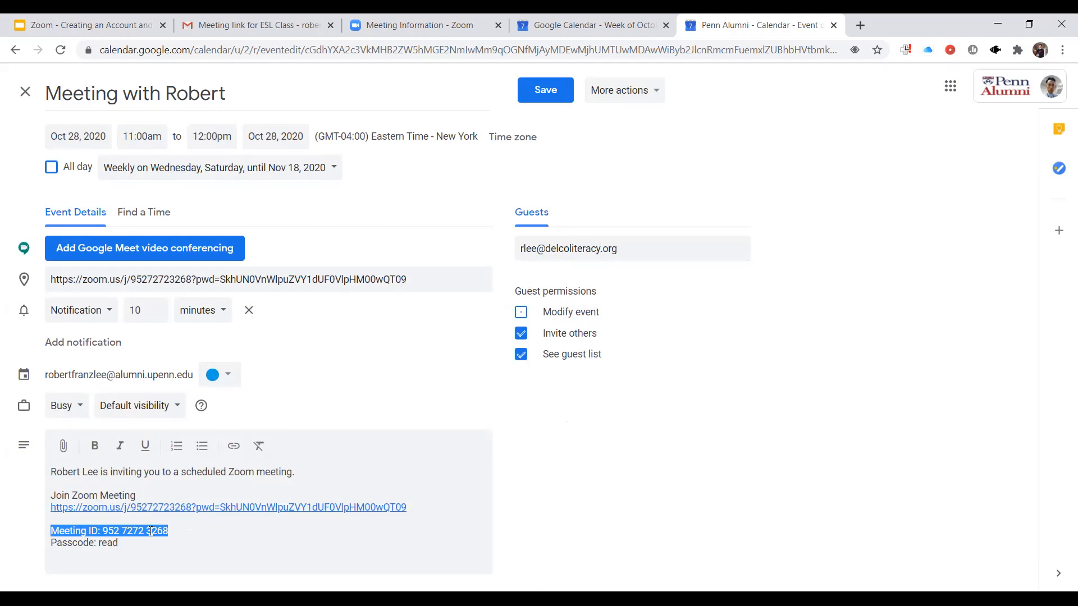
pyautogui.press('BackSpace')
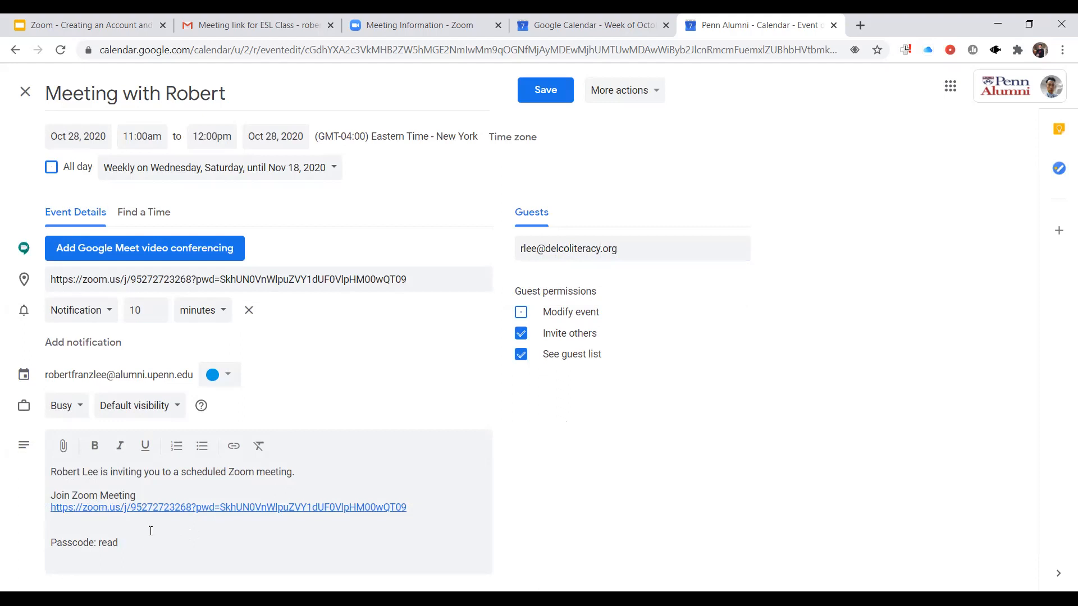
pyautogui.press('BackSpace')
# - Remove the introductory invitation sentence and the blank line under it from the event description
pyautogui.press('Up')
pyautogui.press('Up')
pyautogui.press('Up')
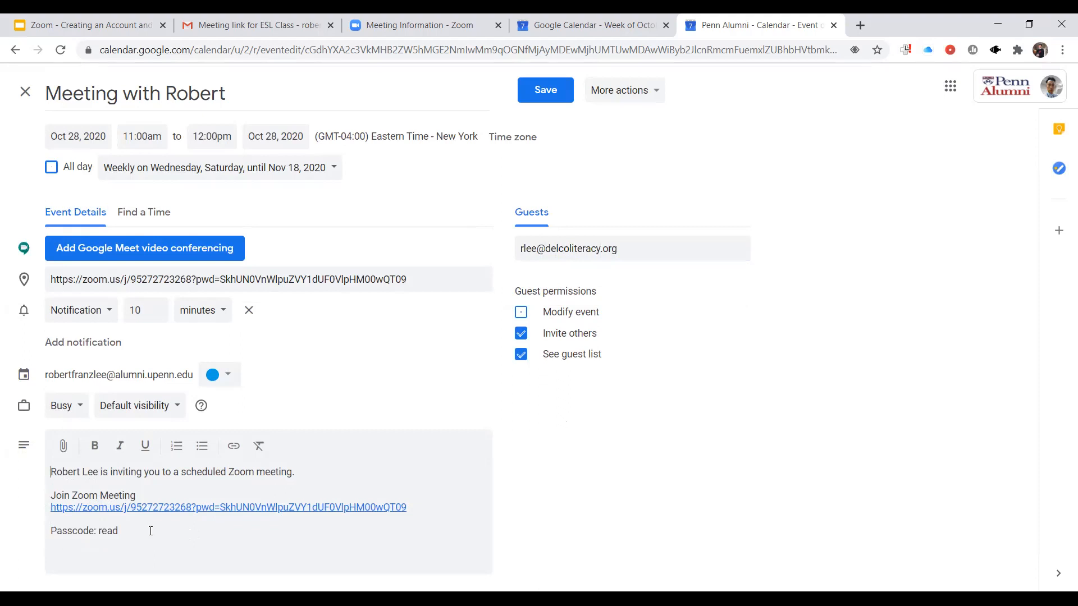
pyautogui.hotkey('shift', 'End')
pyautogui.press('BackSpace')
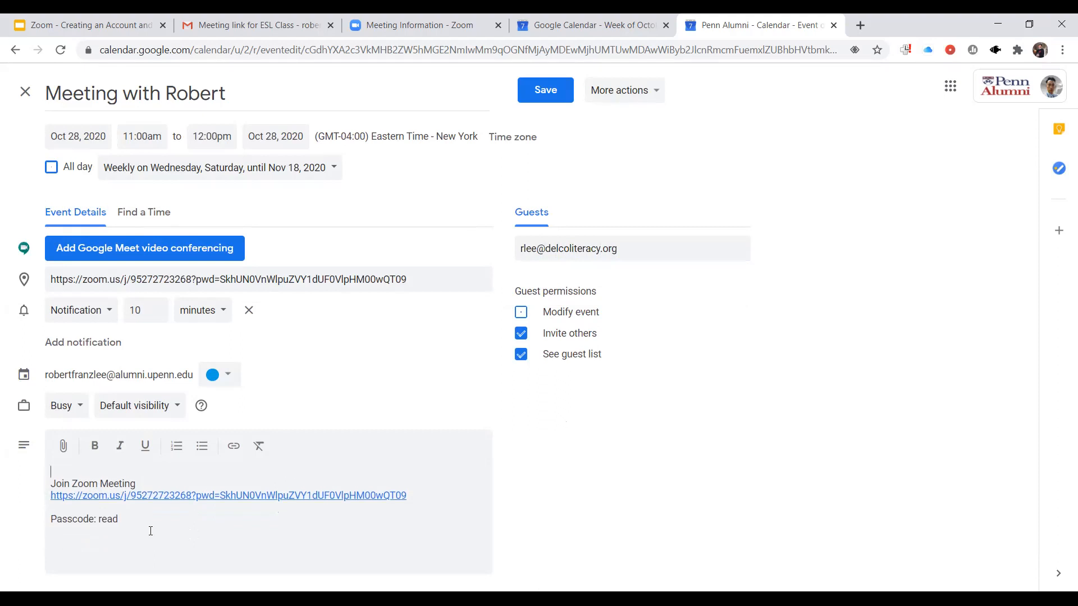
pyautogui.press('Delete')
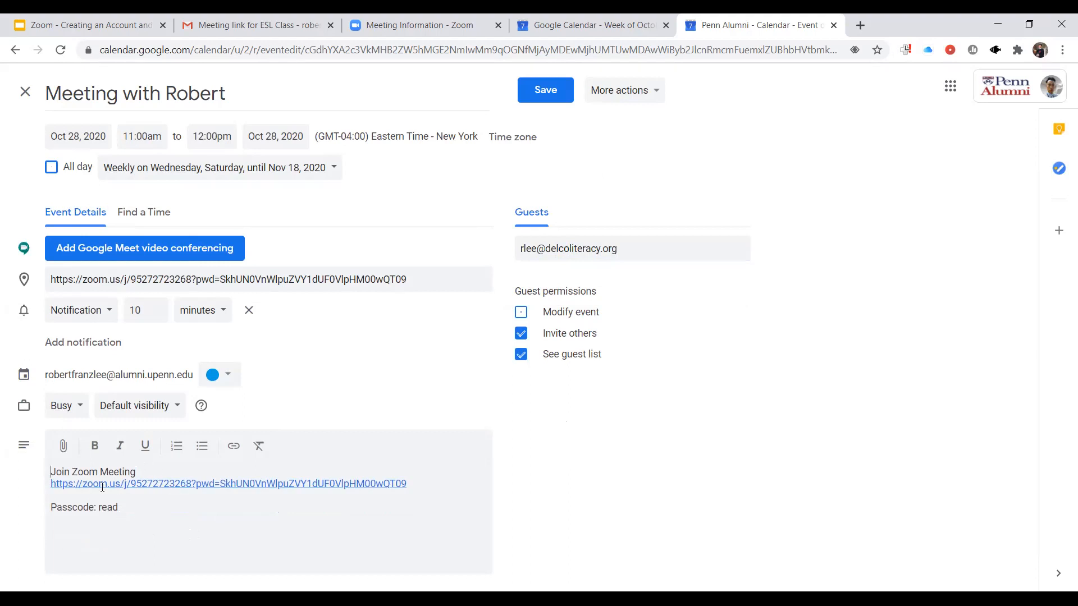
# - Save the meeting changes for all events in the series, sending invitation emails and inviting the guest from outside the organization
pyautogui.moveTo(128, 507); pyautogui.dragTo(50, 481)
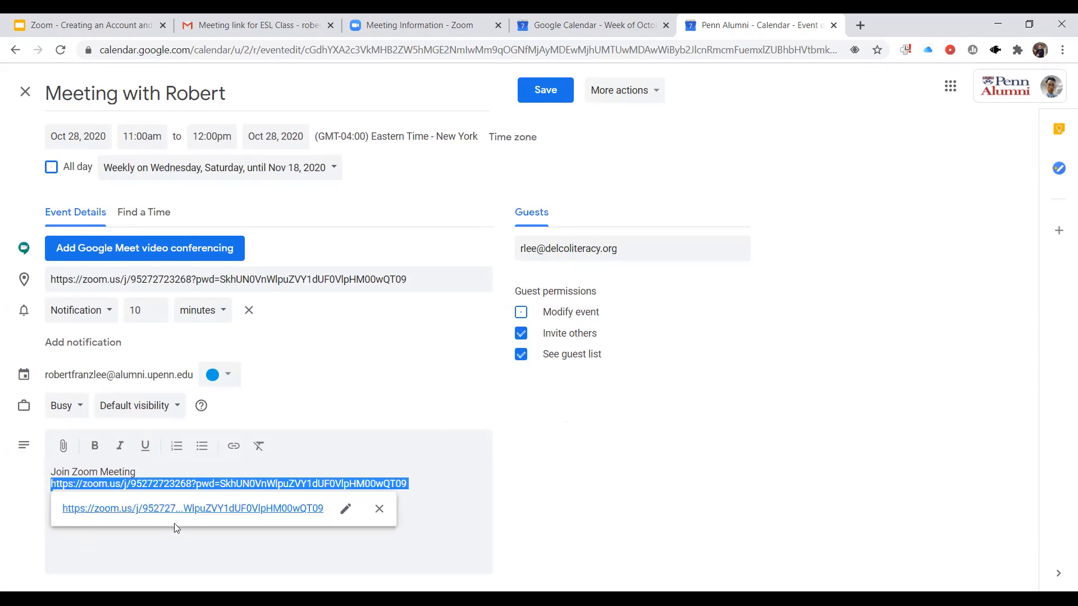
pyautogui.click(174, 550)
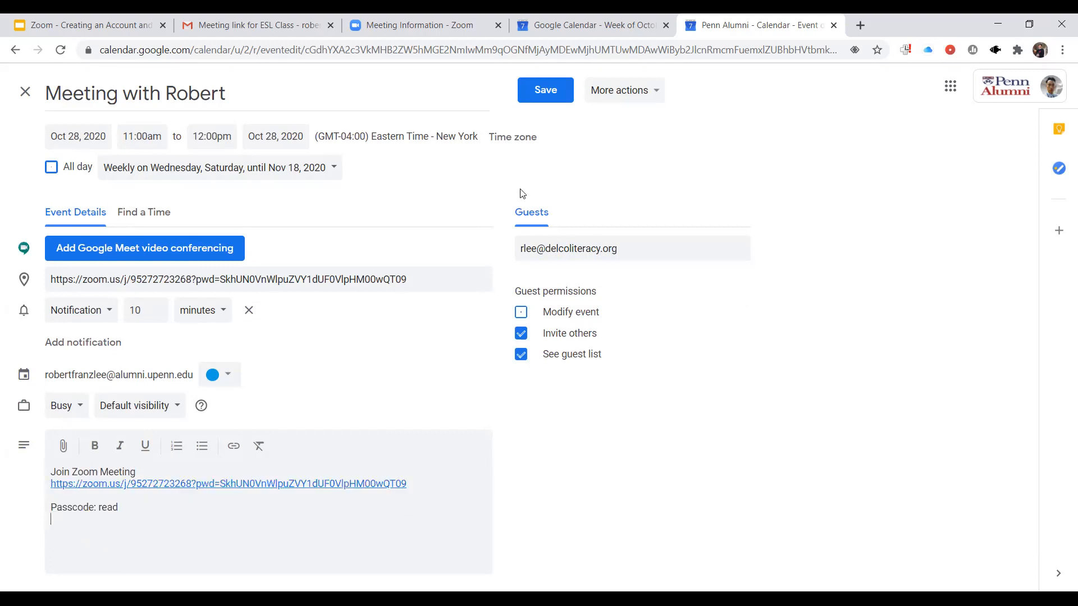
pyautogui.click(545, 91)
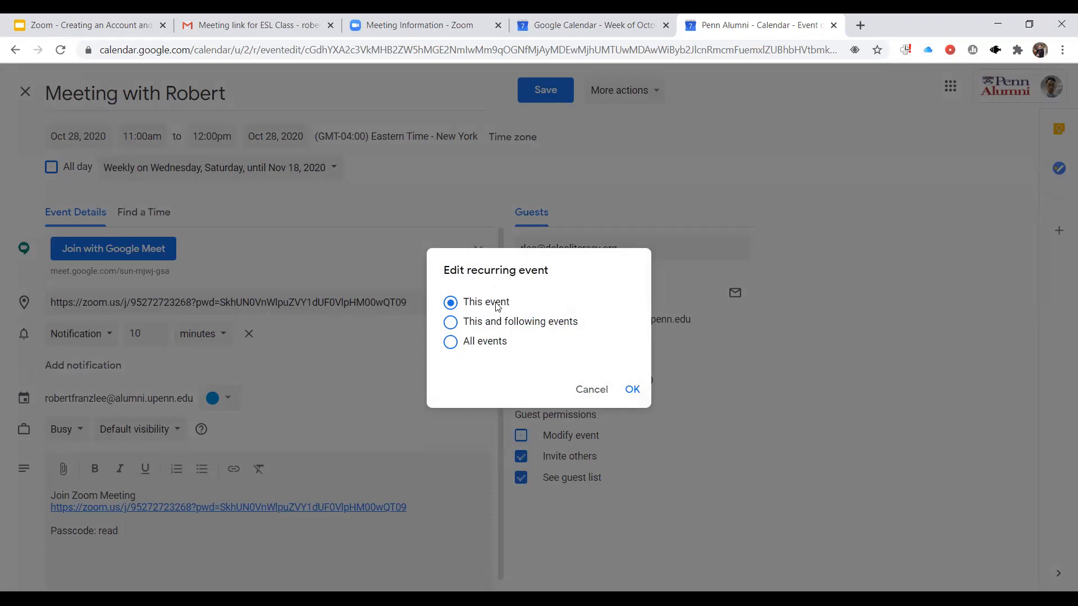
pyautogui.click(450, 343)
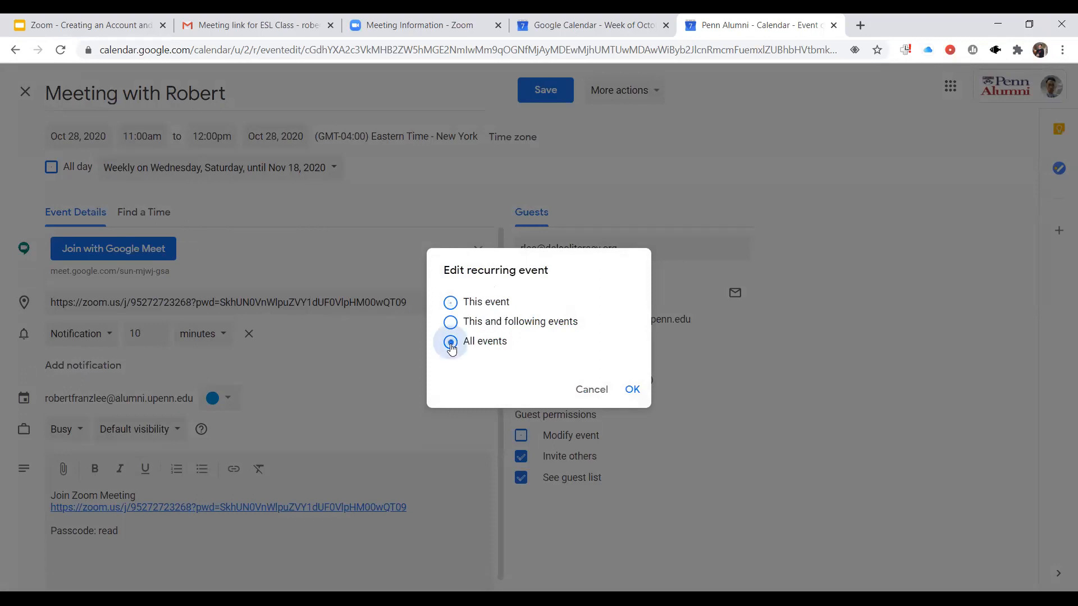
pyautogui.click(630, 391)
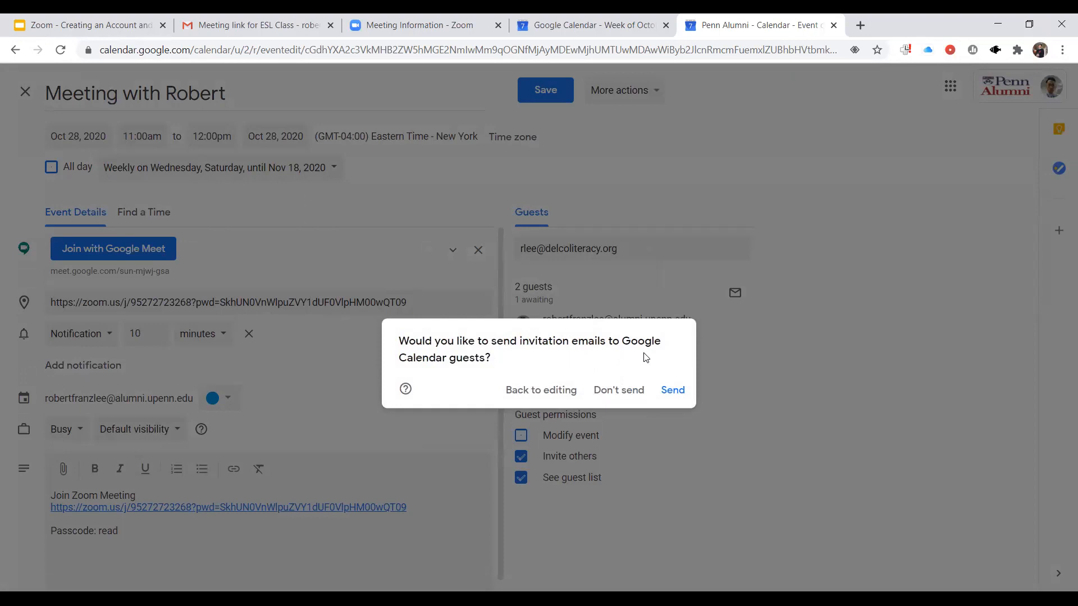
pyautogui.click(673, 390)
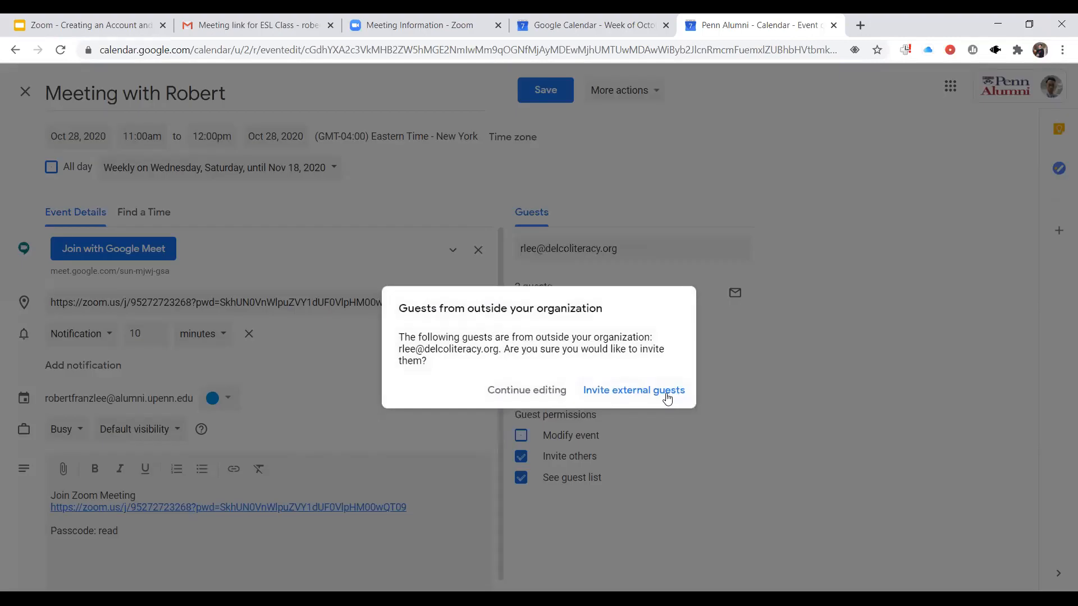
pyautogui.click(610, 396)
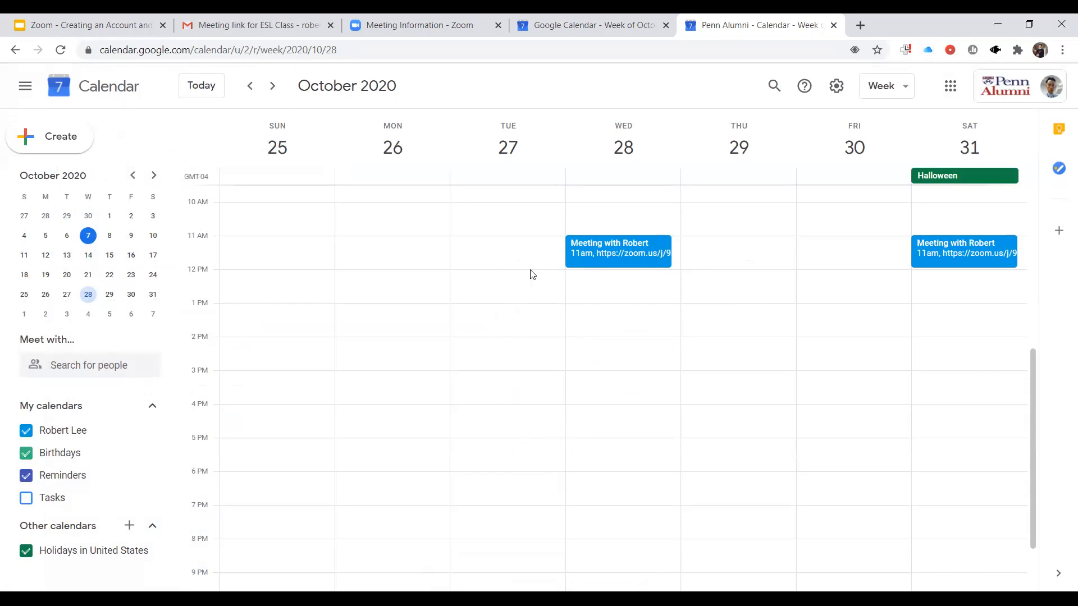
# - Reopen the Wednesday, October 28 meeting for editing and set its notification to 1 hour before
pyautogui.click(628, 257)
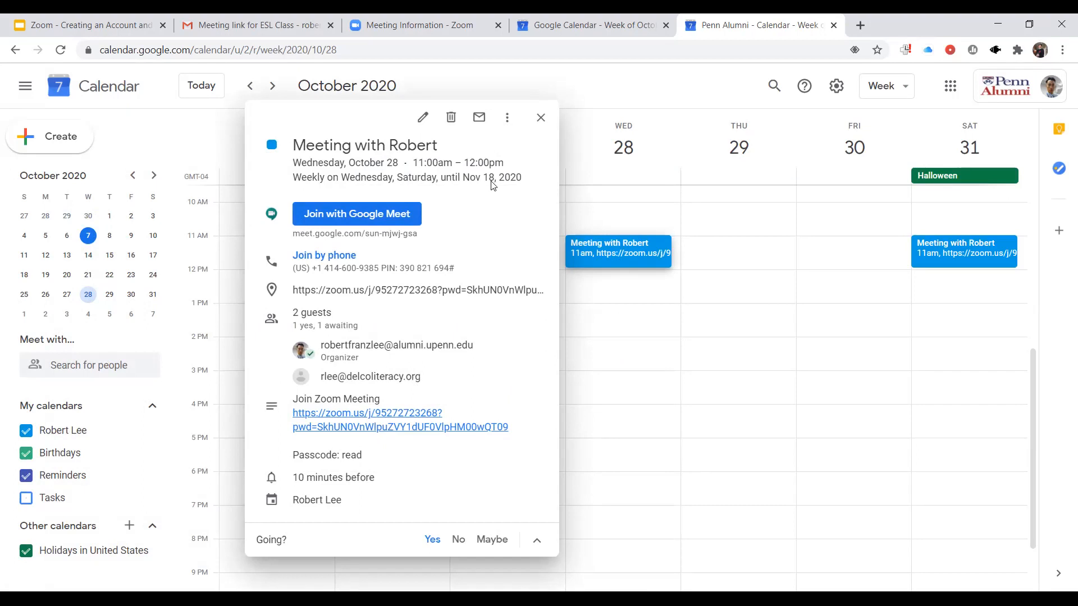
pyautogui.click(421, 123)
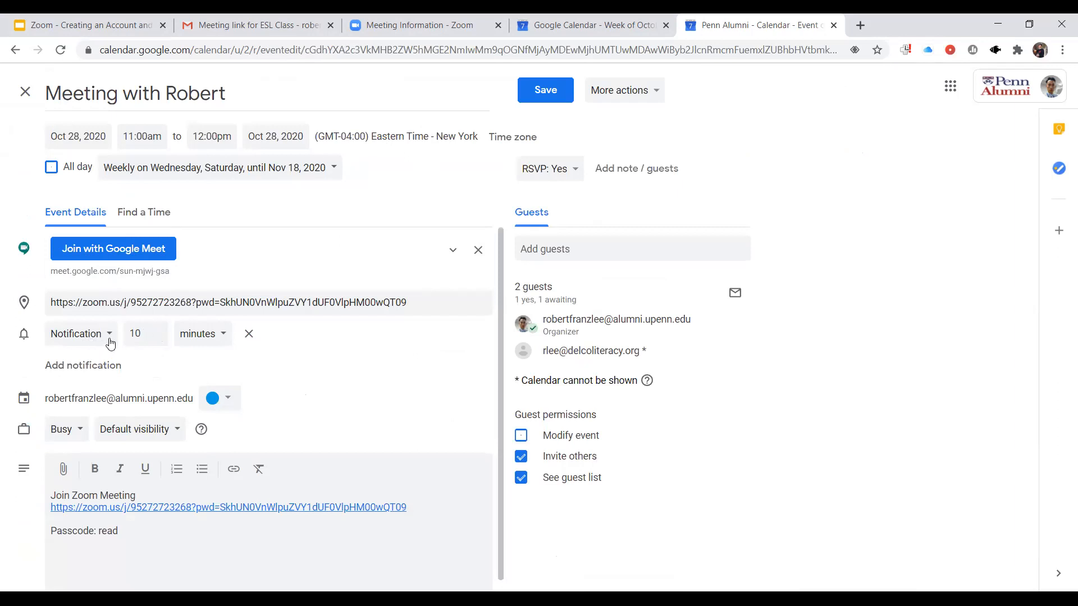
pyautogui.tripleClick(158, 330)
pyautogui.moveTo(144, 333); pyautogui.dragTo(93, 336)
pyautogui.write('1')
pyautogui.click(208, 336)
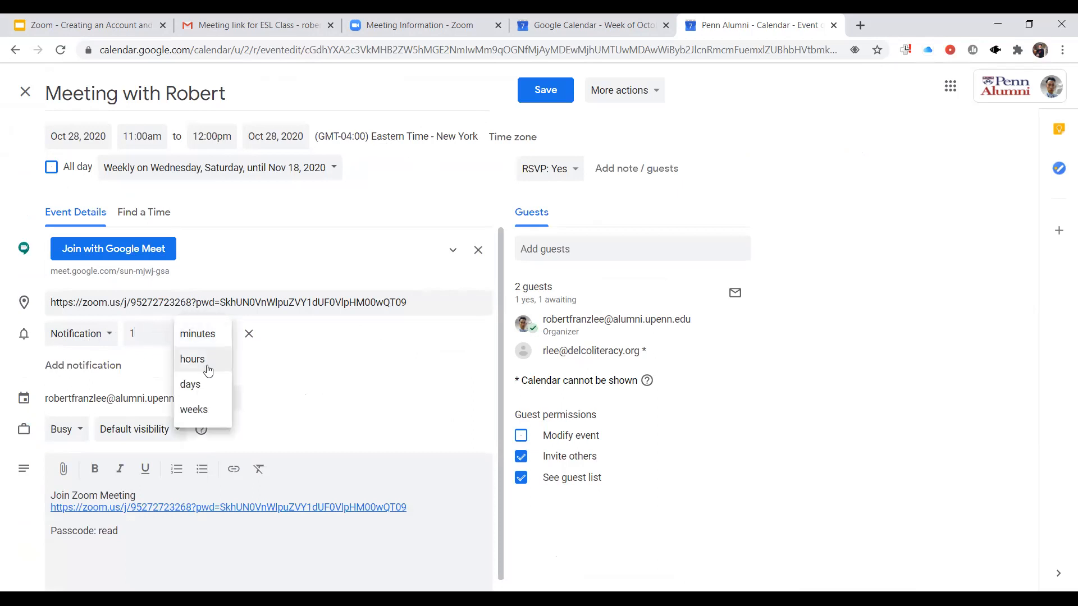
pyautogui.click(208, 370)
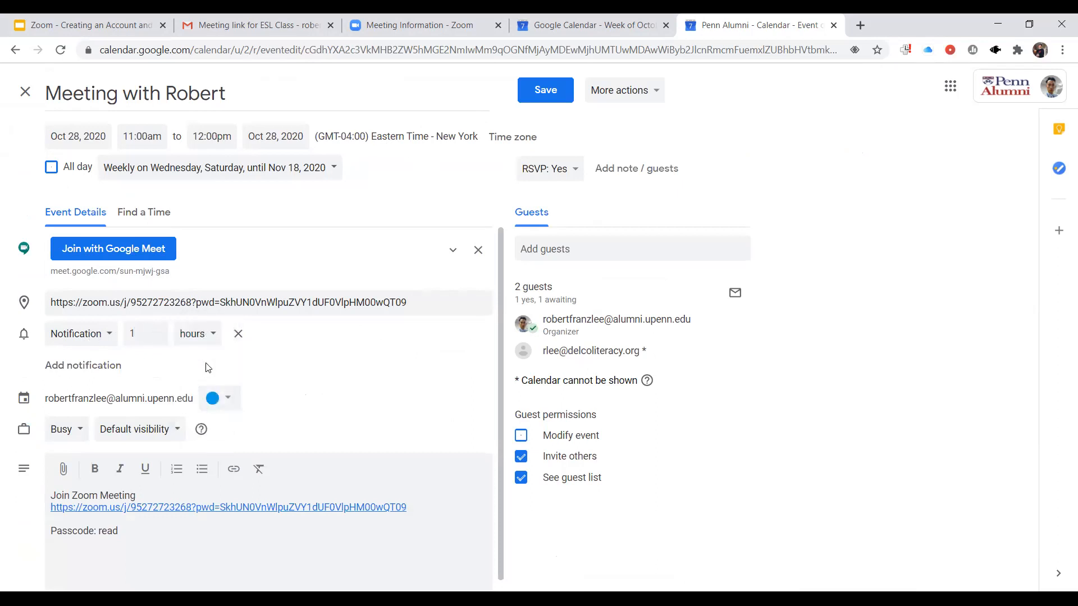
# - Add a second reminder to the meeting as an email sent 1 day before
pyautogui.click(98, 366)
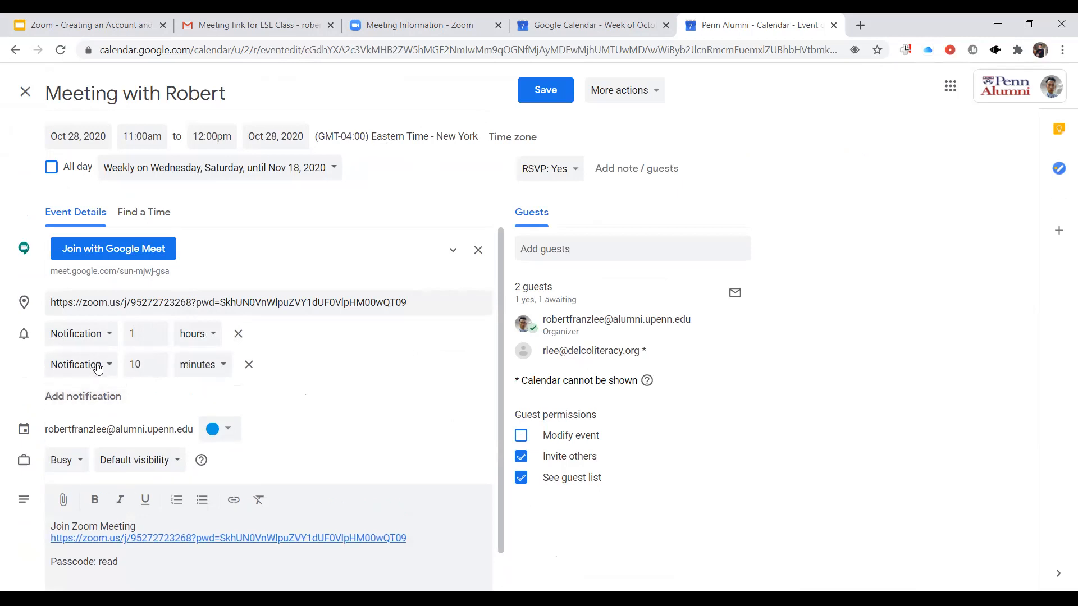
pyautogui.click(96, 364)
pyautogui.click(71, 339)
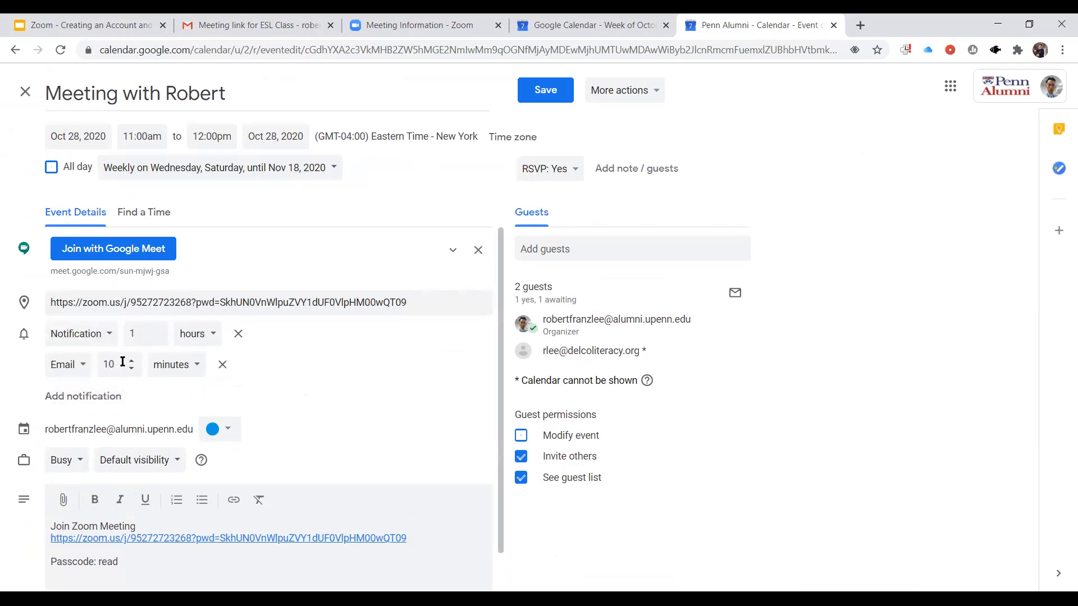
pyautogui.moveTo(124, 362); pyautogui.dragTo(88, 371)
pyautogui.write('1')
pyautogui.click(165, 366)
pyautogui.click(170, 417)
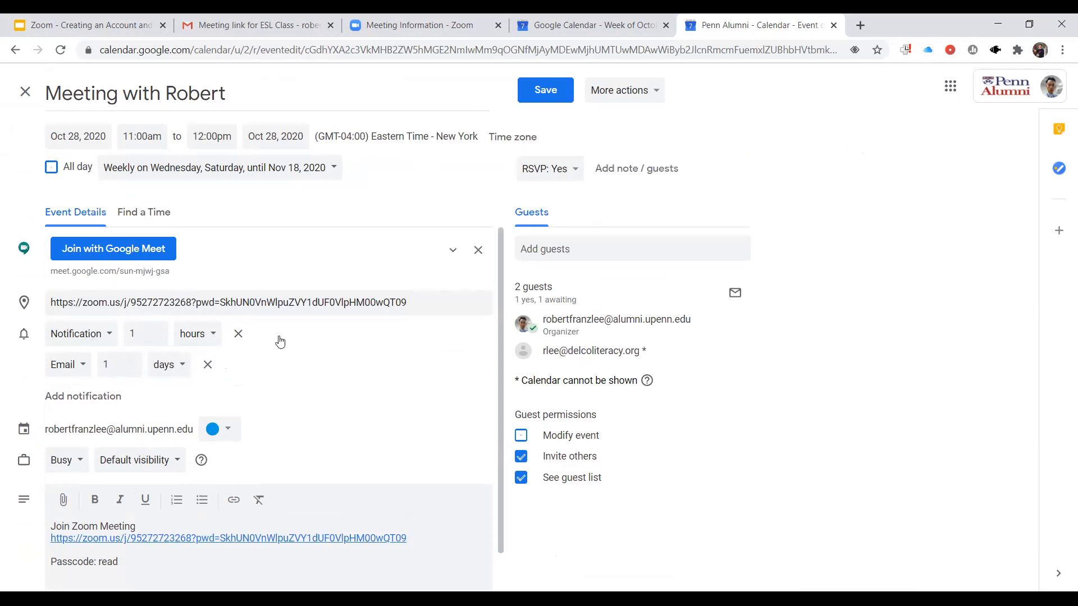
# - Save the reminder changes for all events in the series and switch to the Google Slides presentation
pyautogui.click(549, 95)
pyautogui.click(473, 345)
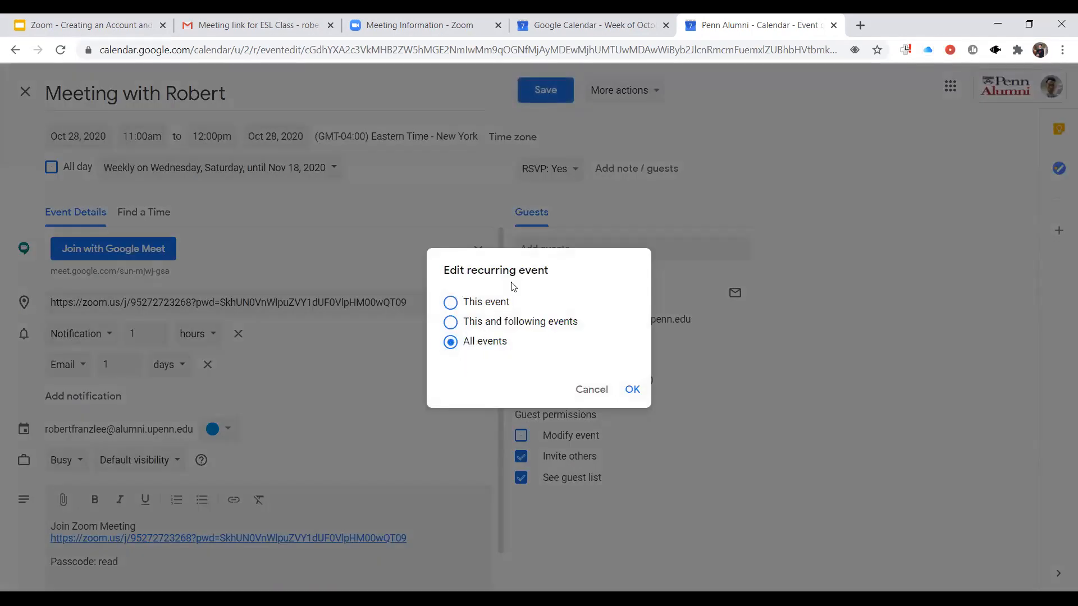
pyautogui.click(635, 393)
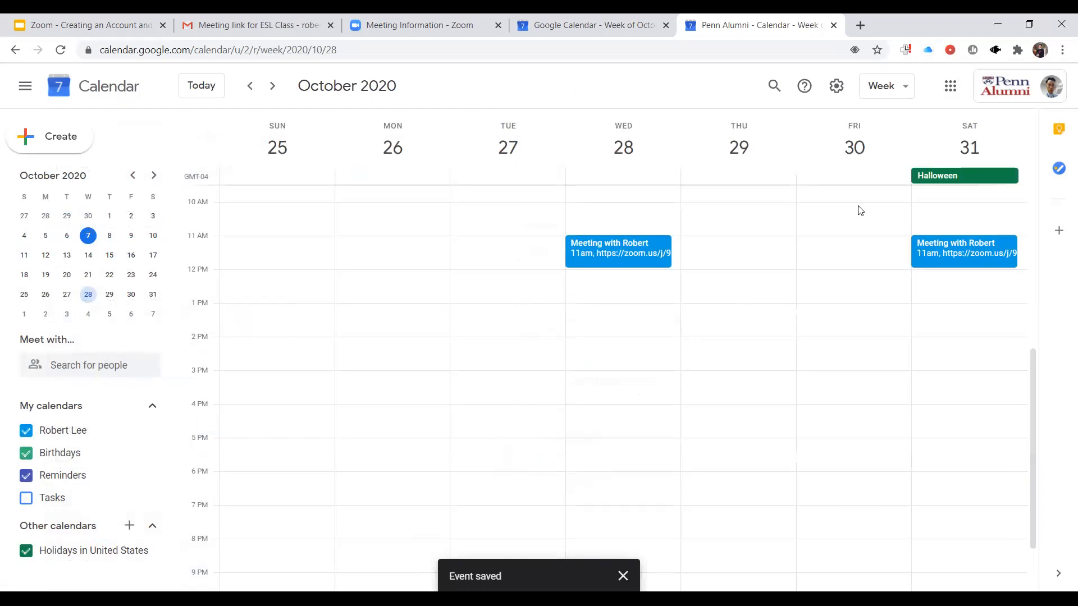
pyautogui.hotkey('alt', 'Tab')
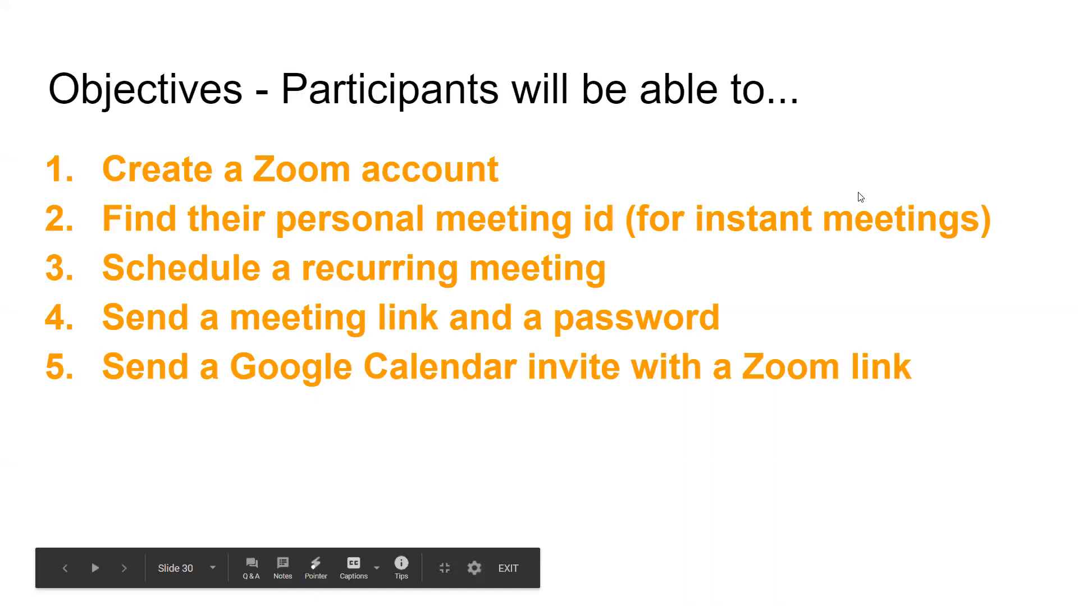